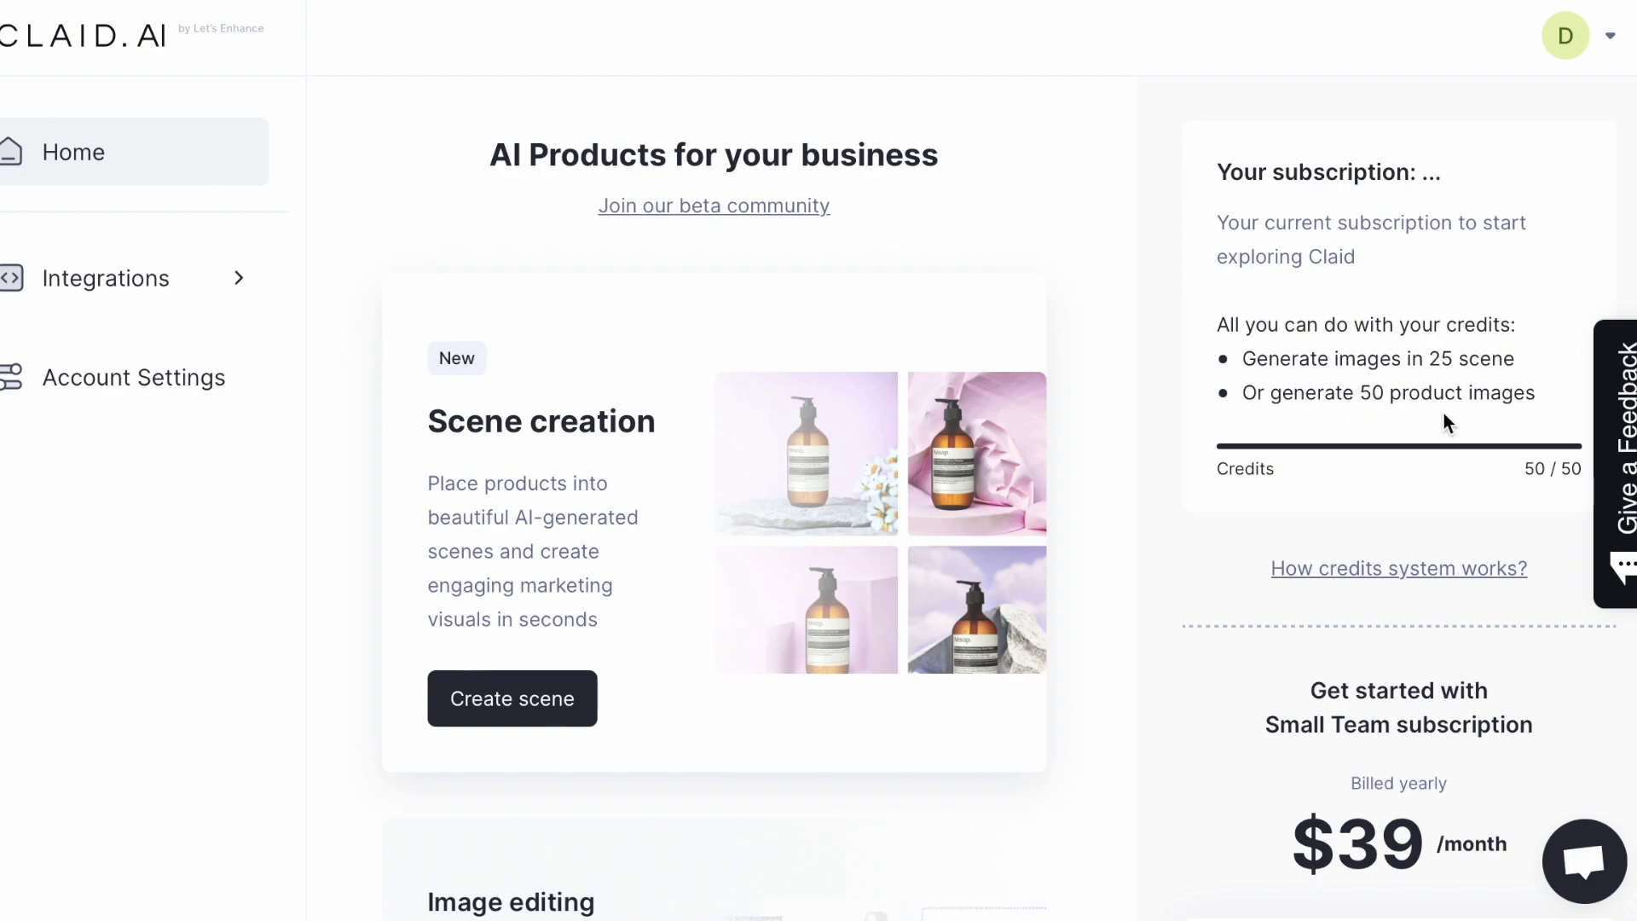
Open the Scene creation product and upload the alien character image with Remove background enabled
{"action": "scroll", "coordinate": [1478, 413], "scroll_direction": "down", "scroll_amount": 3}
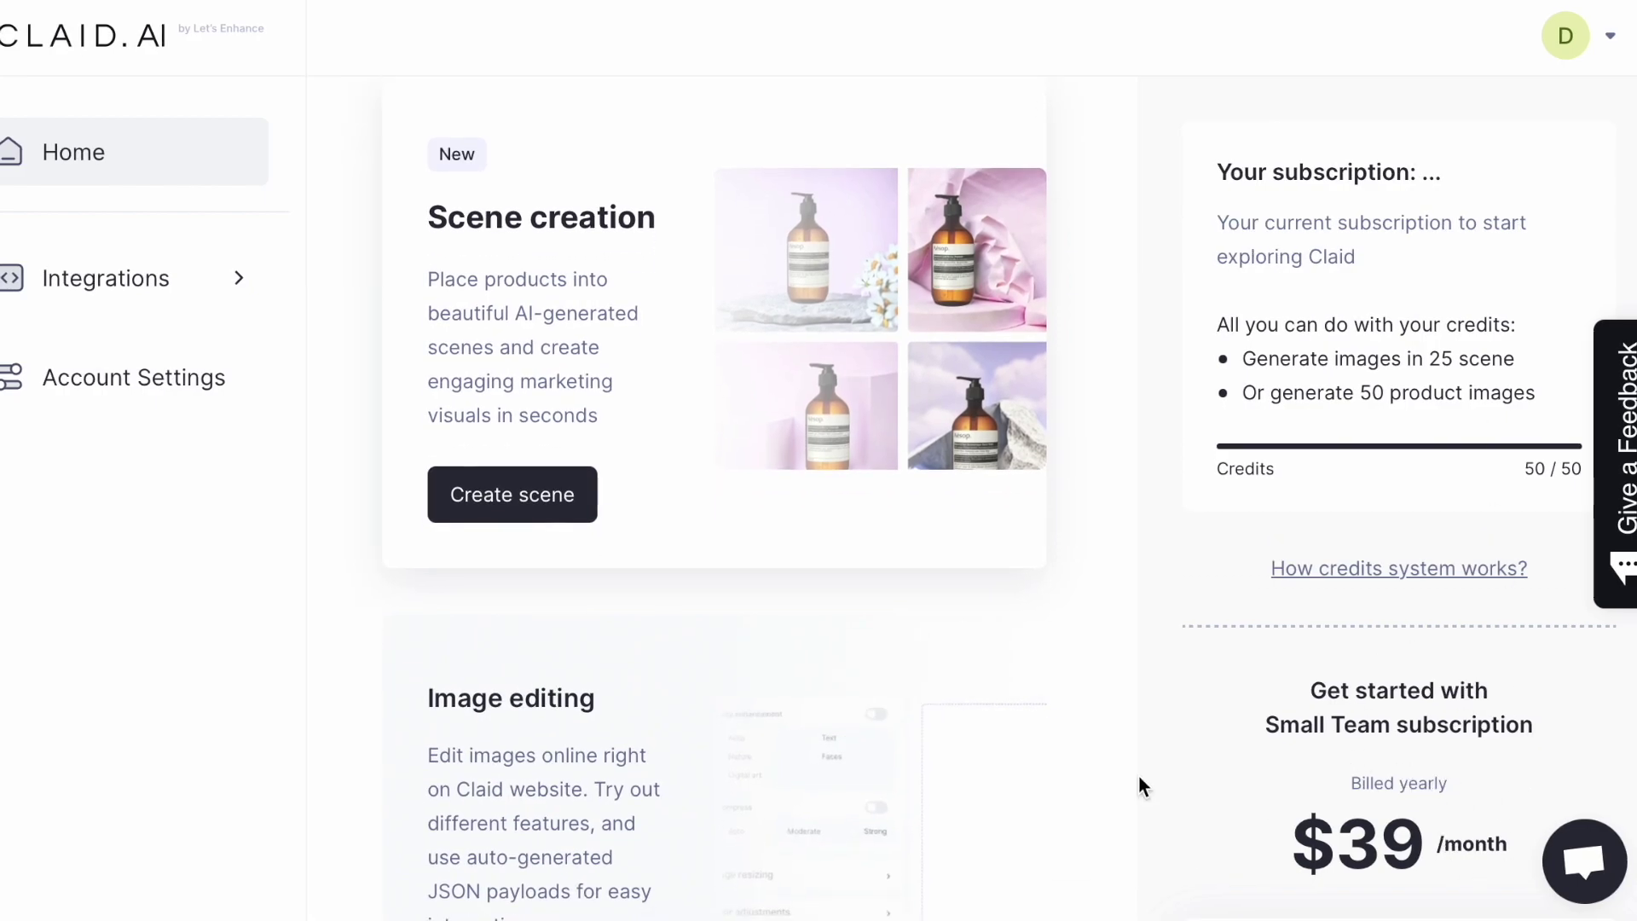
{"action": "scroll", "coordinate": [793, 693], "scroll_direction": "up", "scroll_amount": 2}
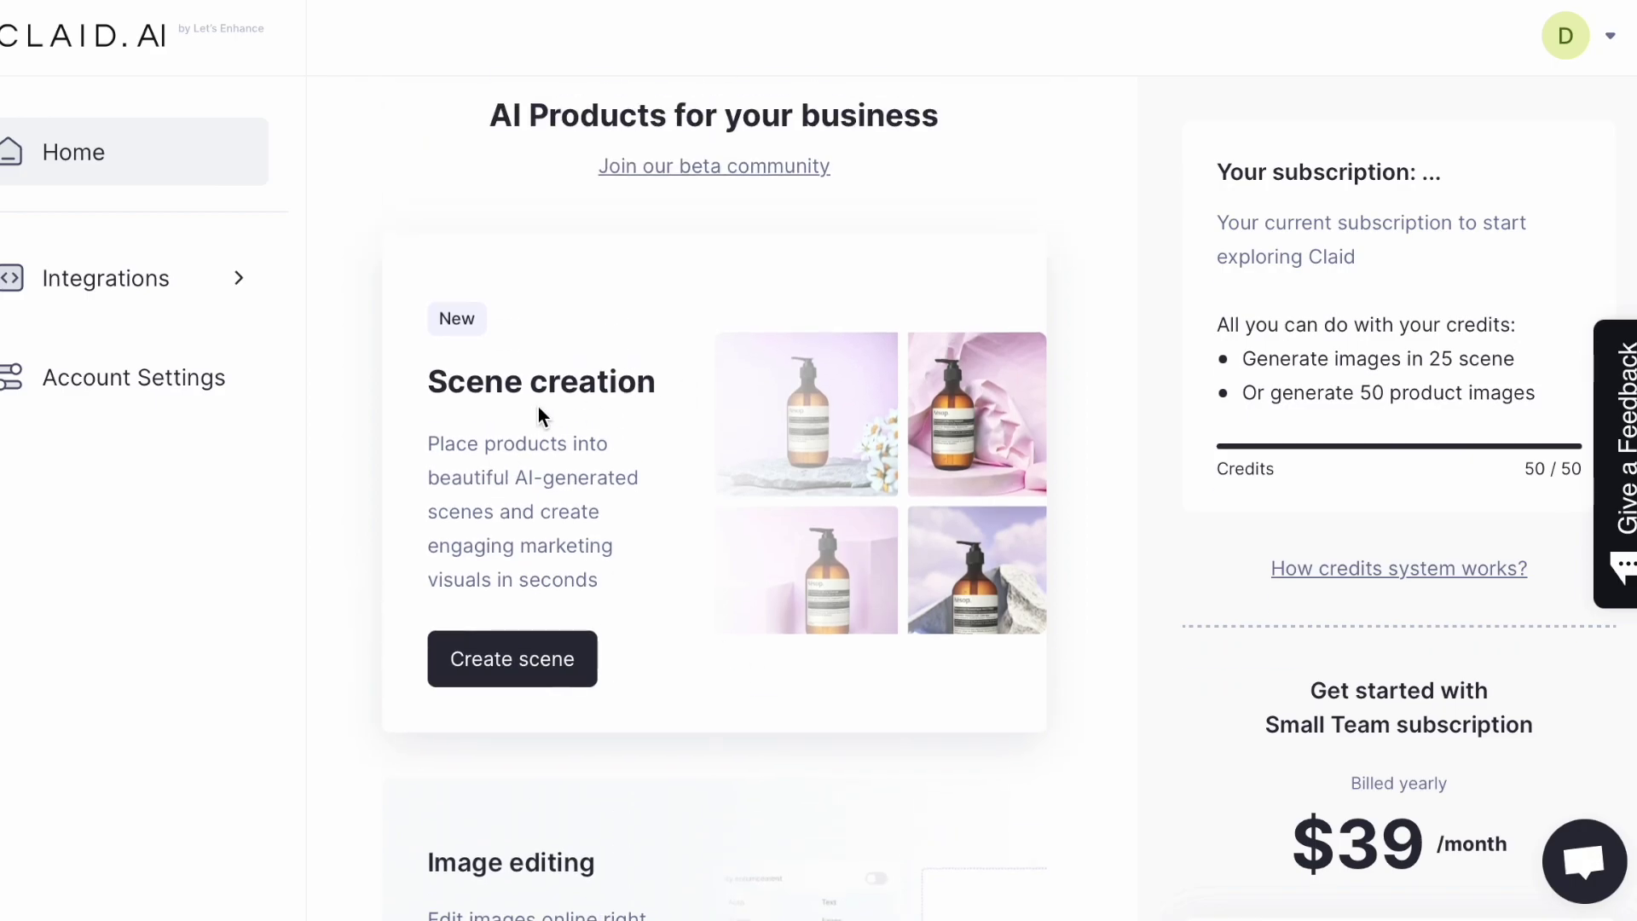
{"action": "left_click", "coordinate": [564, 661]}
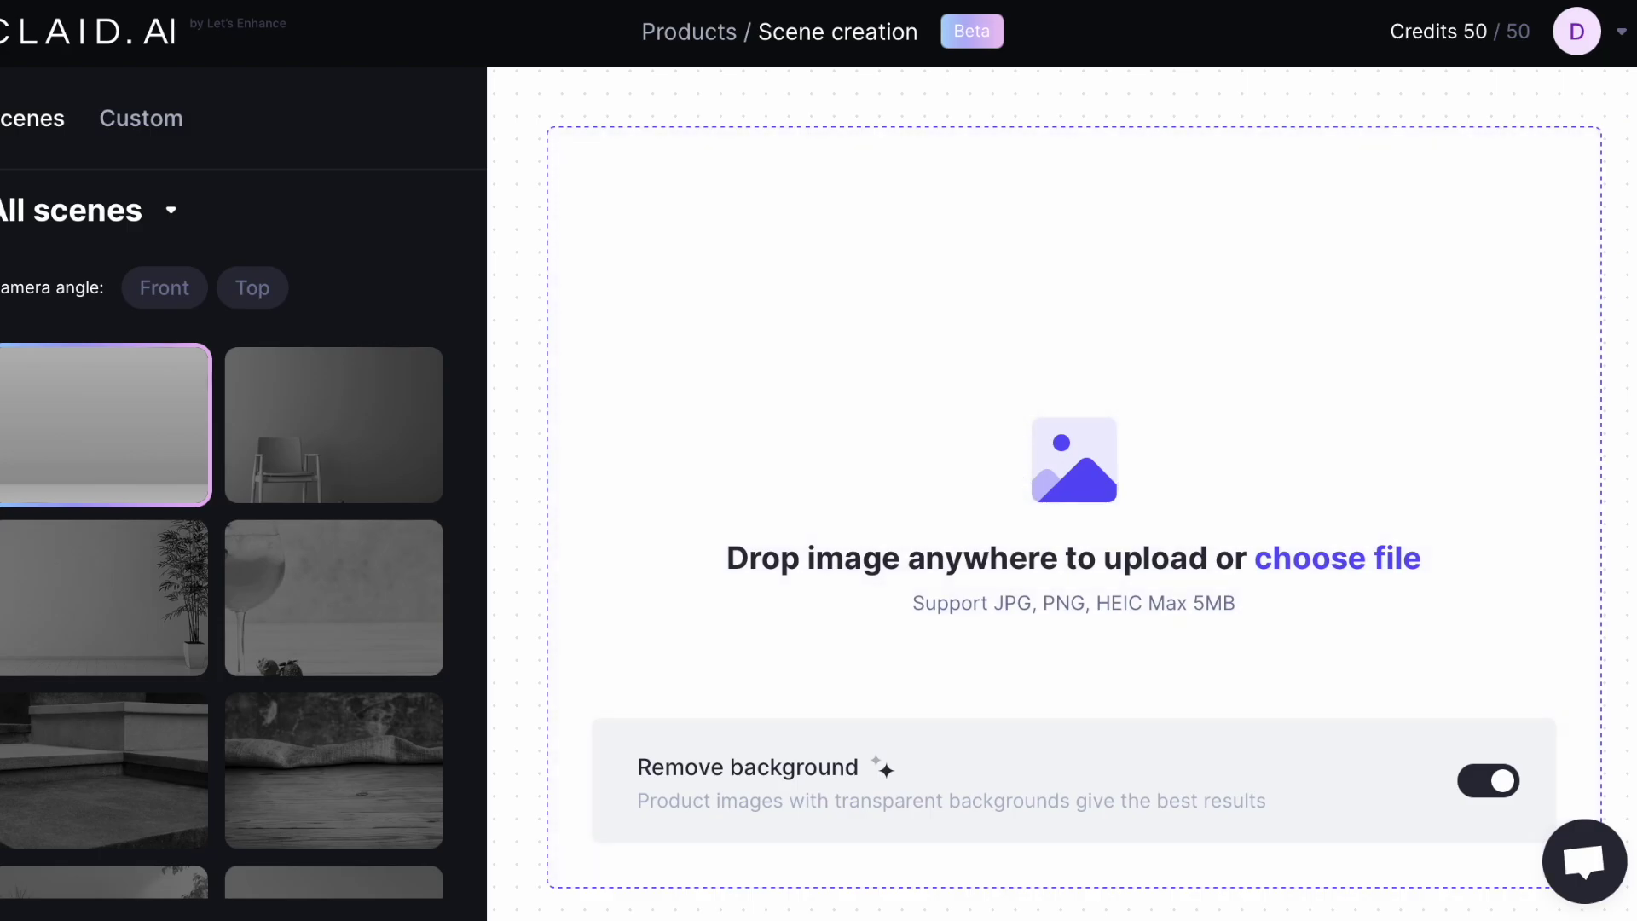
{"action": "left_click_drag", "start_coordinate": [1632, 460], "coordinate": [1089, 412]}
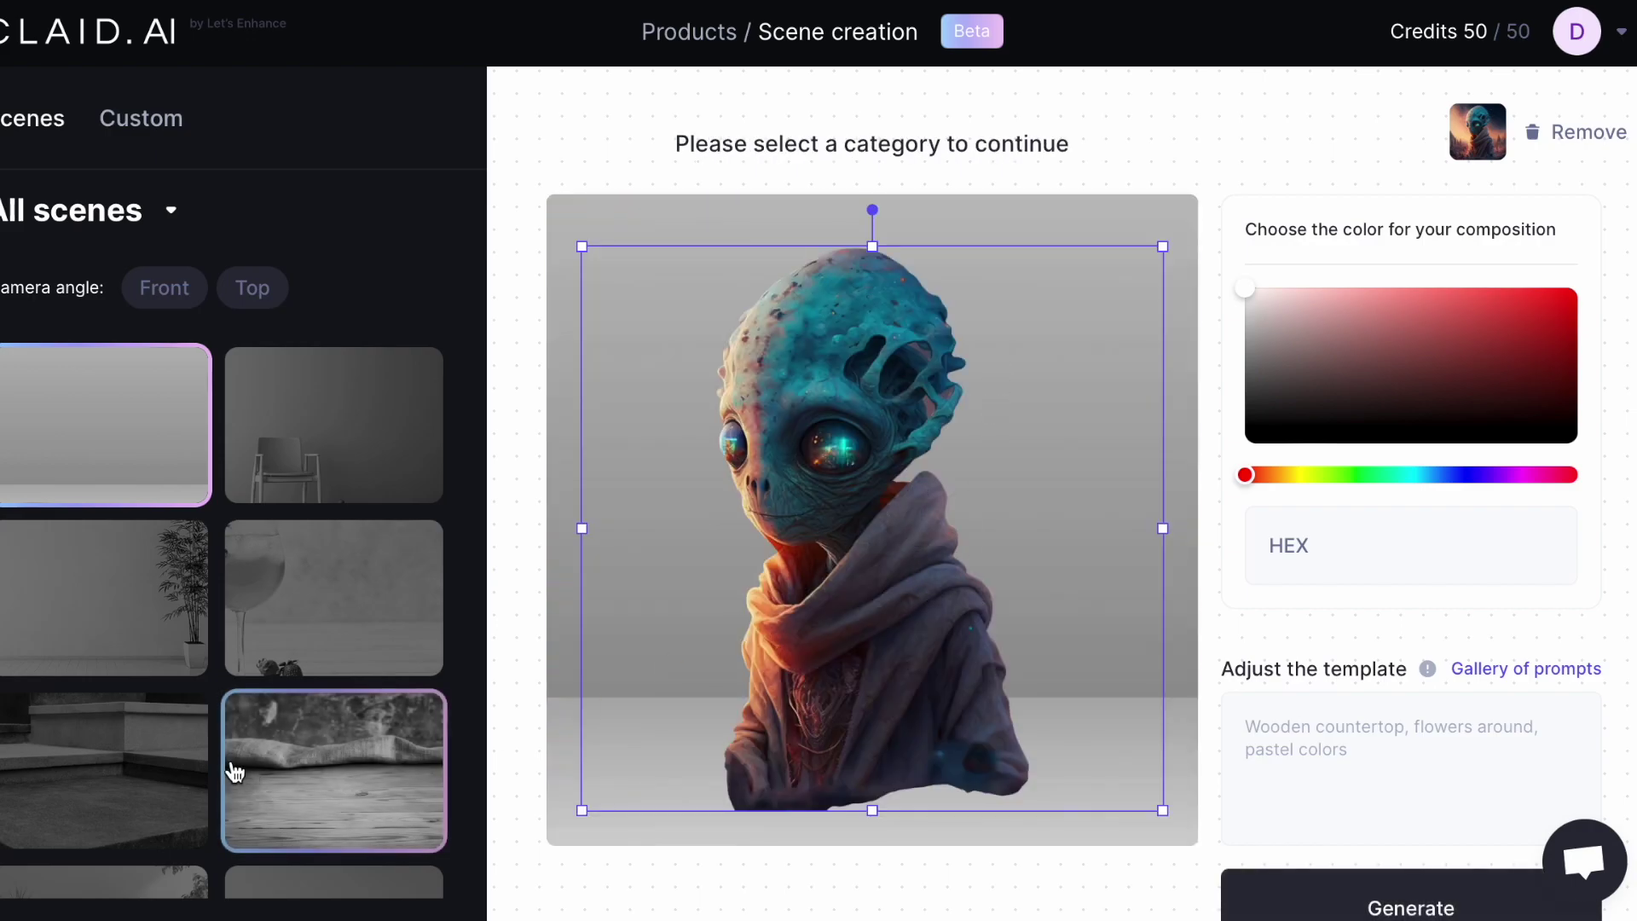
Choose the tropical plants scene from the scene templates and generate images of the alien in it
{"action": "scroll", "coordinate": [231, 769], "scroll_direction": "down", "scroll_amount": 1}
{"action": "scroll", "coordinate": [232, 770], "scroll_direction": "down", "scroll_amount": 10}
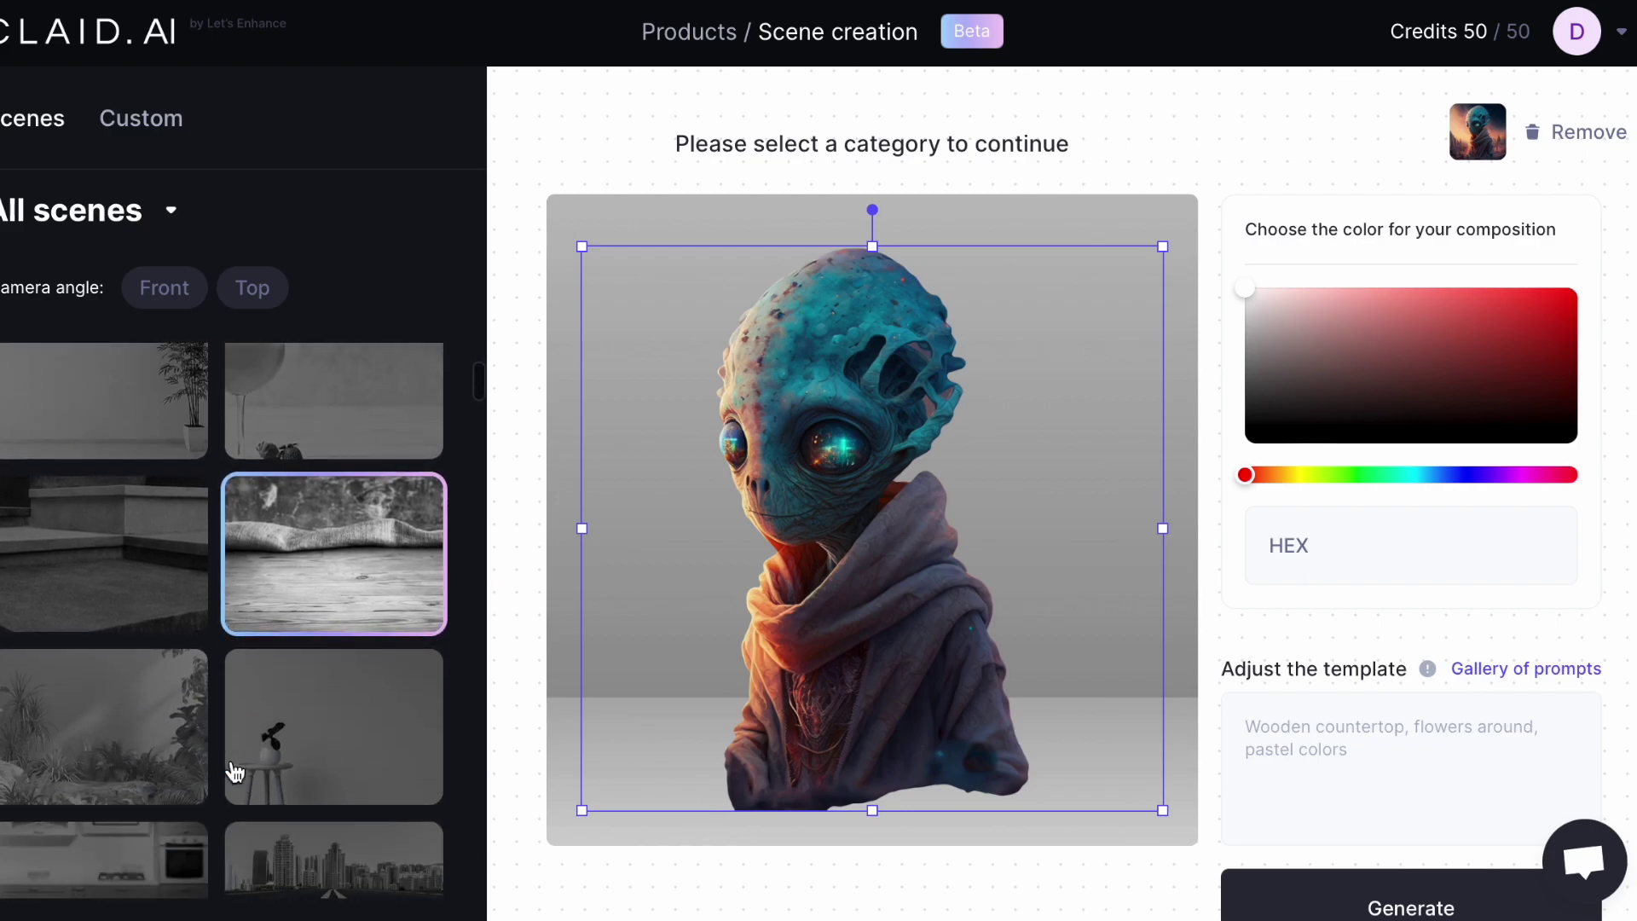
{"action": "scroll", "coordinate": [235, 771], "scroll_direction": "down", "scroll_amount": 8}
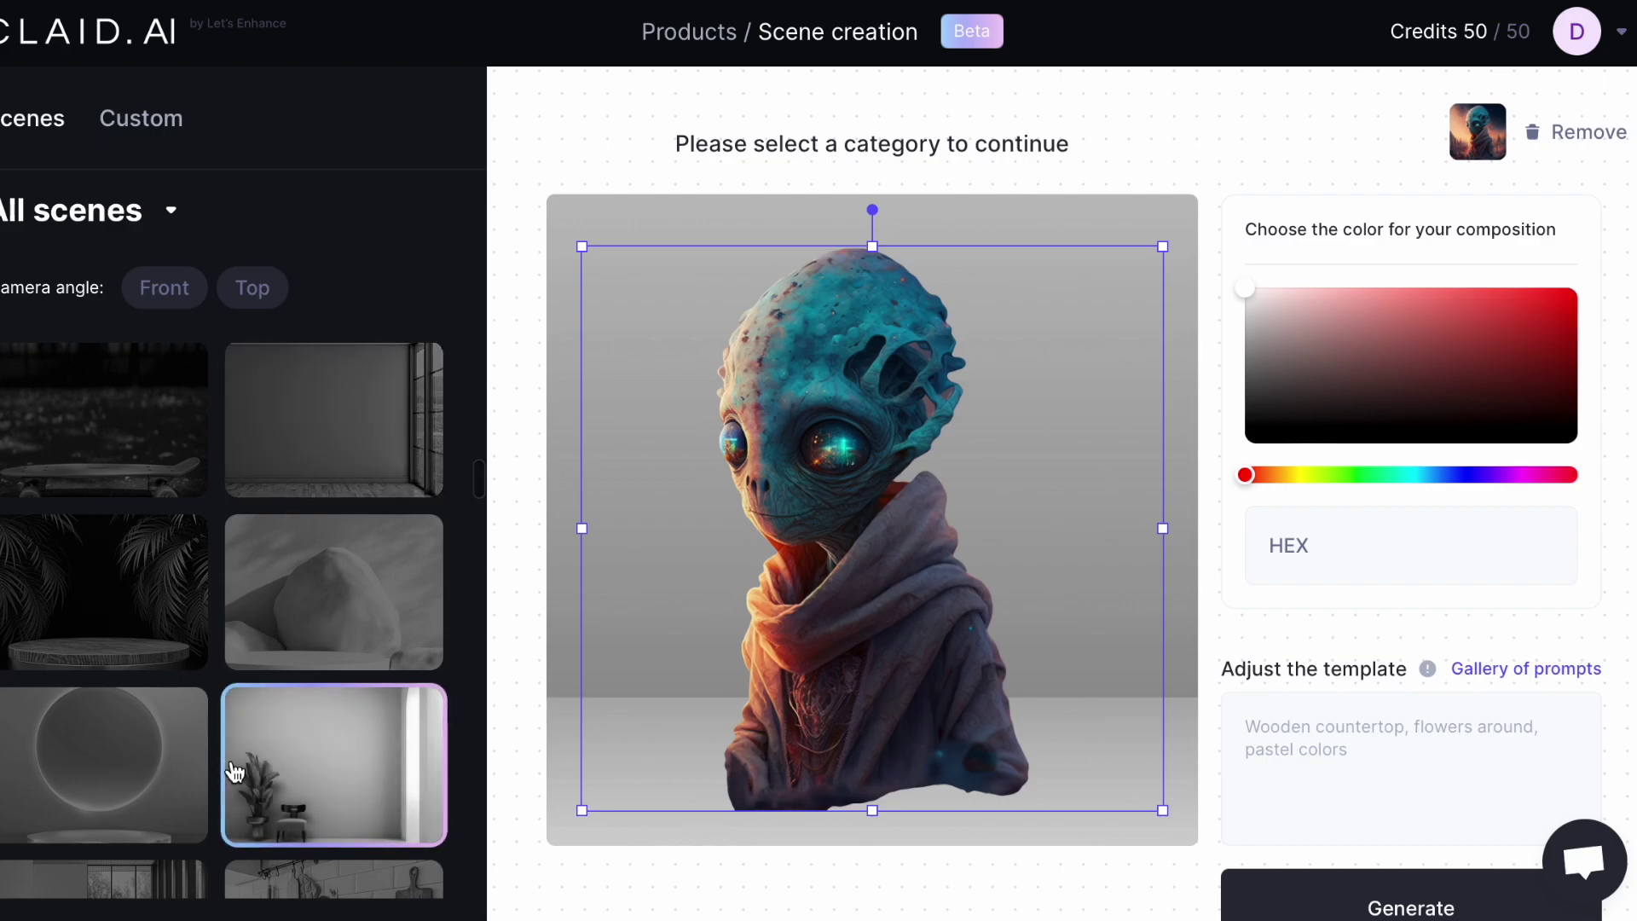
{"action": "scroll", "coordinate": [234, 771], "scroll_direction": "down", "scroll_amount": 8}
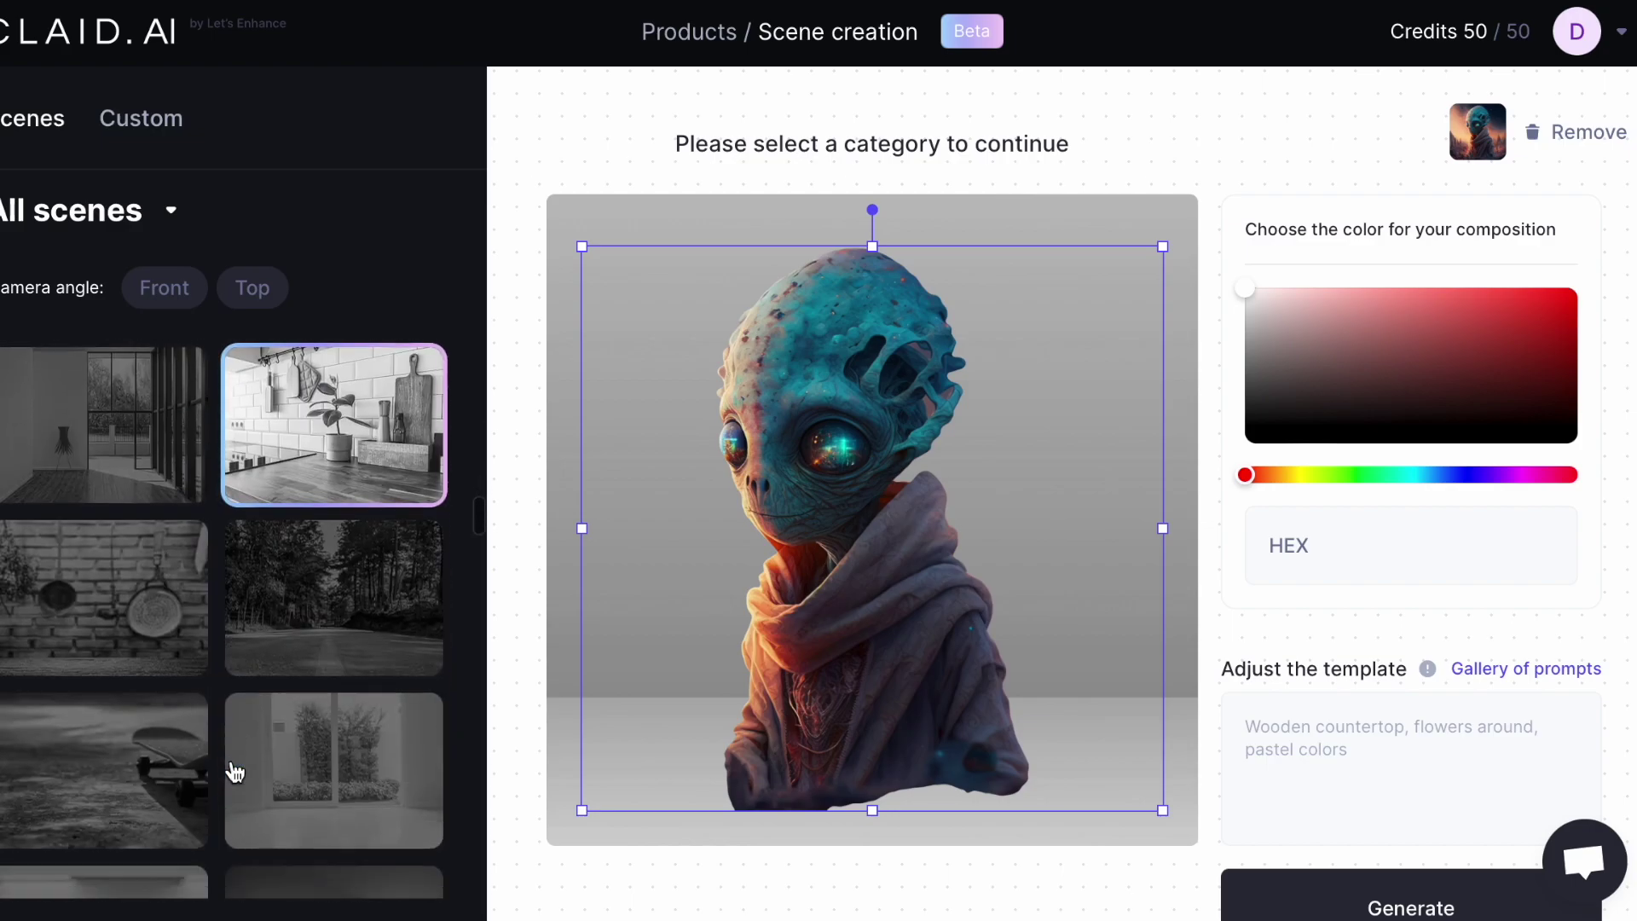
{"action": "scroll", "coordinate": [235, 771], "scroll_direction": "down", "scroll_amount": 8}
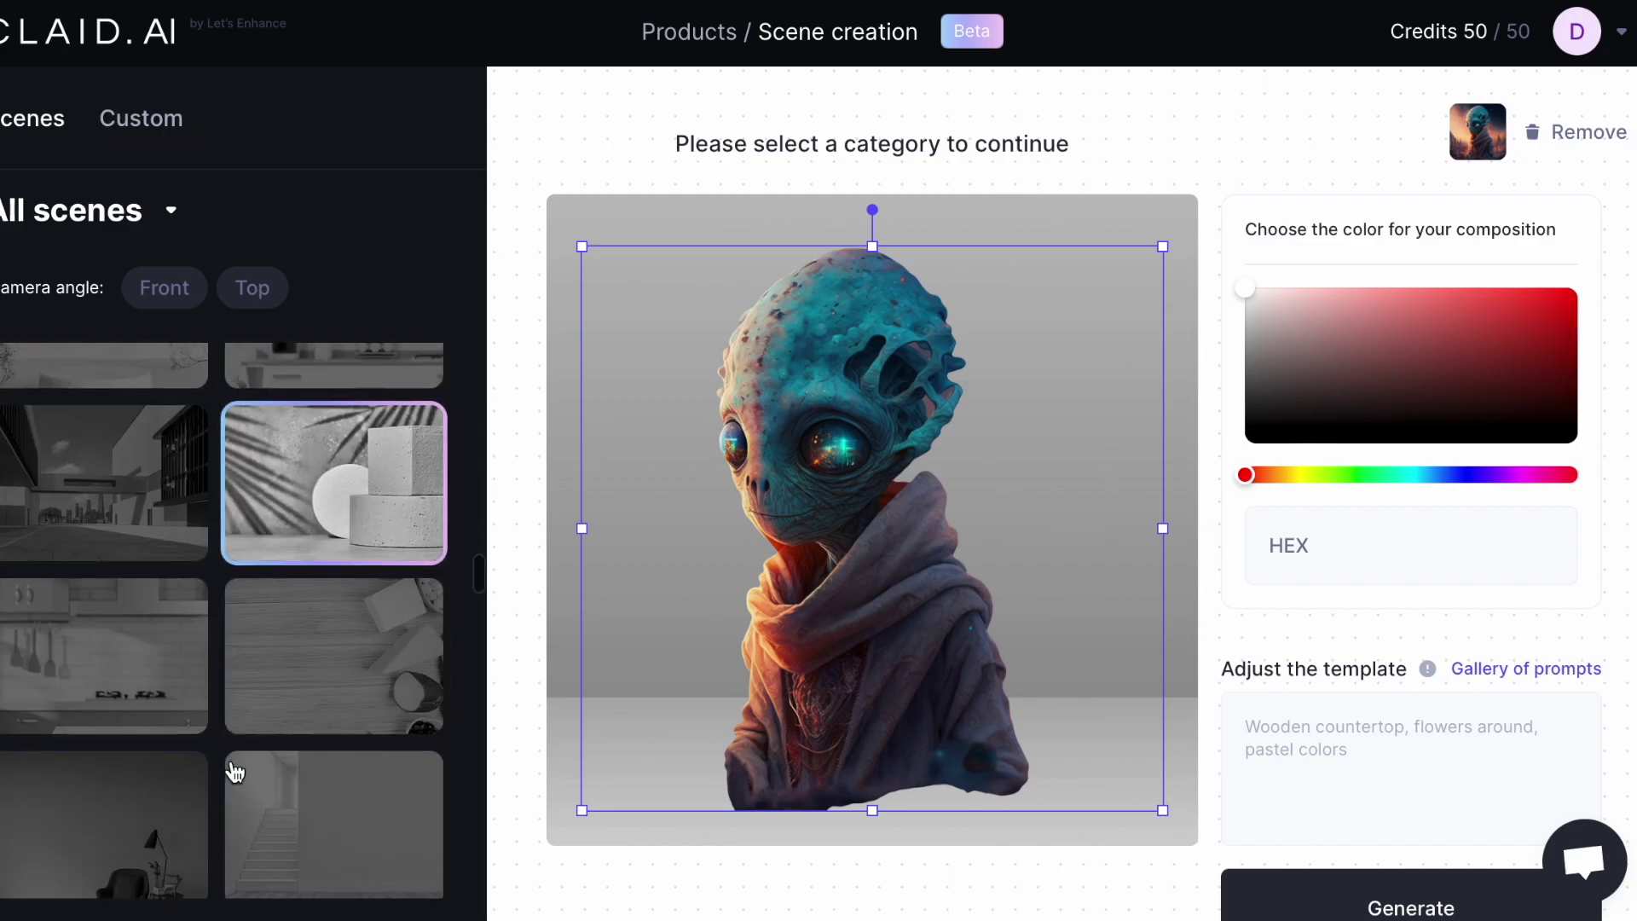
{"action": "scroll", "coordinate": [235, 772], "scroll_direction": "down", "scroll_amount": 8}
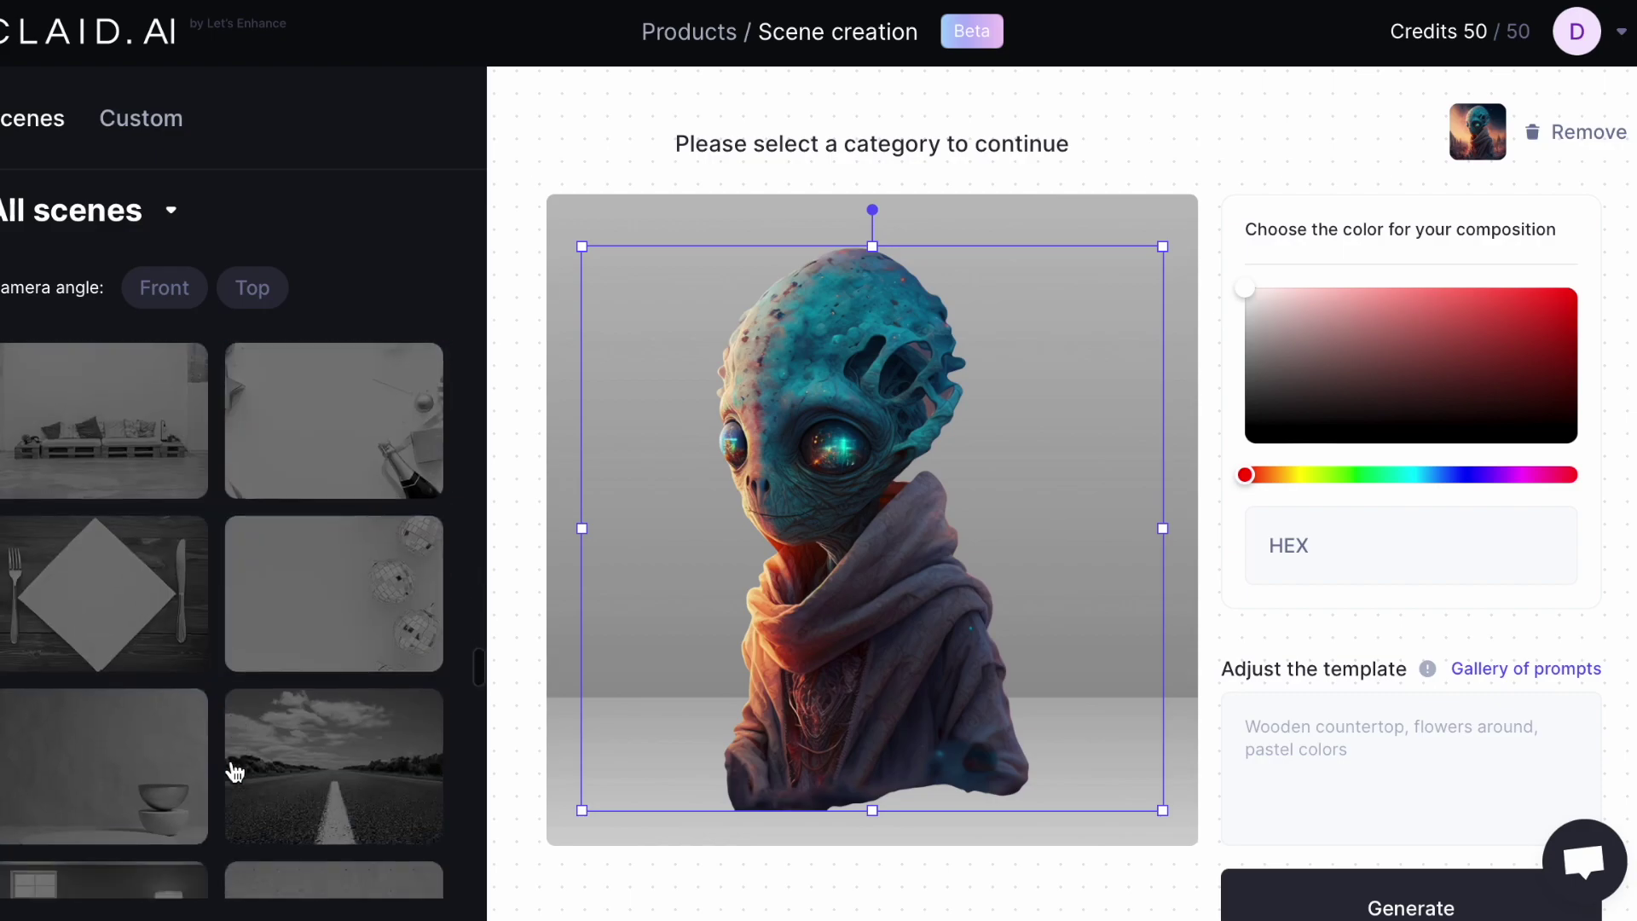
{"action": "scroll", "coordinate": [235, 771], "scroll_direction": "down", "scroll_amount": 8}
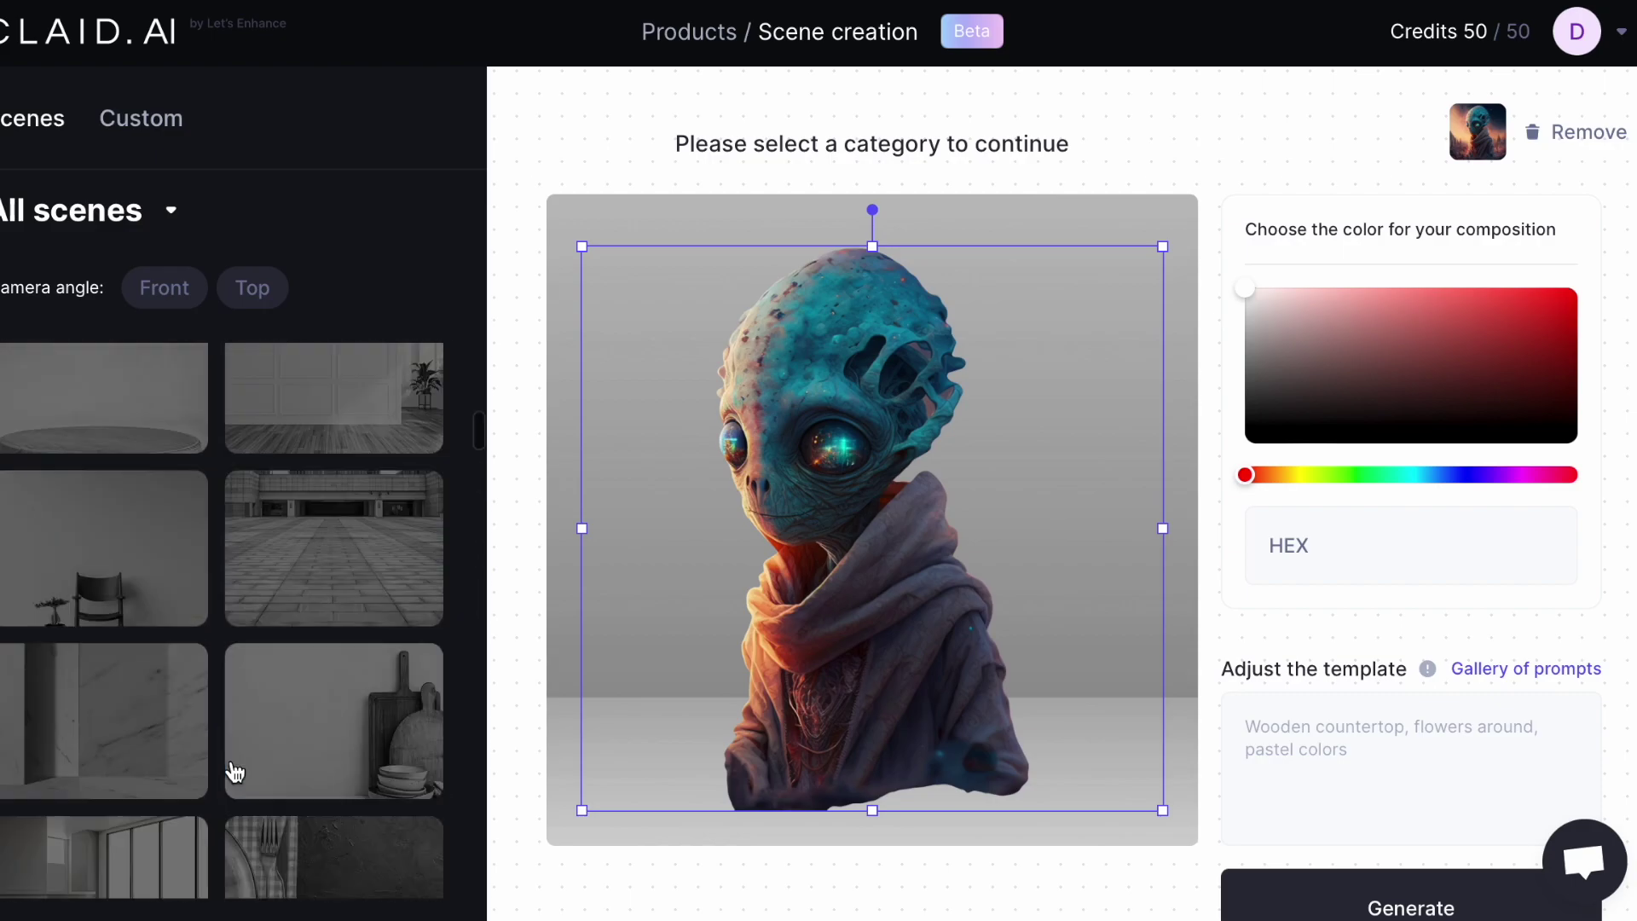
{"action": "scroll", "coordinate": [234, 771], "scroll_direction": "down", "scroll_amount": 3}
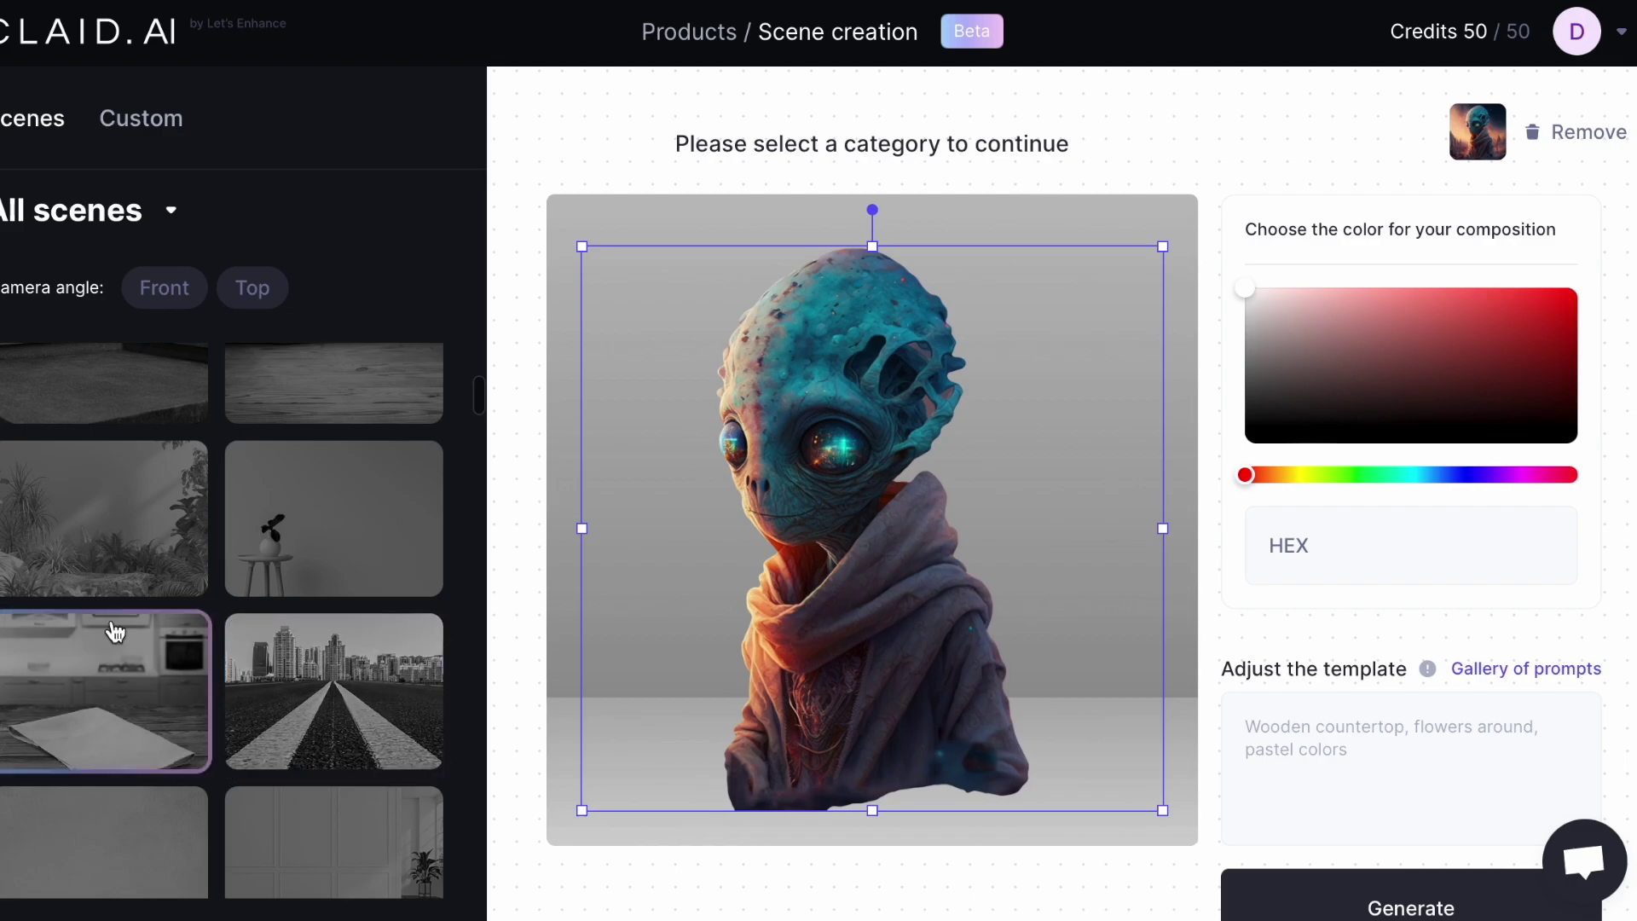
{"action": "left_click", "coordinate": [59, 537]}
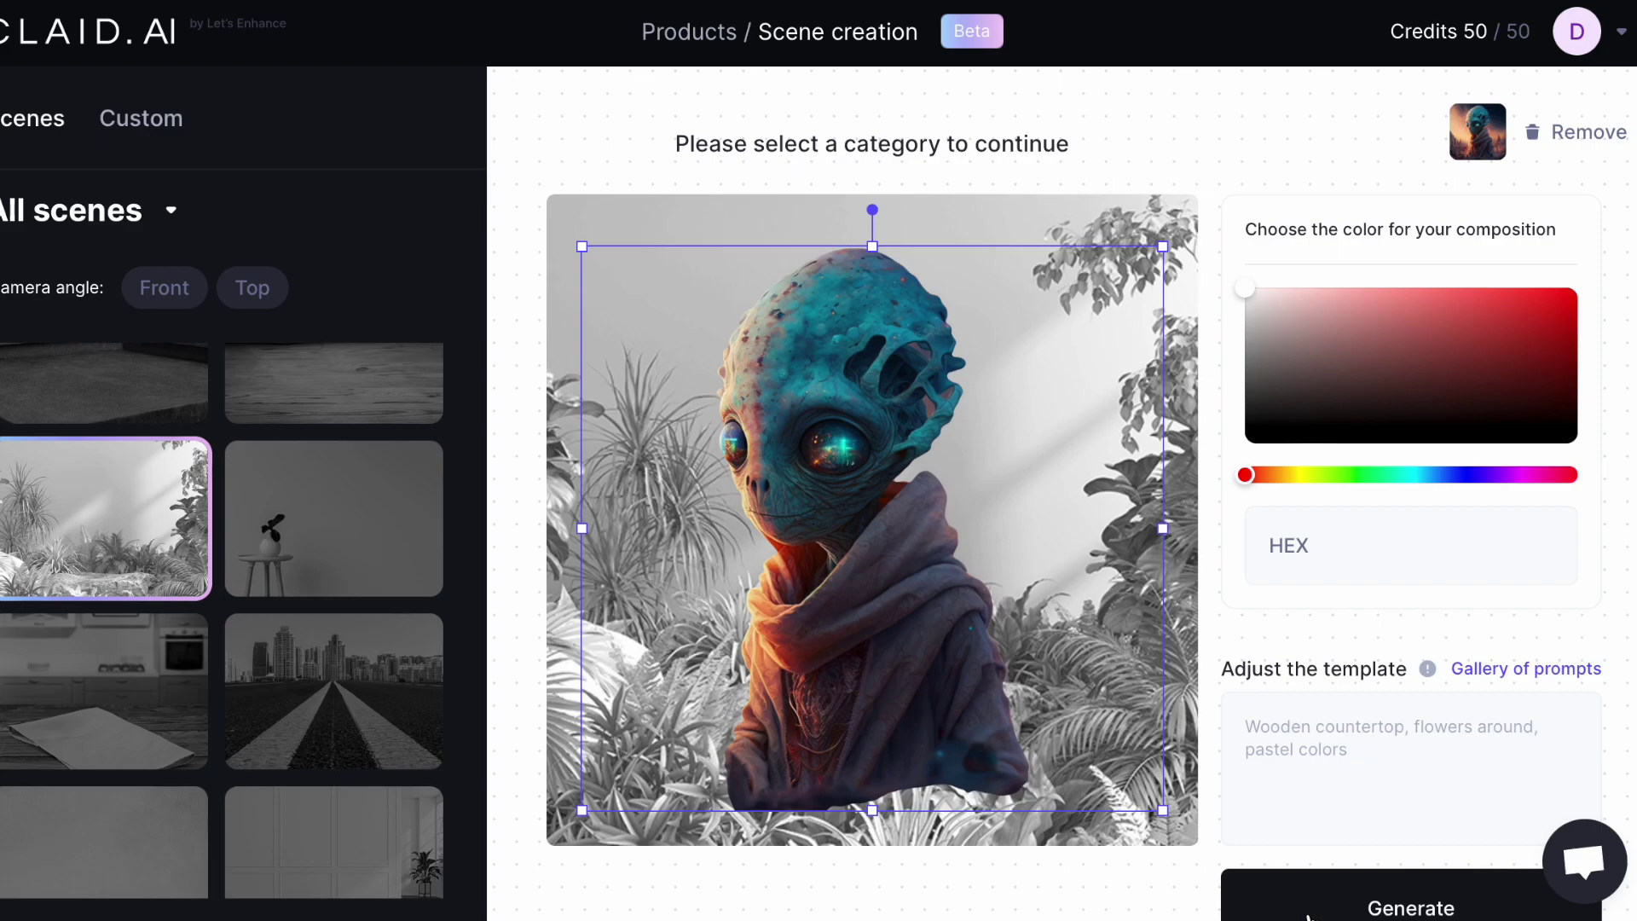
{"action": "left_click", "coordinate": [1378, 908]}
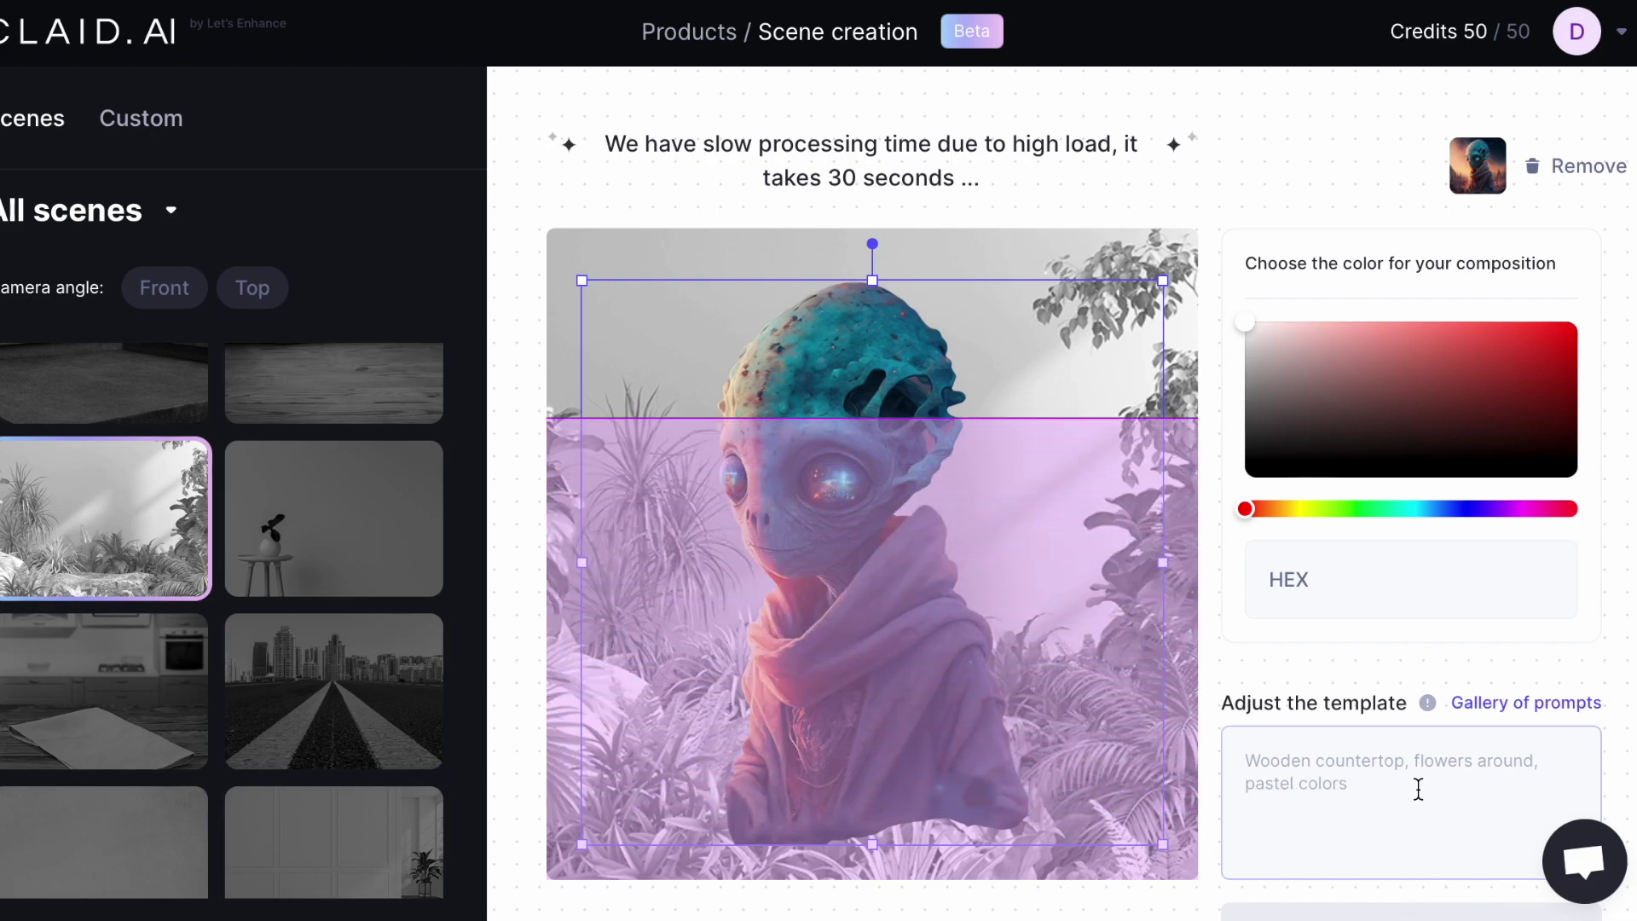
Open the Gallery of prompts and browse its example product scene prompts
{"action": "left_click", "coordinate": [1523, 711]}
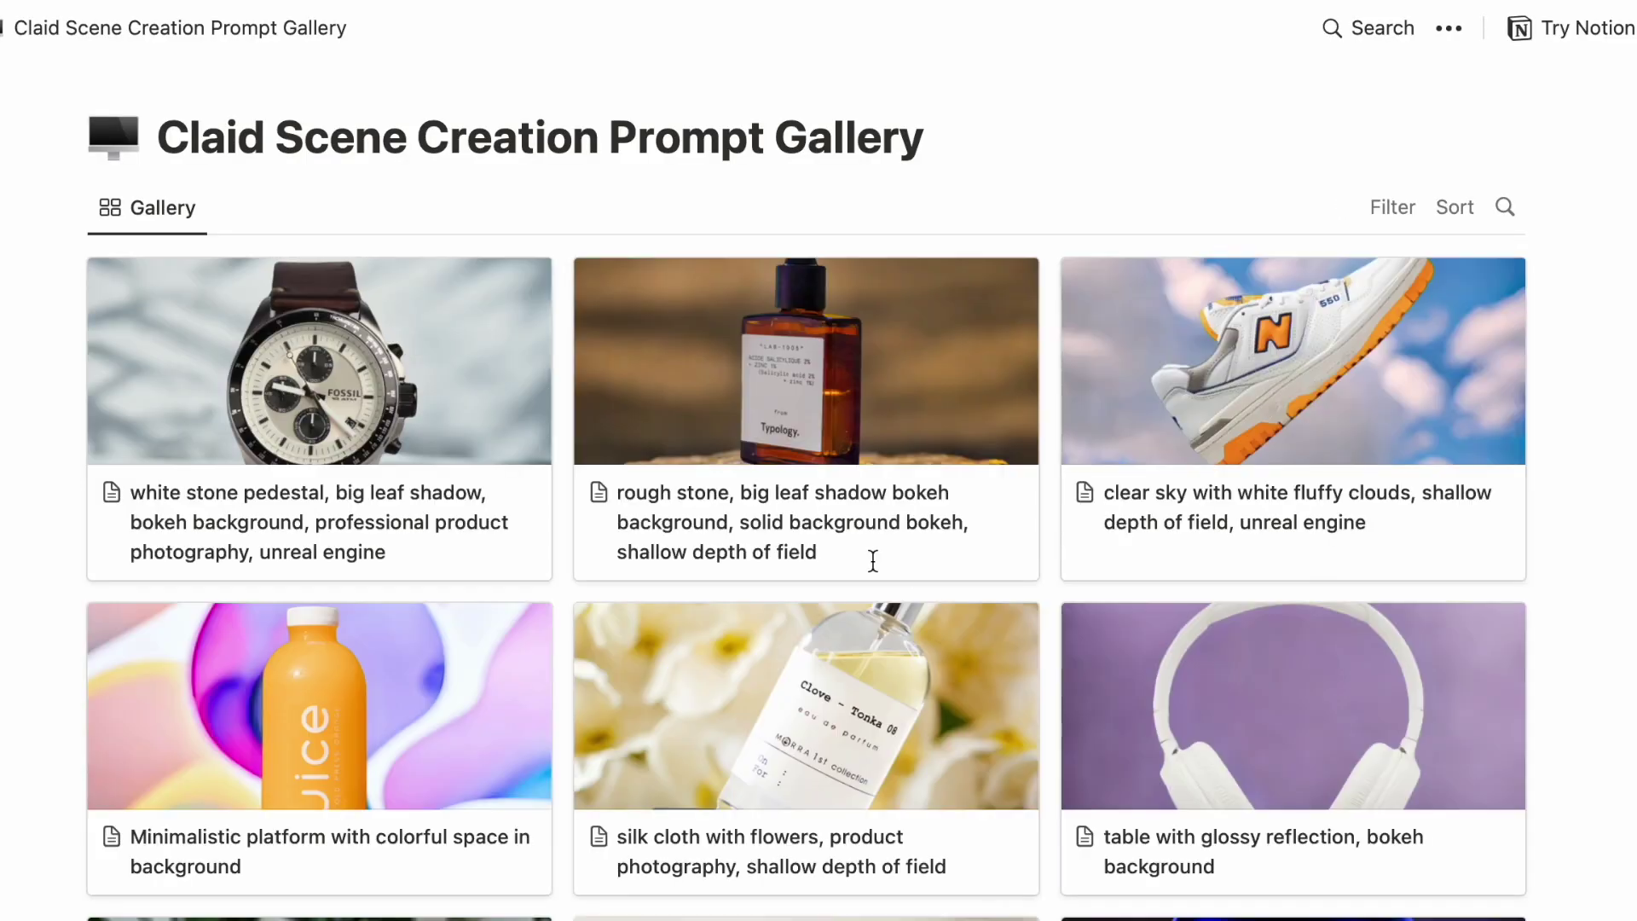
{"action": "scroll", "coordinate": [873, 563], "scroll_direction": "down", "scroll_amount": 5}
{"action": "scroll", "coordinate": [877, 571], "scroll_direction": "down", "scroll_amount": 5}
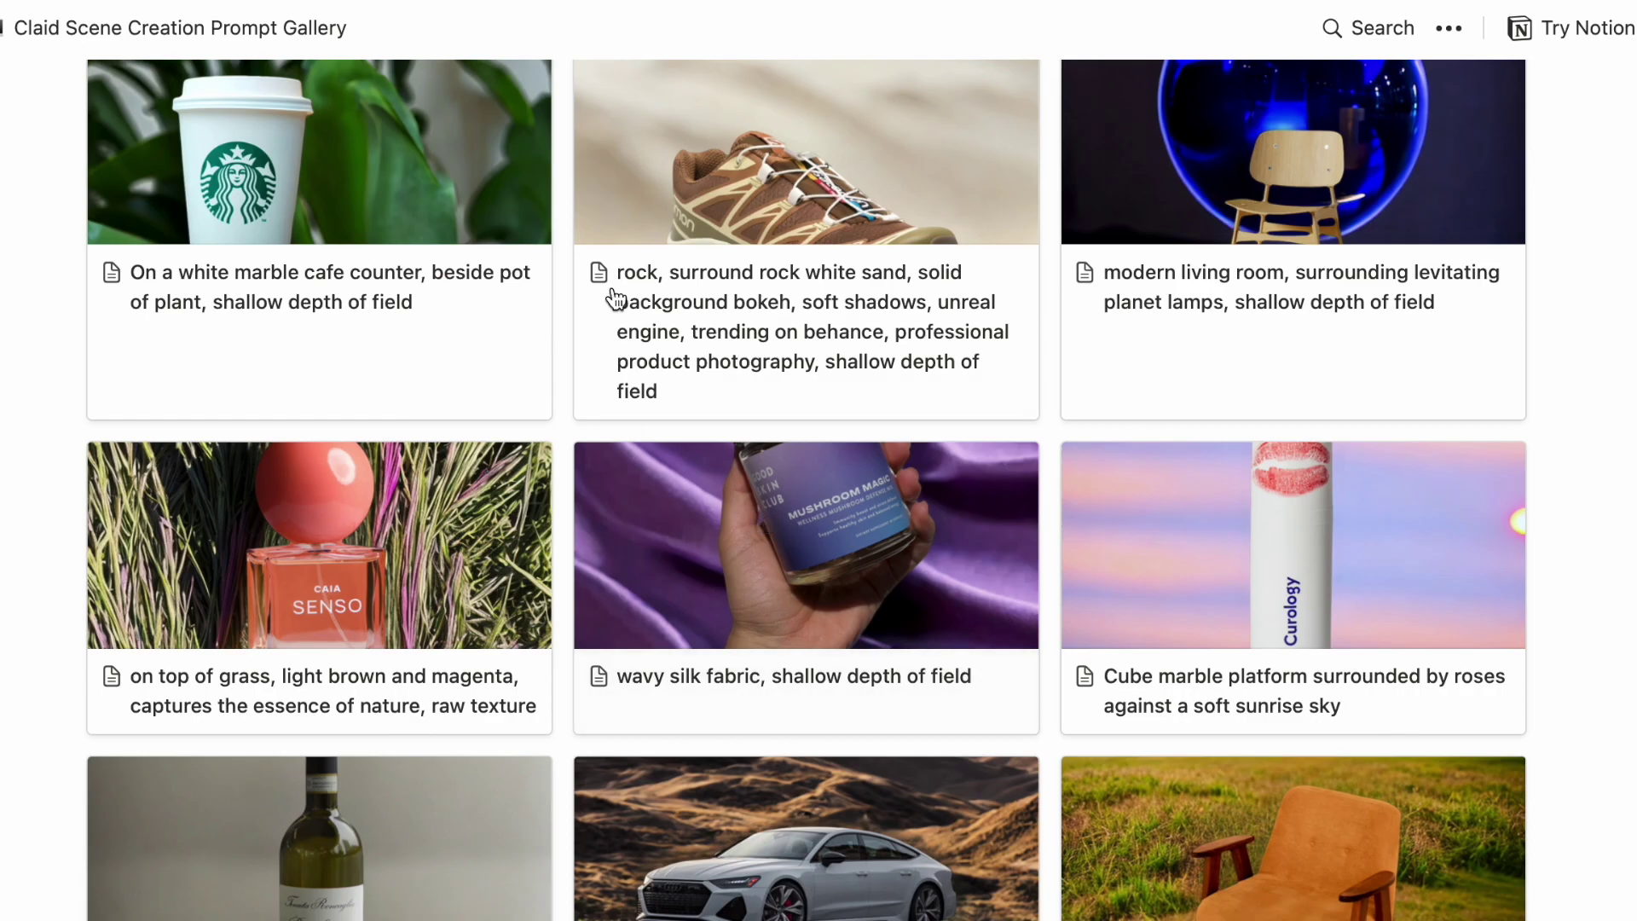
{"action": "scroll", "coordinate": [824, 516], "scroll_direction": "down", "scroll_amount": 5}
{"action": "scroll", "coordinate": [825, 515], "scroll_direction": "down", "scroll_amount": 10}
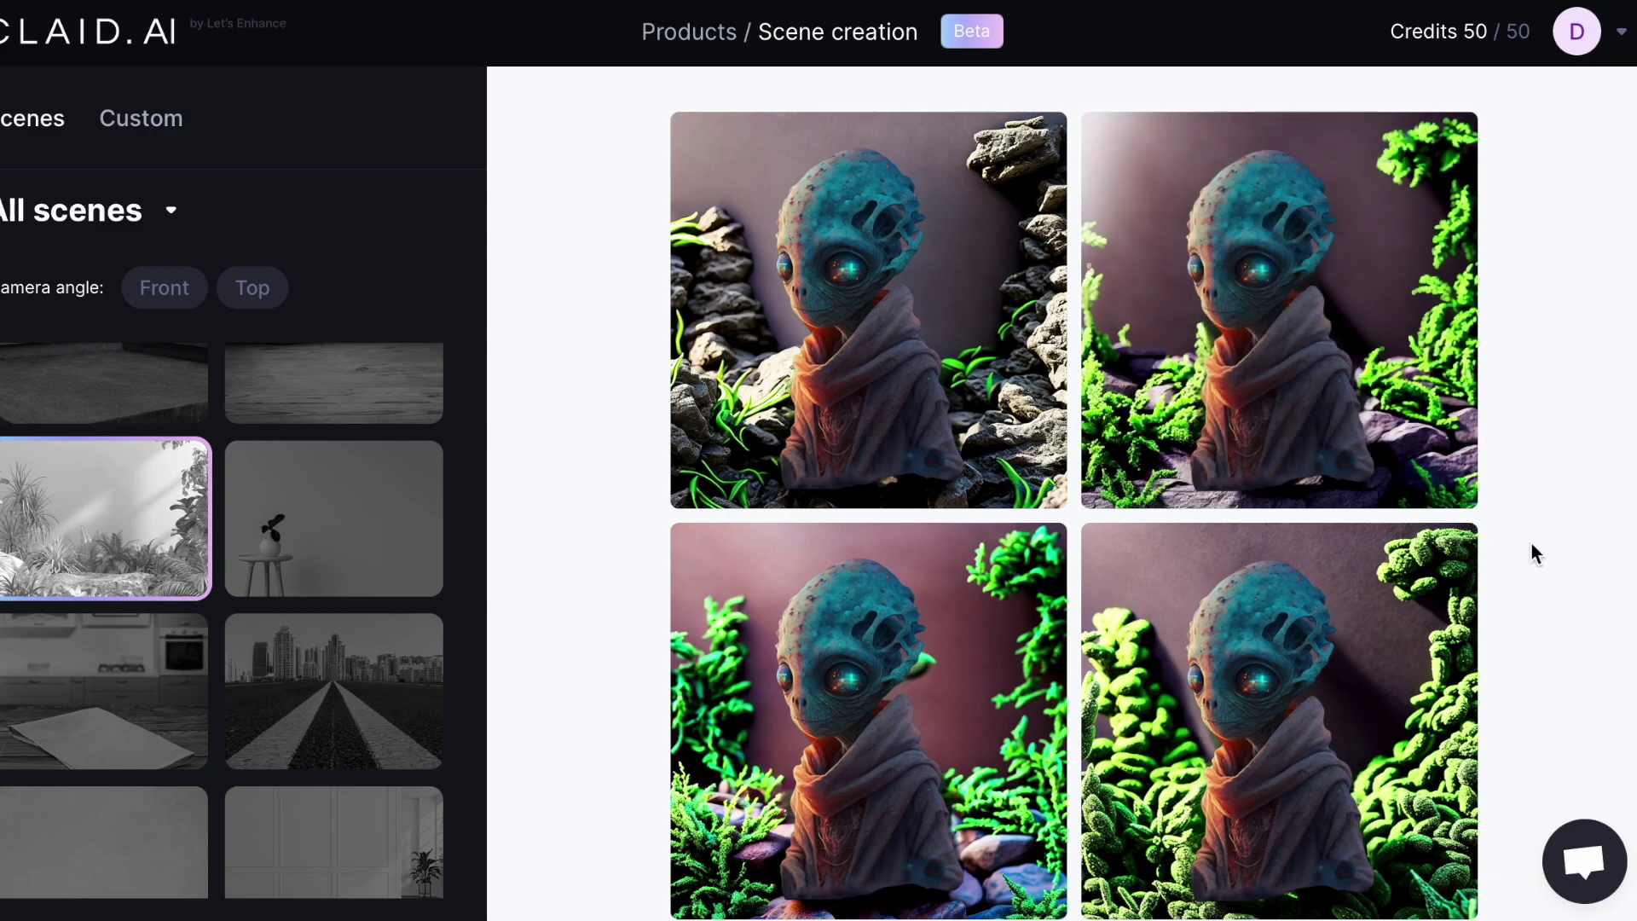
Review the four generated alien scene images and return to the composition editor
{"action": "scroll", "coordinate": [1531, 544], "scroll_direction": "down", "scroll_amount": 1}
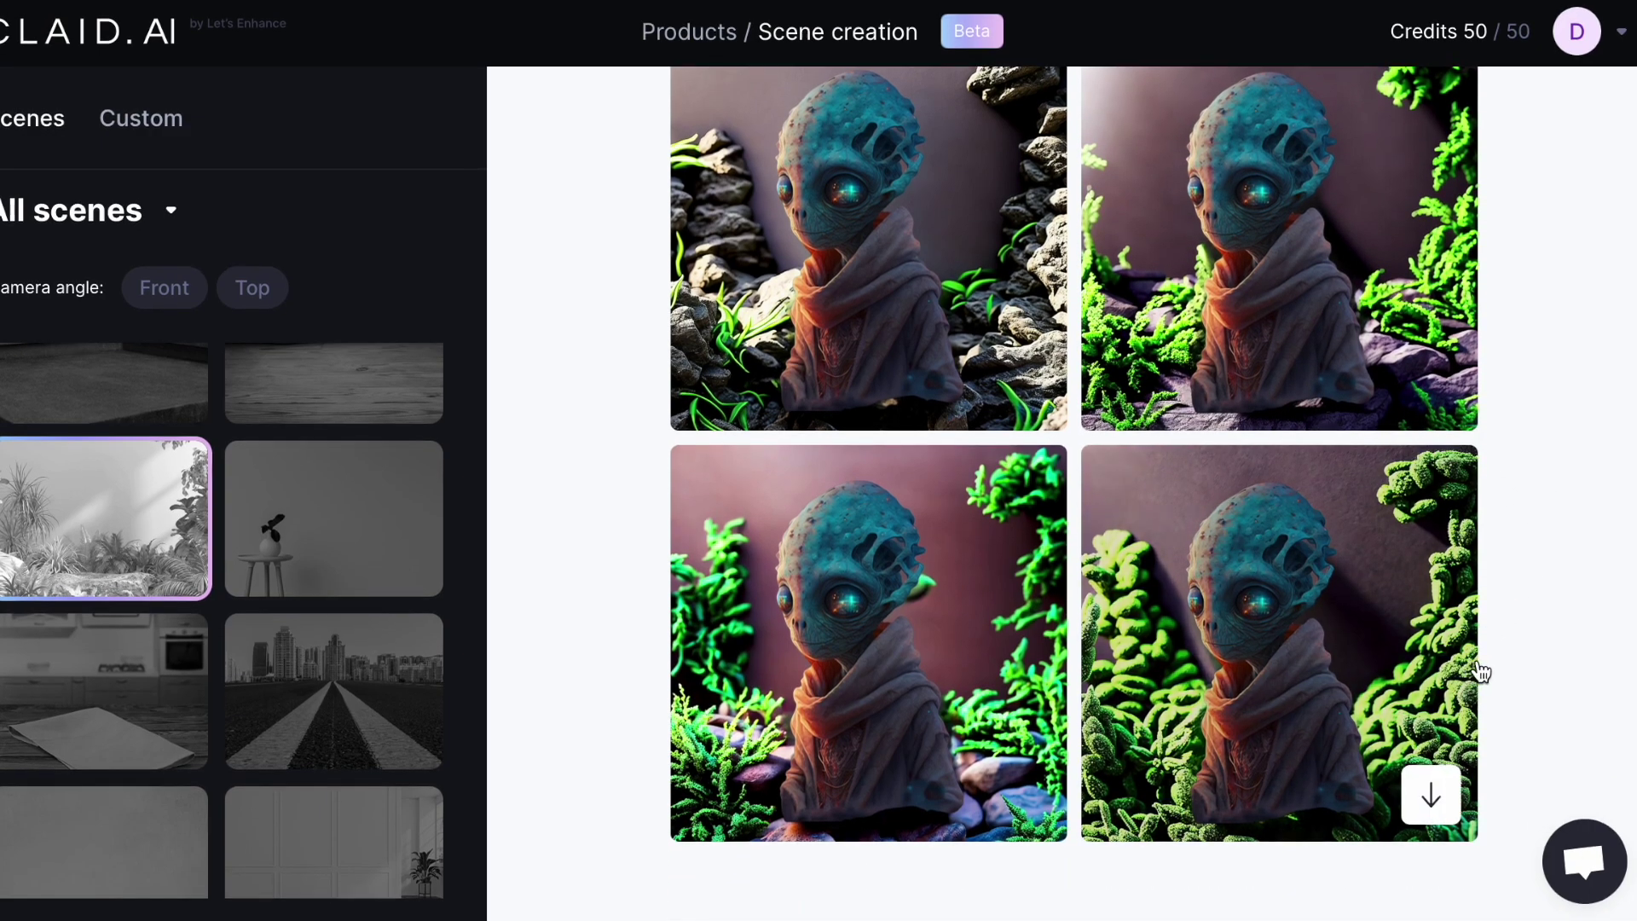
{"action": "scroll", "coordinate": [1344, 391], "scroll_direction": "up", "scroll_amount": 2}
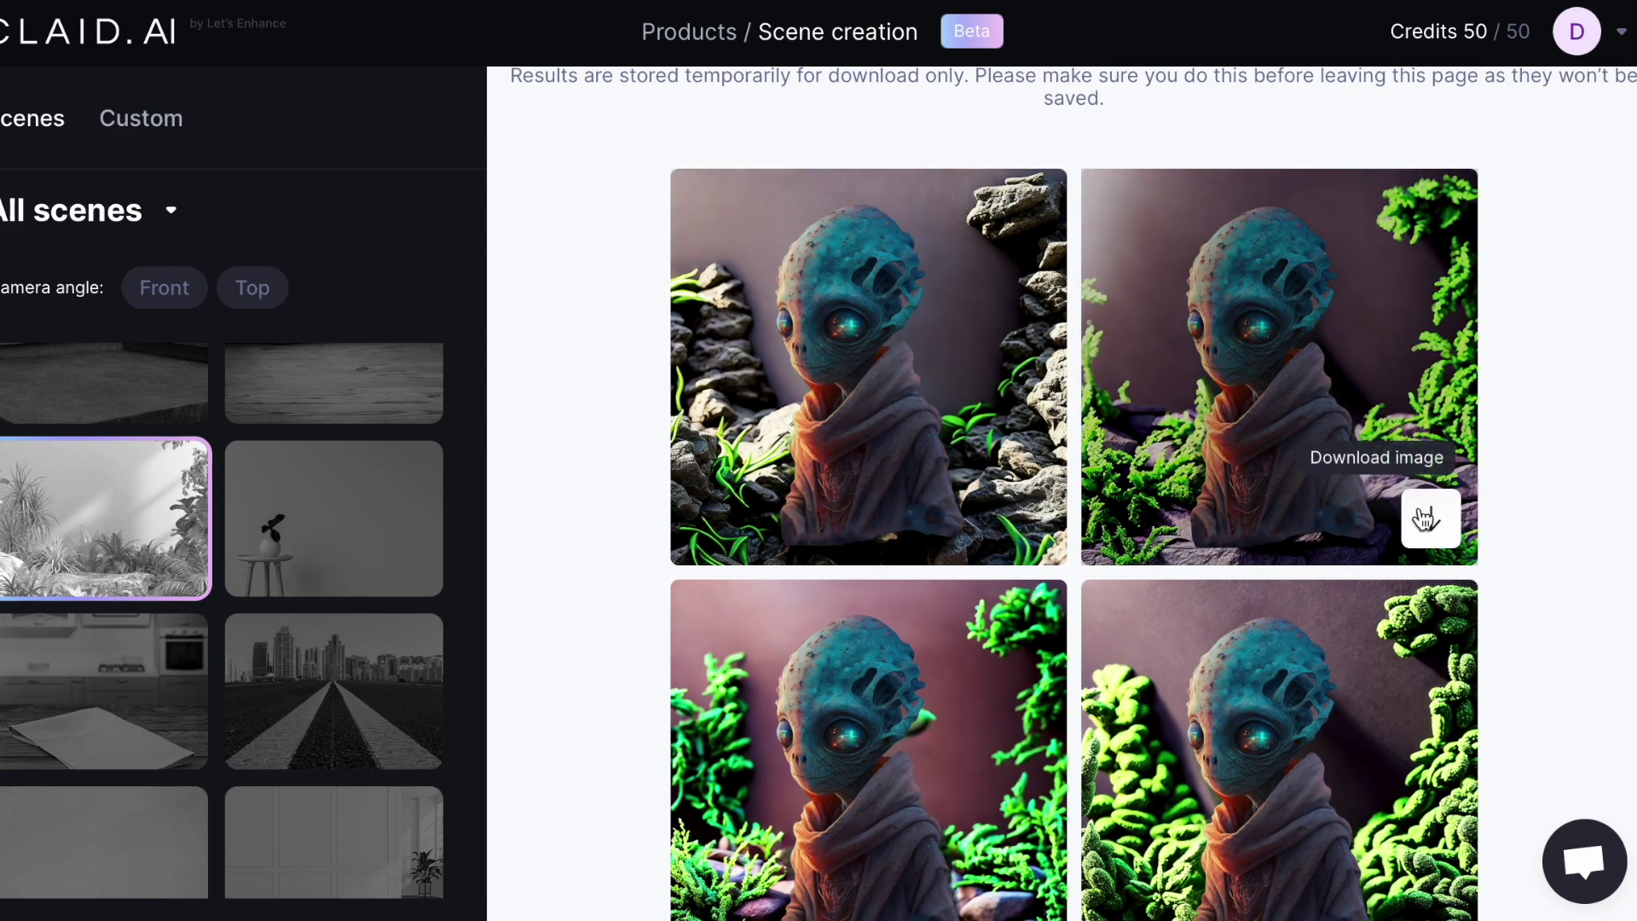
{"action": "scroll", "coordinate": [1482, 443], "scroll_direction": "up", "scroll_amount": 3}
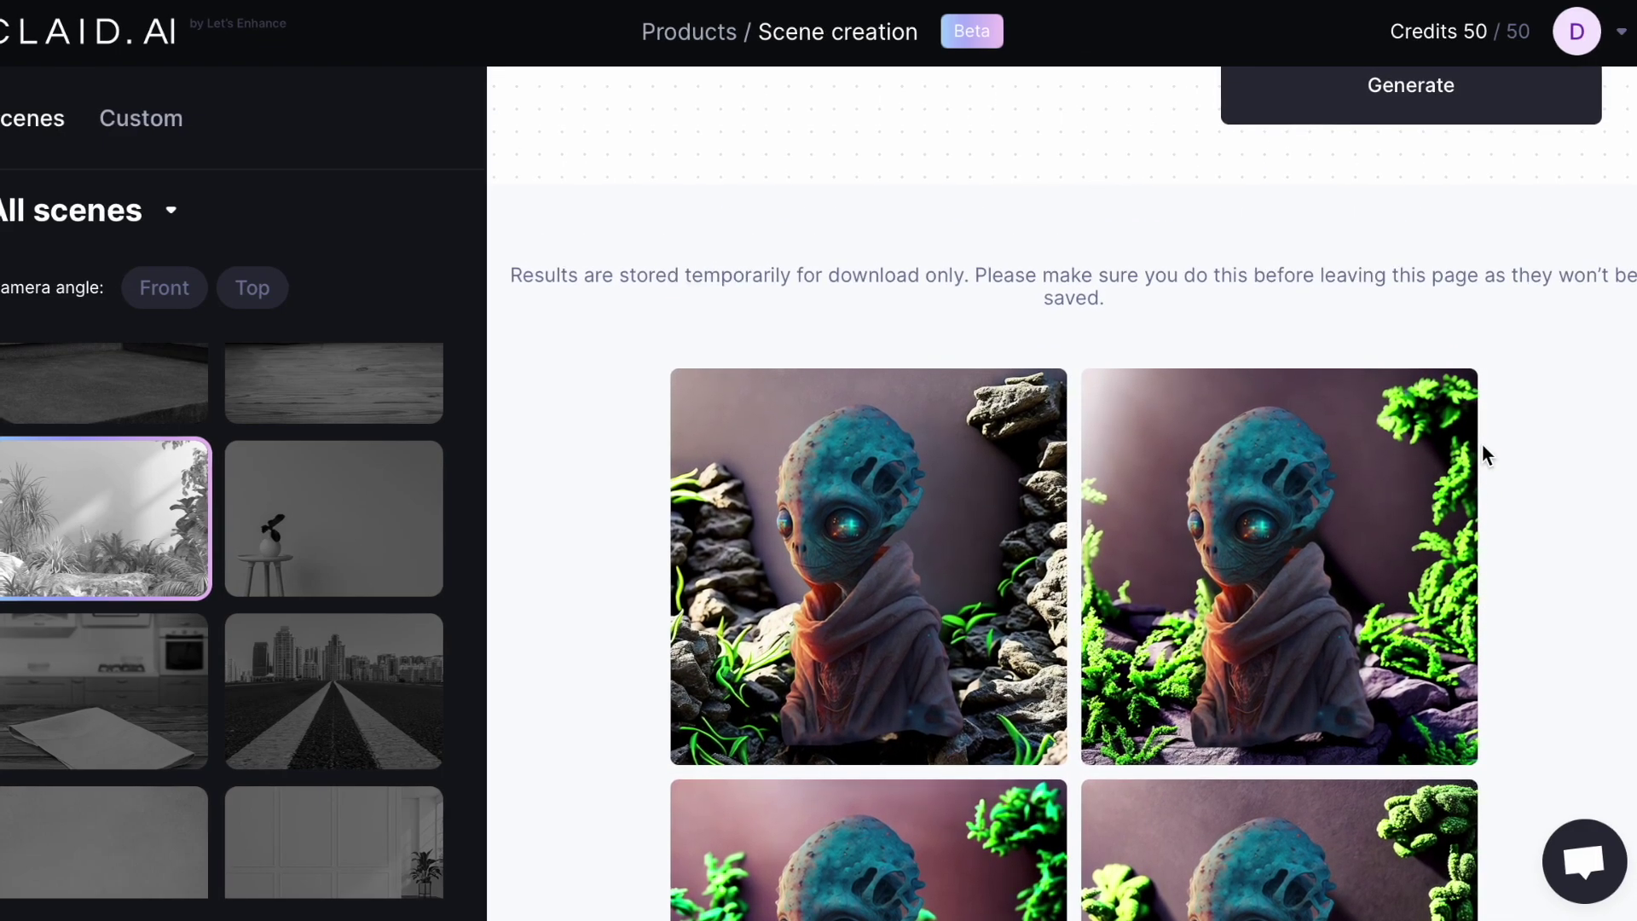
{"action": "scroll", "coordinate": [1481, 451], "scroll_direction": "up", "scroll_amount": 3}
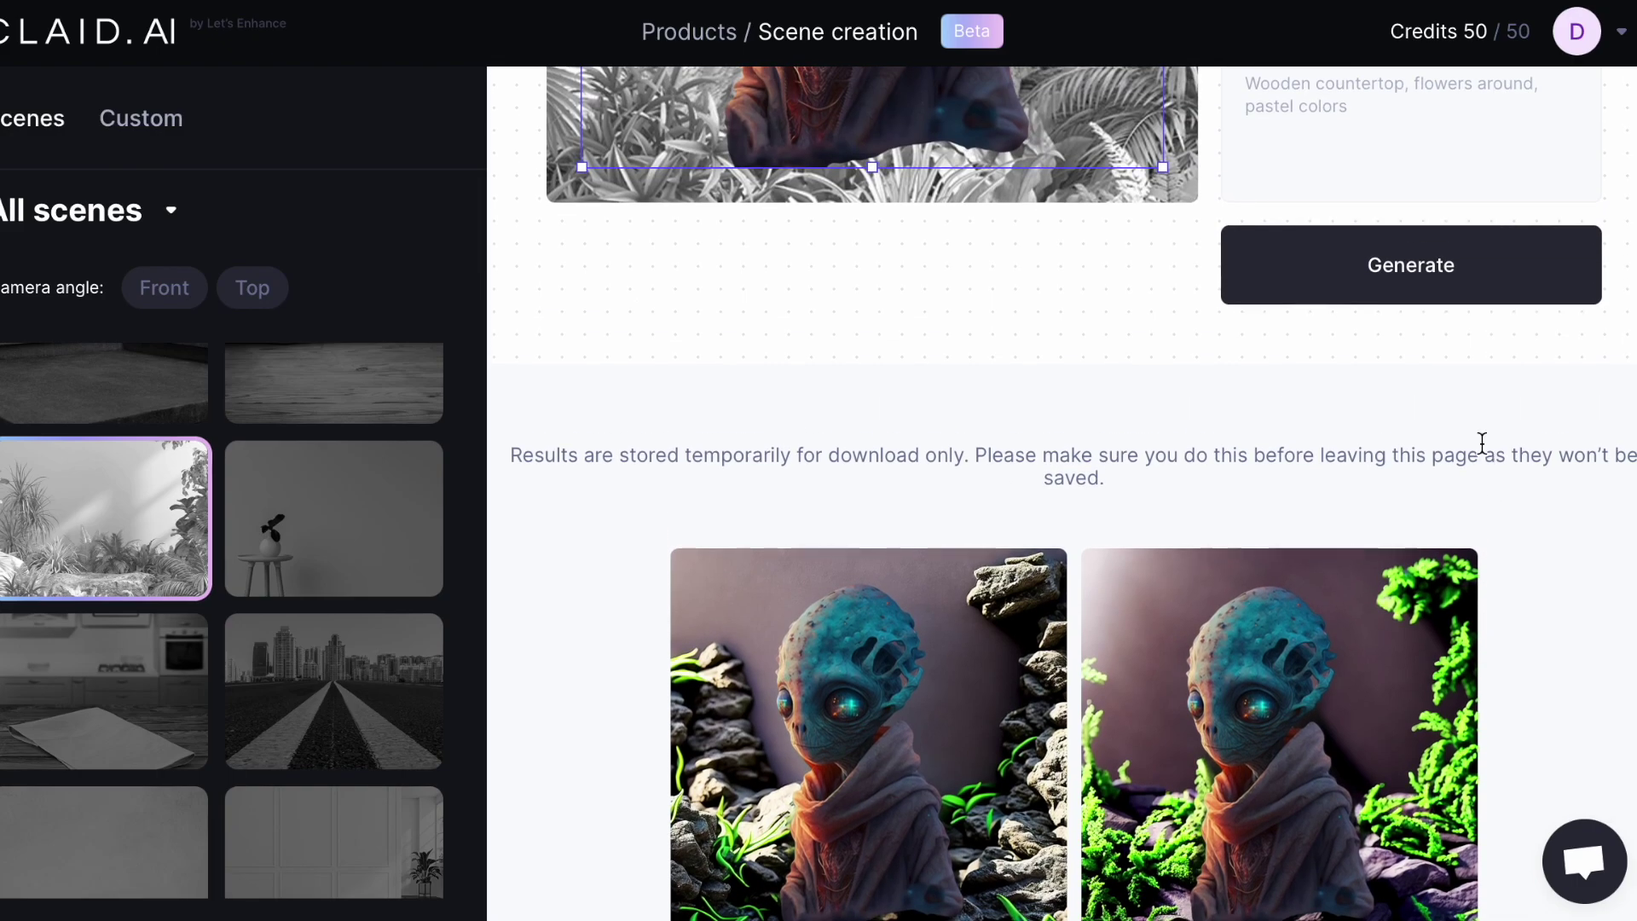
{"action": "scroll", "coordinate": [1482, 442], "scroll_direction": "up", "scroll_amount": 6}
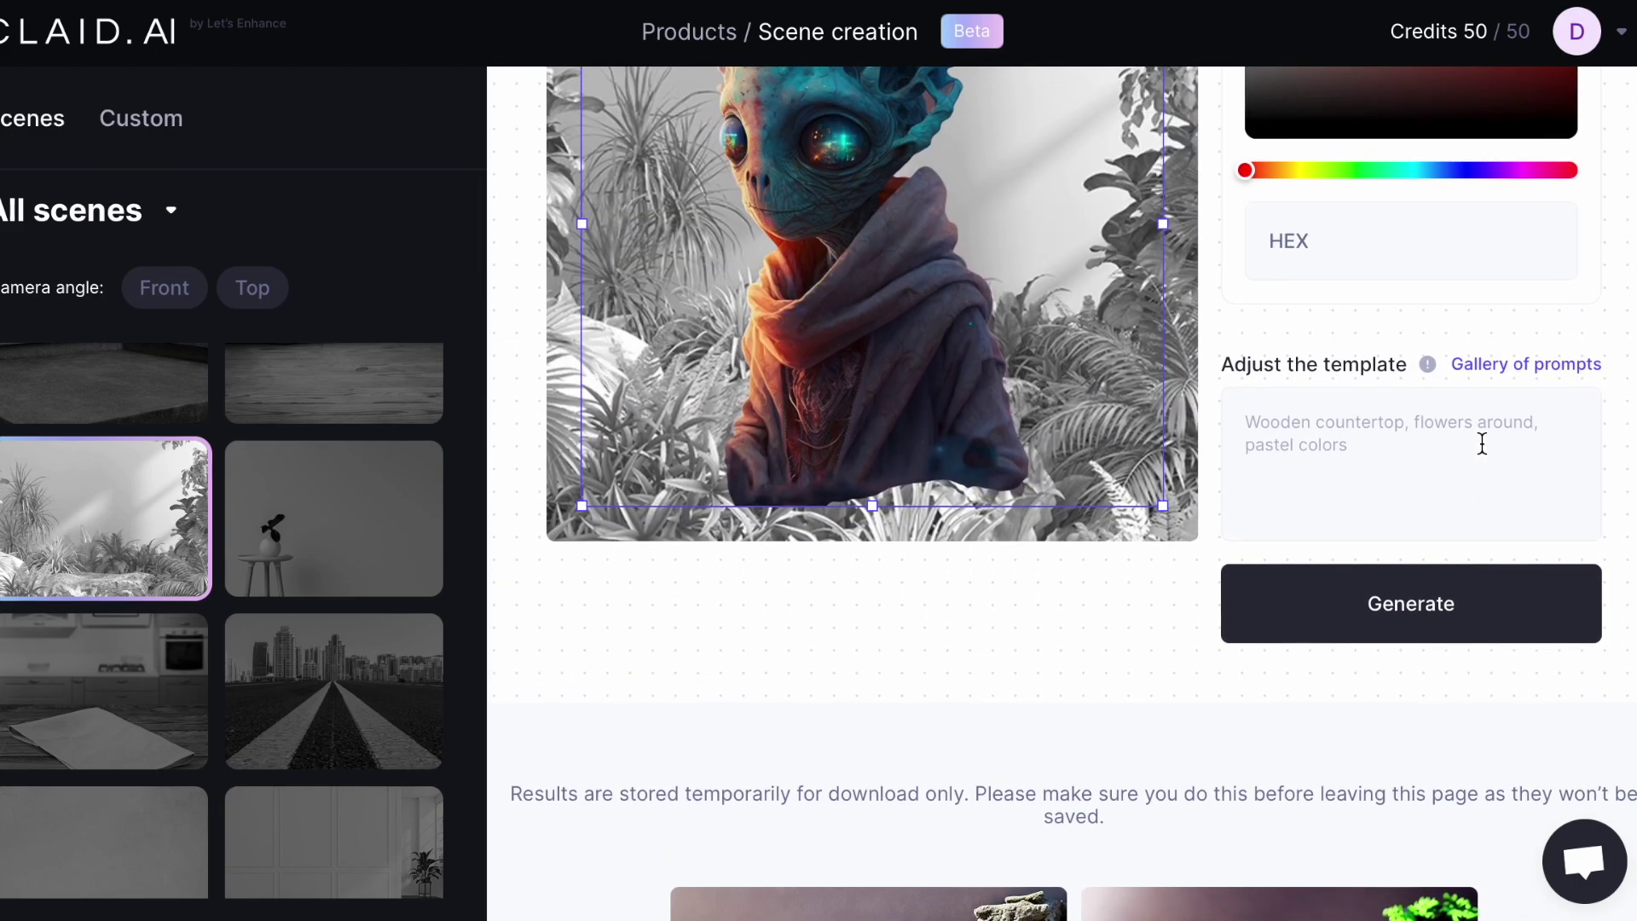
{"action": "scroll", "coordinate": [1053, 406], "scroll_direction": "up", "scroll_amount": 2}
{"action": "scroll", "coordinate": [1053, 406], "scroll_direction": "up", "scroll_amount": 2}
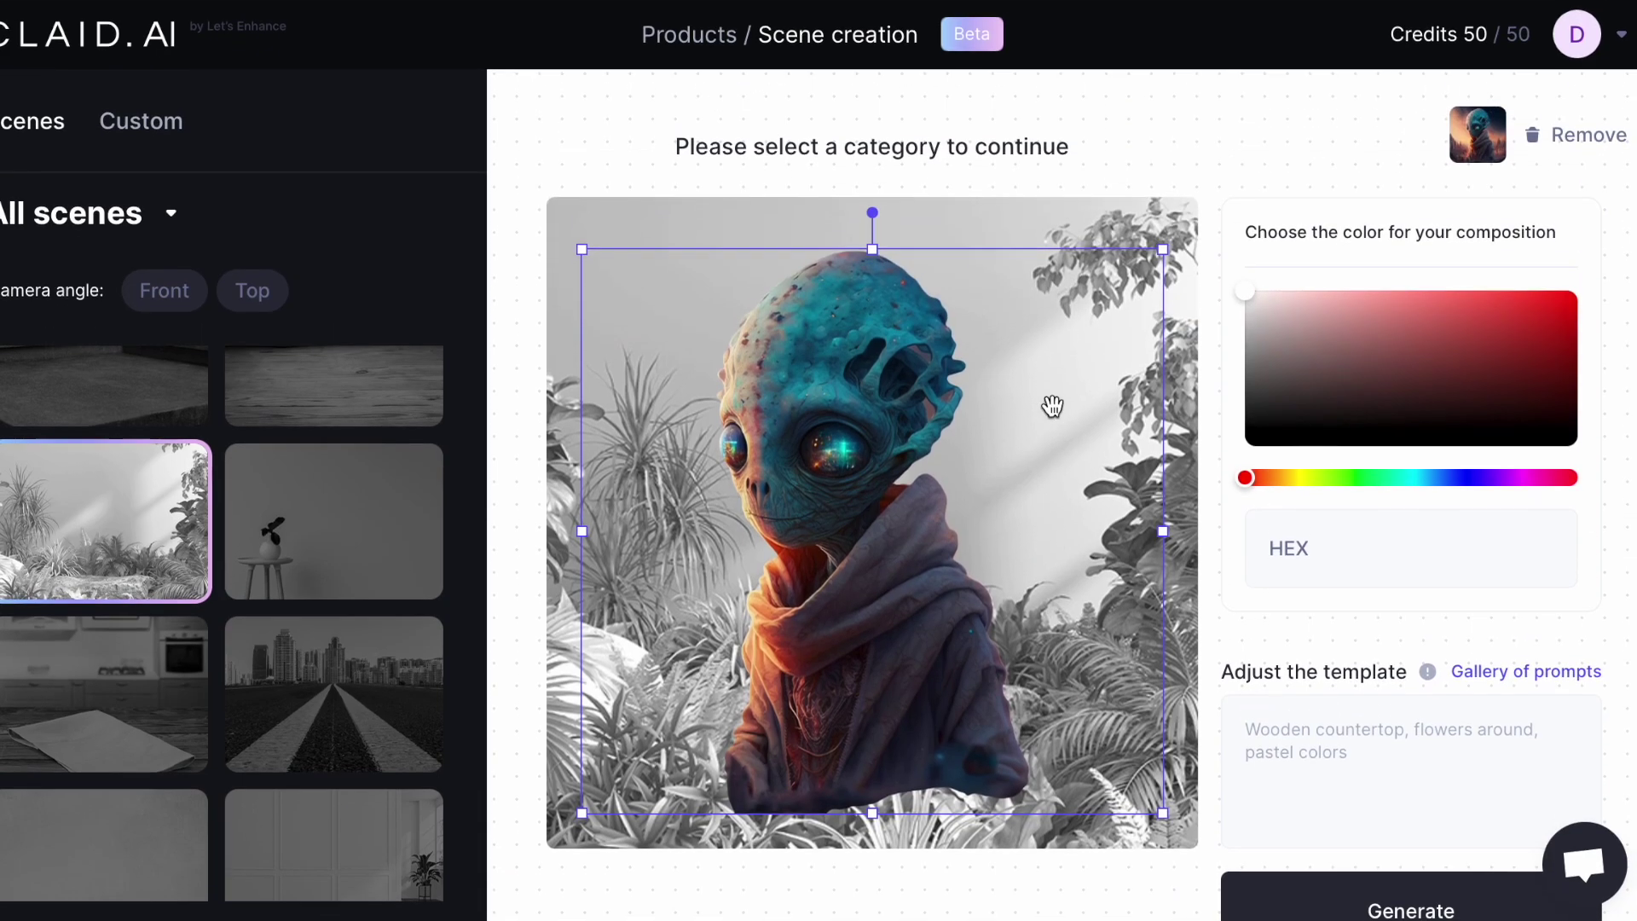
Remove the alien image from the composition and select the blank white tumbler image in Finder's Desktop folder
{"action": "left_click", "coordinate": [1583, 138]}
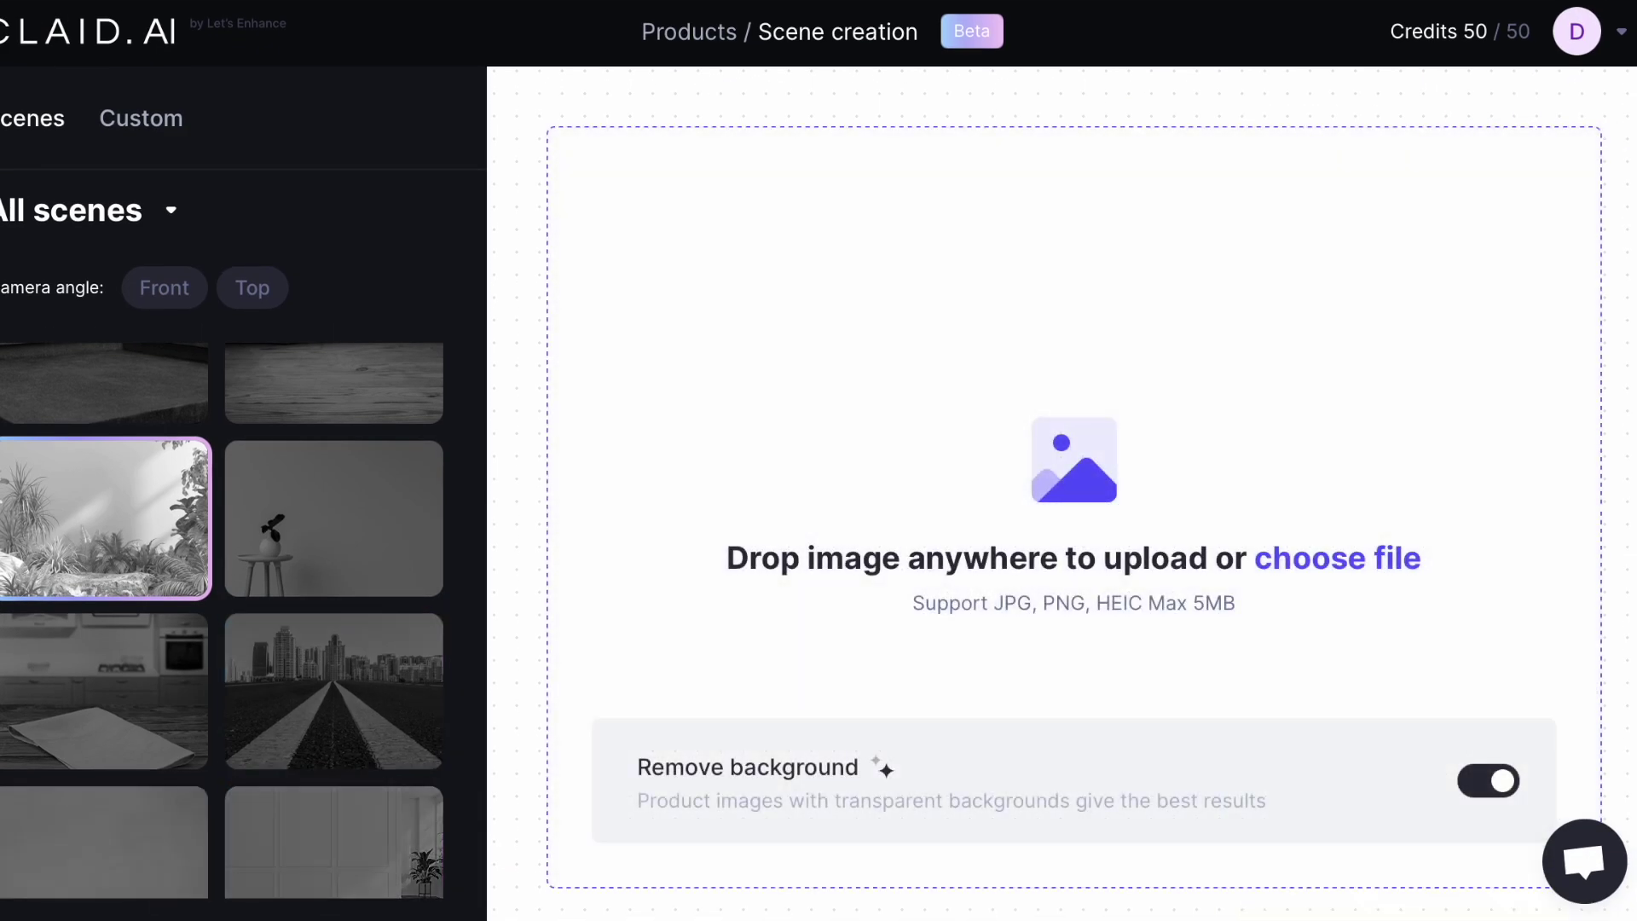
{"action": "key", "text": "super+Tab"}
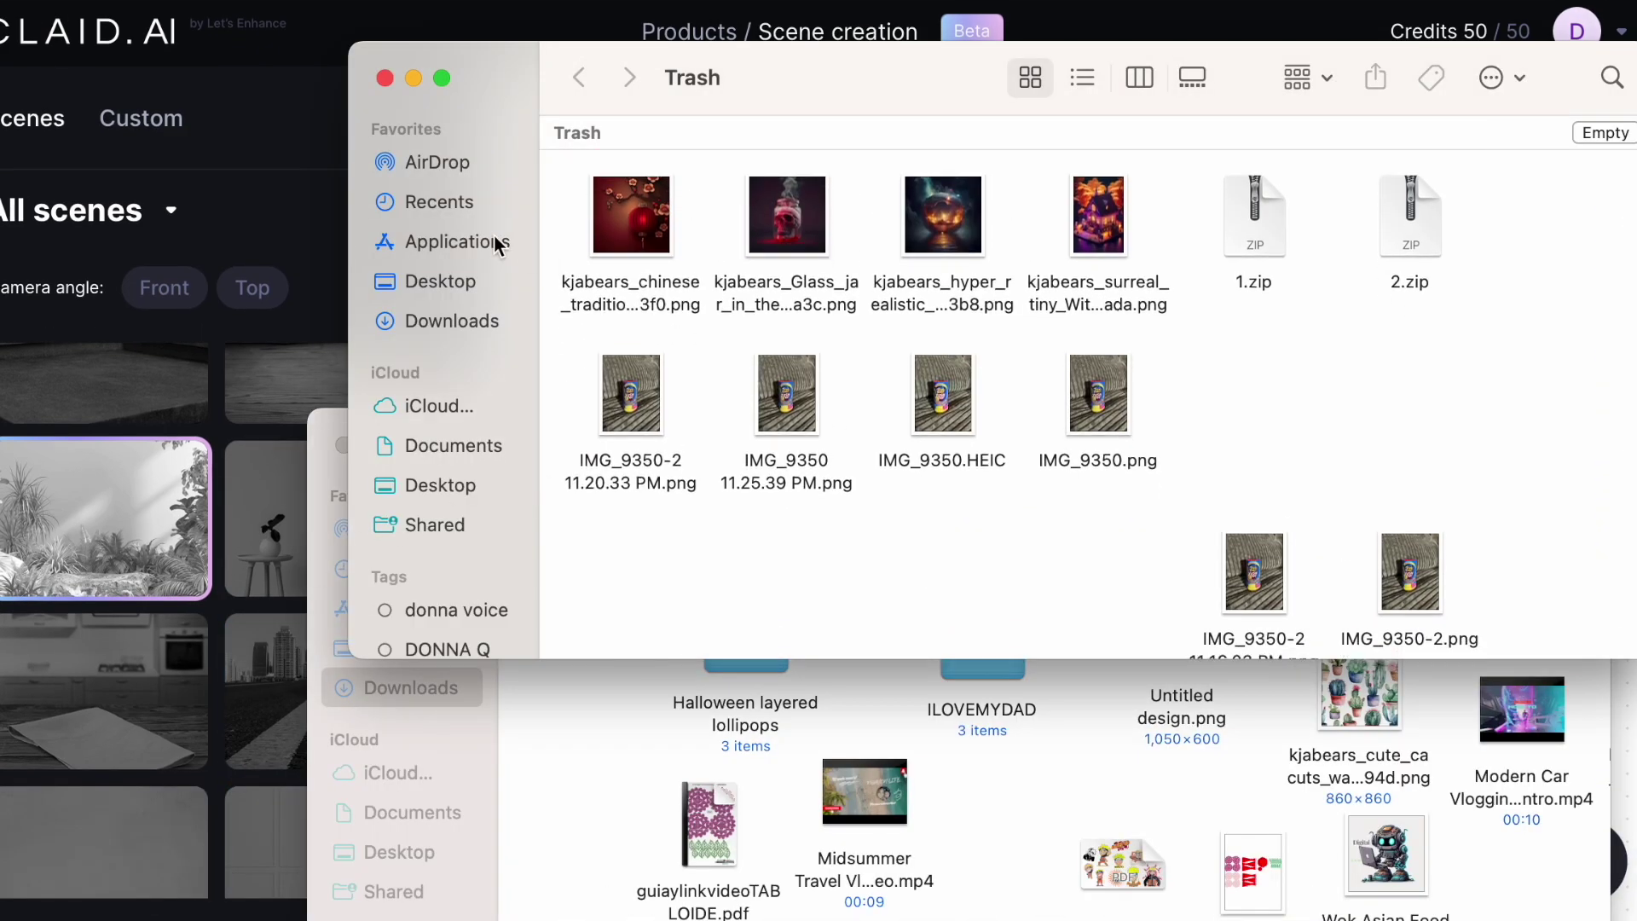
{"action": "left_click", "coordinate": [438, 319]}
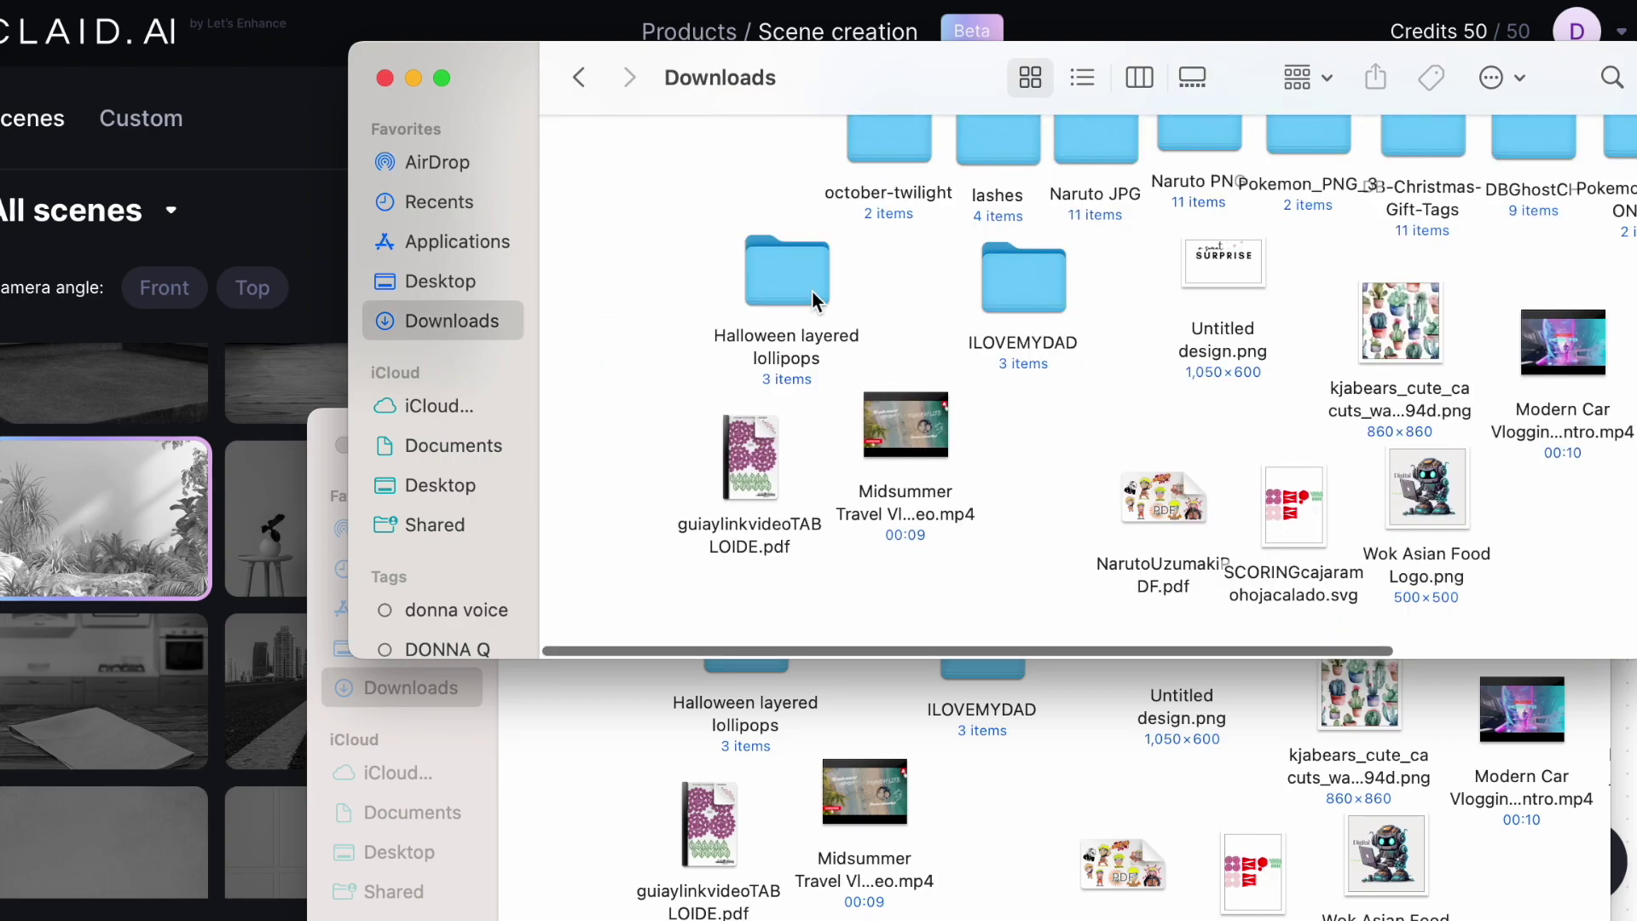
{"action": "left_click", "coordinate": [460, 283]}
{"action": "scroll", "coordinate": [800, 269], "scroll_direction": "down", "scroll_amount": 4}
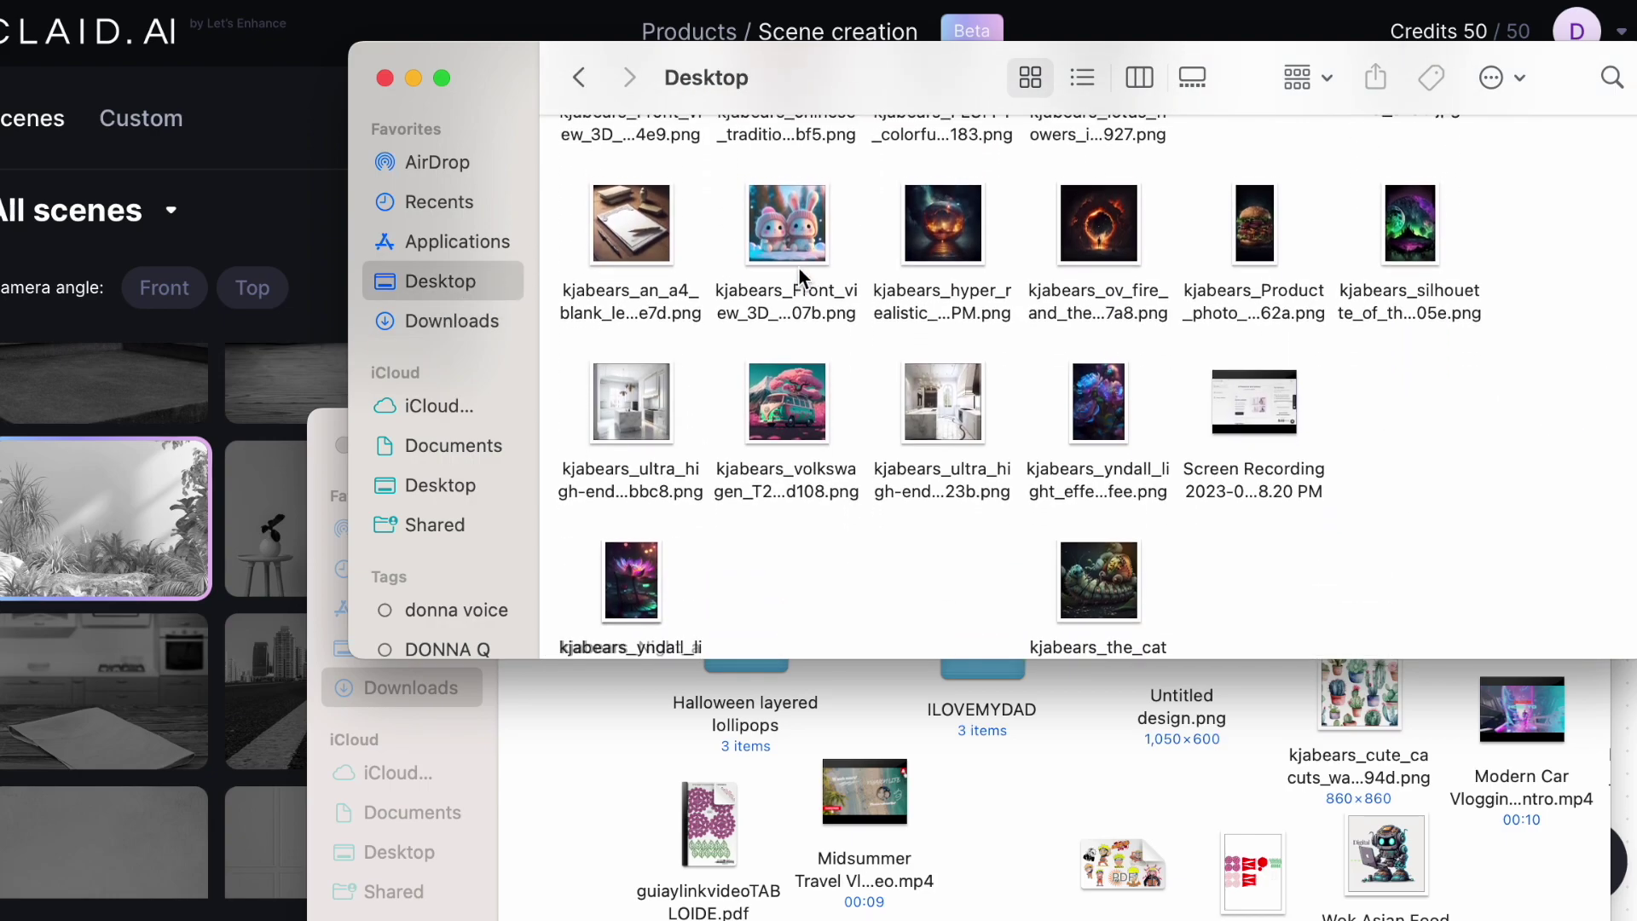
{"action": "scroll", "coordinate": [800, 269], "scroll_direction": "up", "scroll_amount": 6}
{"action": "left_click", "coordinate": [943, 181]}
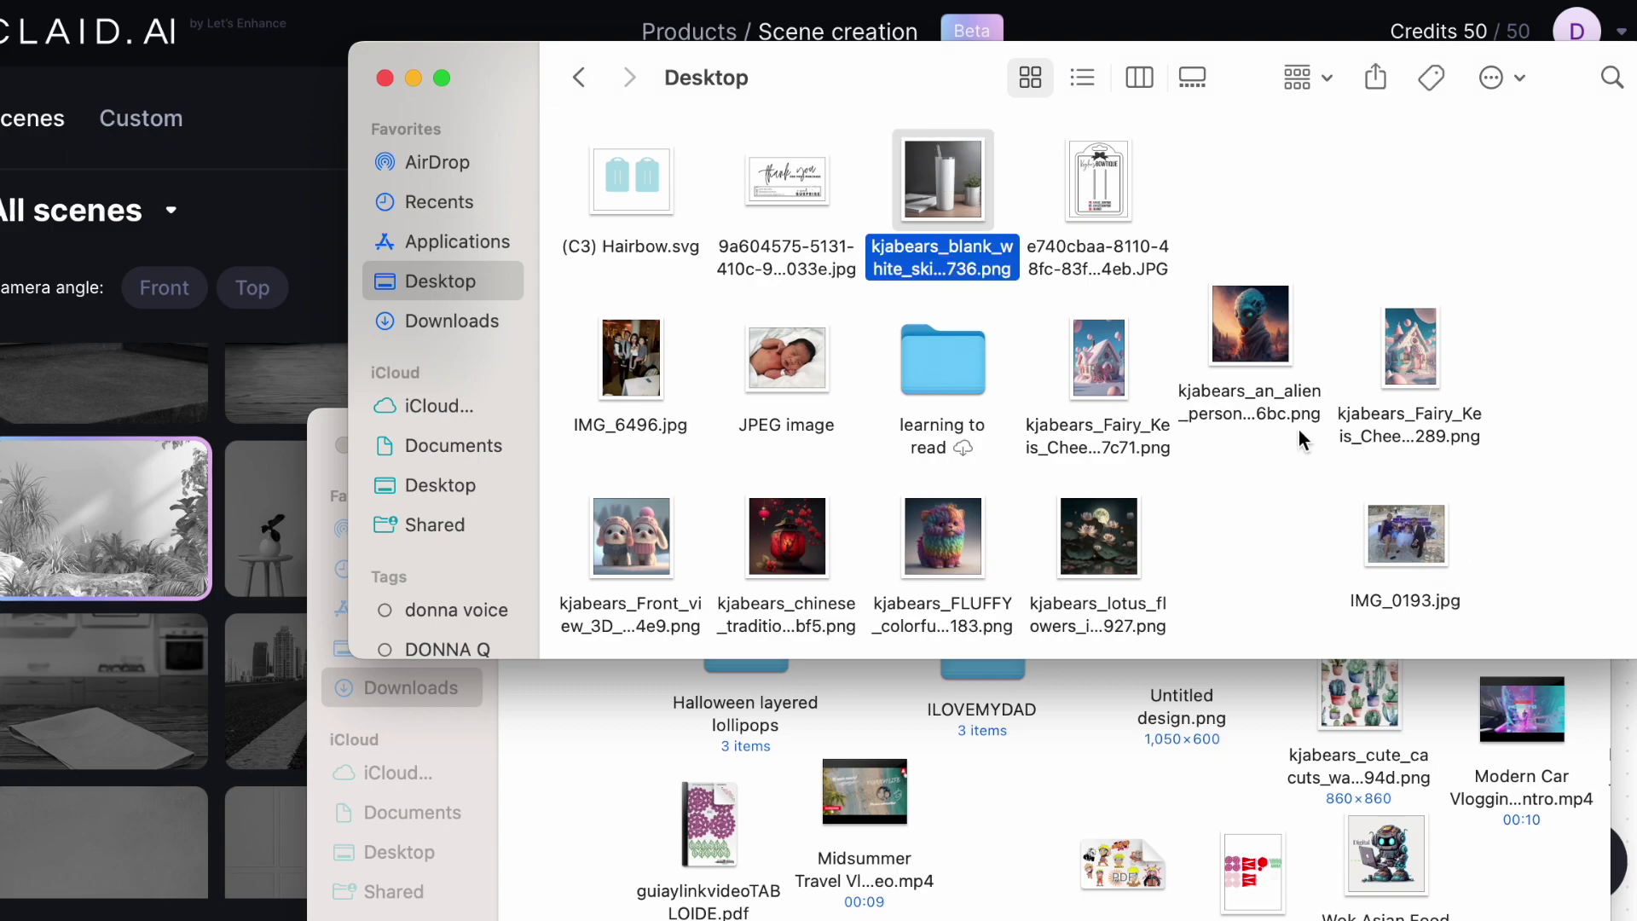
Upload the white tumbler image to the scene canvas and close both Finder windows
{"action": "left_click_drag", "start_coordinate": [918, 87], "coordinate": [975, 506]}
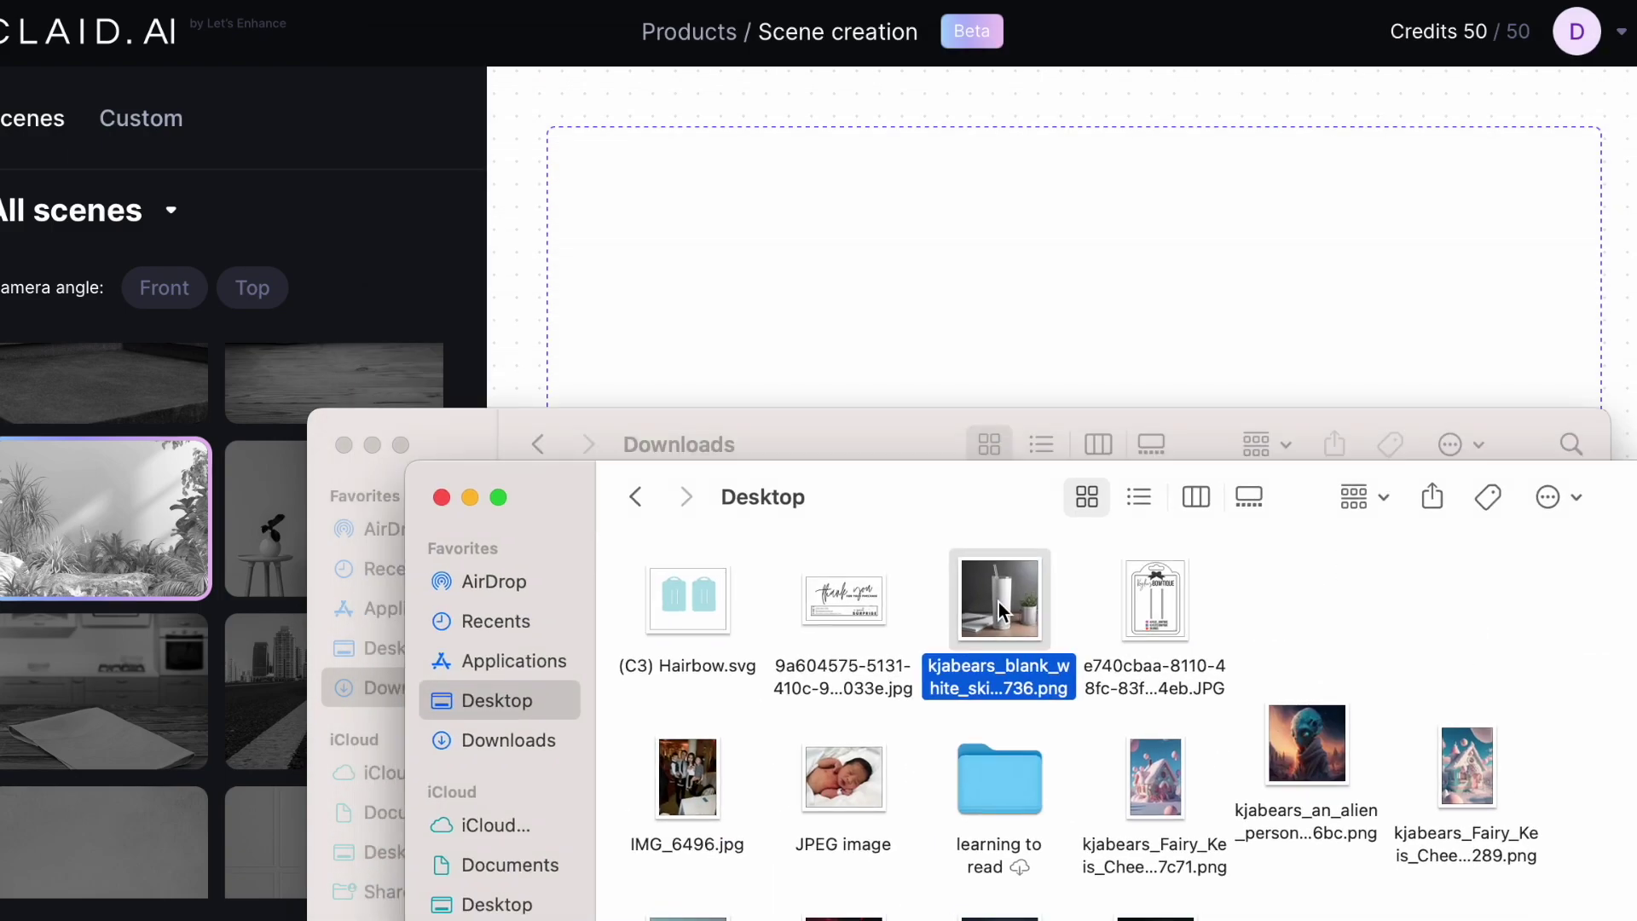
{"action": "left_click_drag", "start_coordinate": [999, 605], "coordinate": [1010, 329]}
{"action": "left_click", "coordinate": [441, 497]}
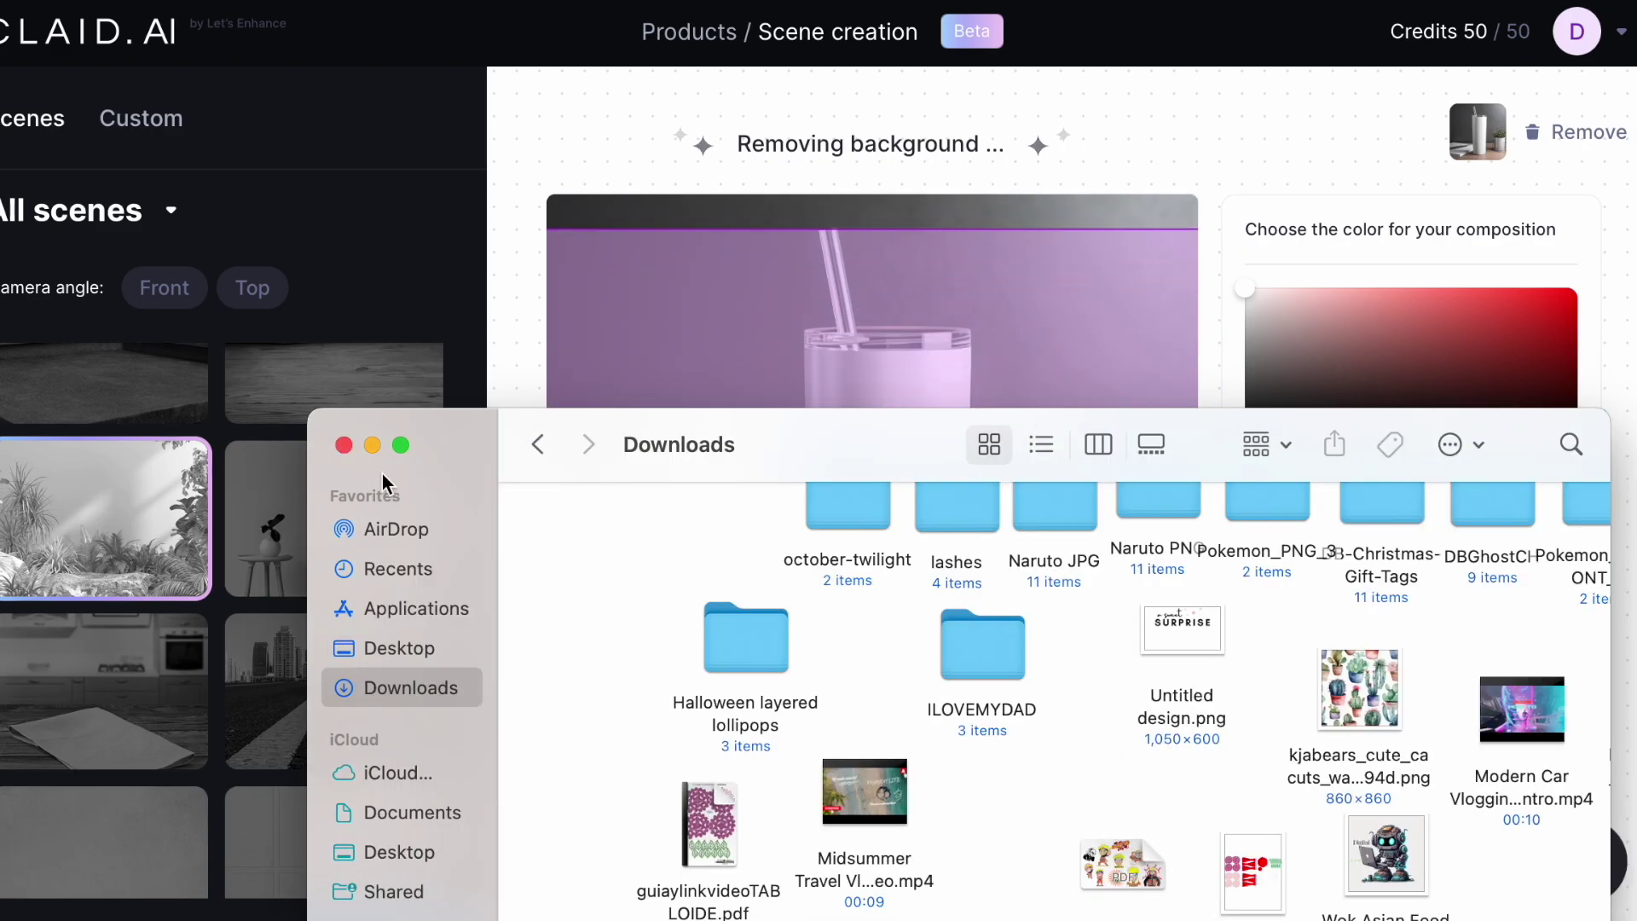
{"action": "left_click", "coordinate": [344, 445]}
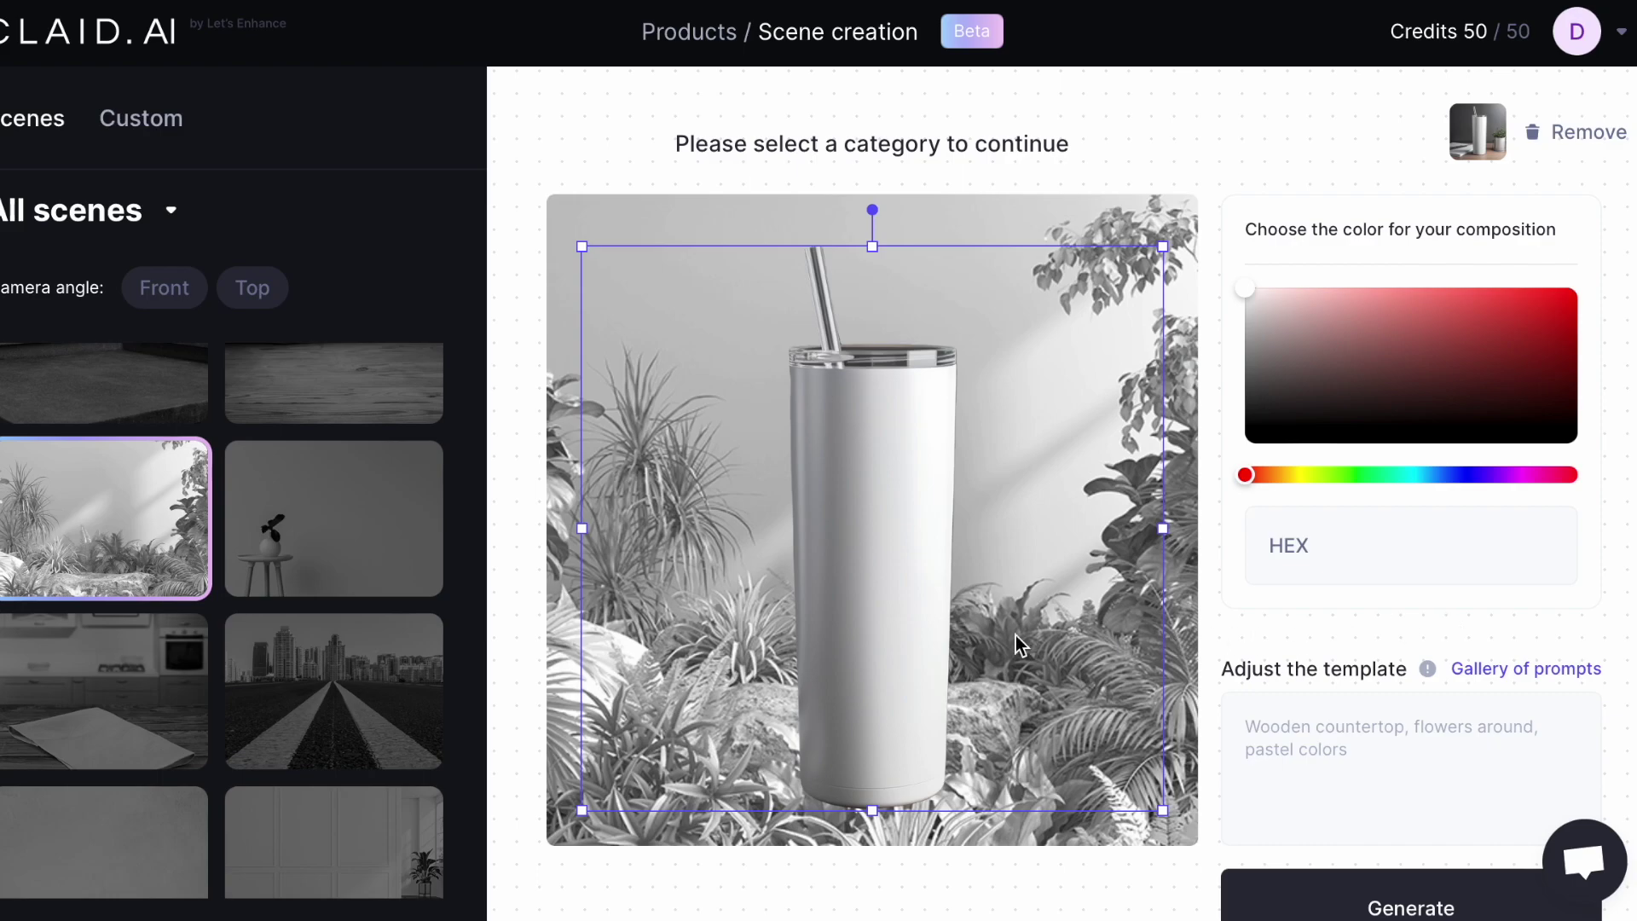
Browse the scene templates for a background that suits the white tumbler
{"action": "scroll", "coordinate": [248, 579], "scroll_direction": "down", "scroll_amount": 5}
{"action": "scroll", "coordinate": [248, 579], "scroll_direction": "down", "scroll_amount": 10}
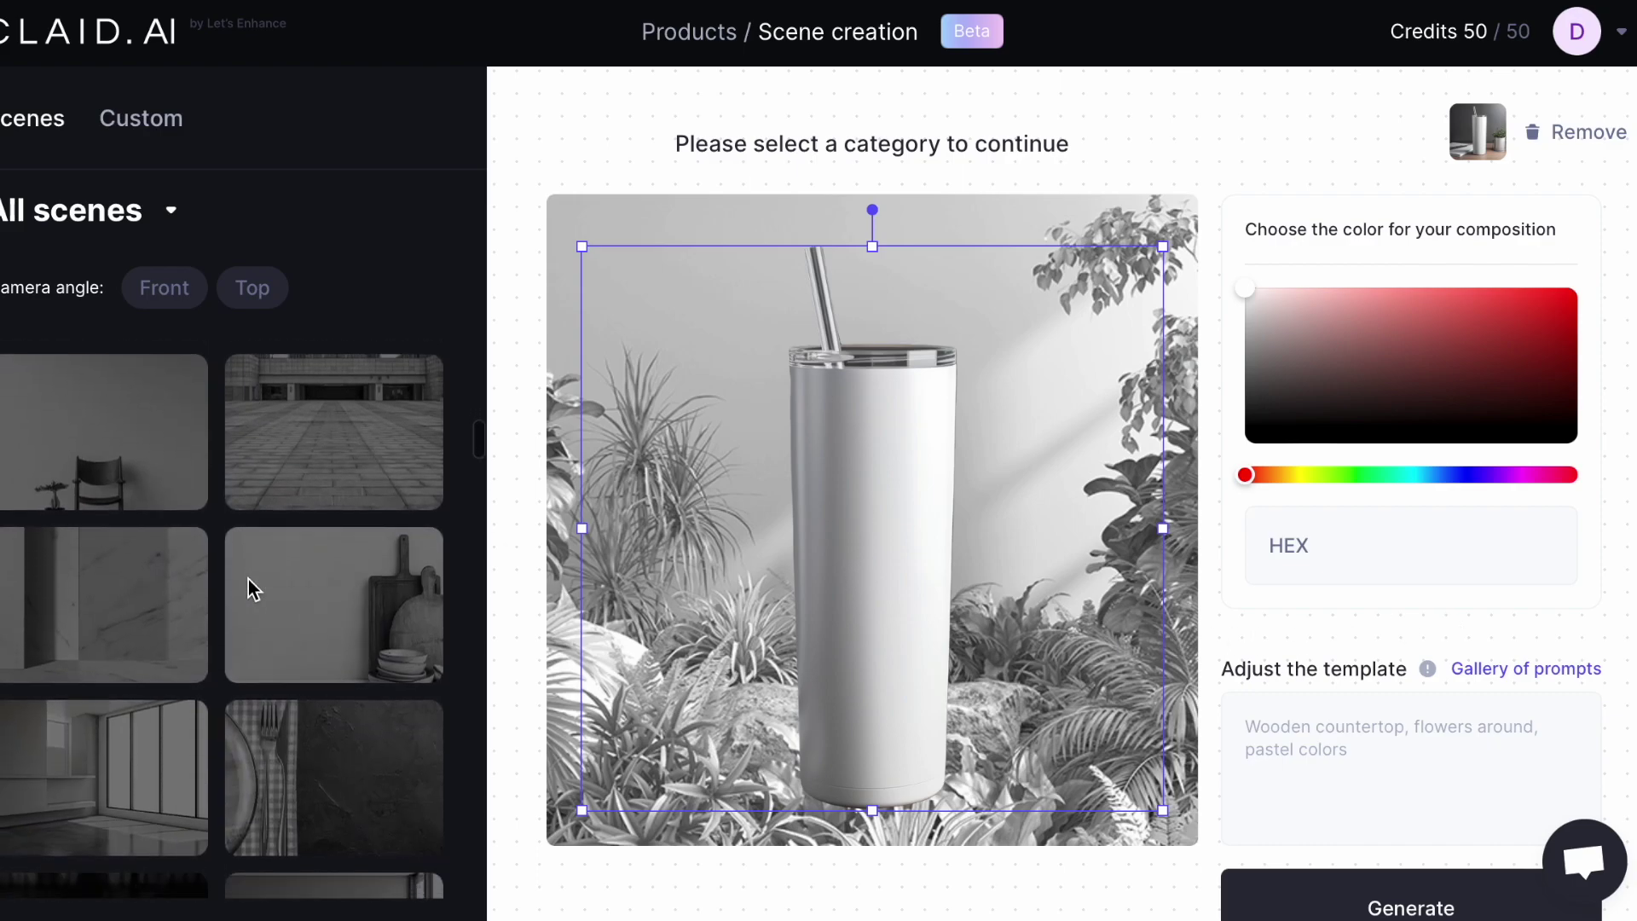
{"action": "scroll", "coordinate": [248, 580], "scroll_direction": "down", "scroll_amount": 6}
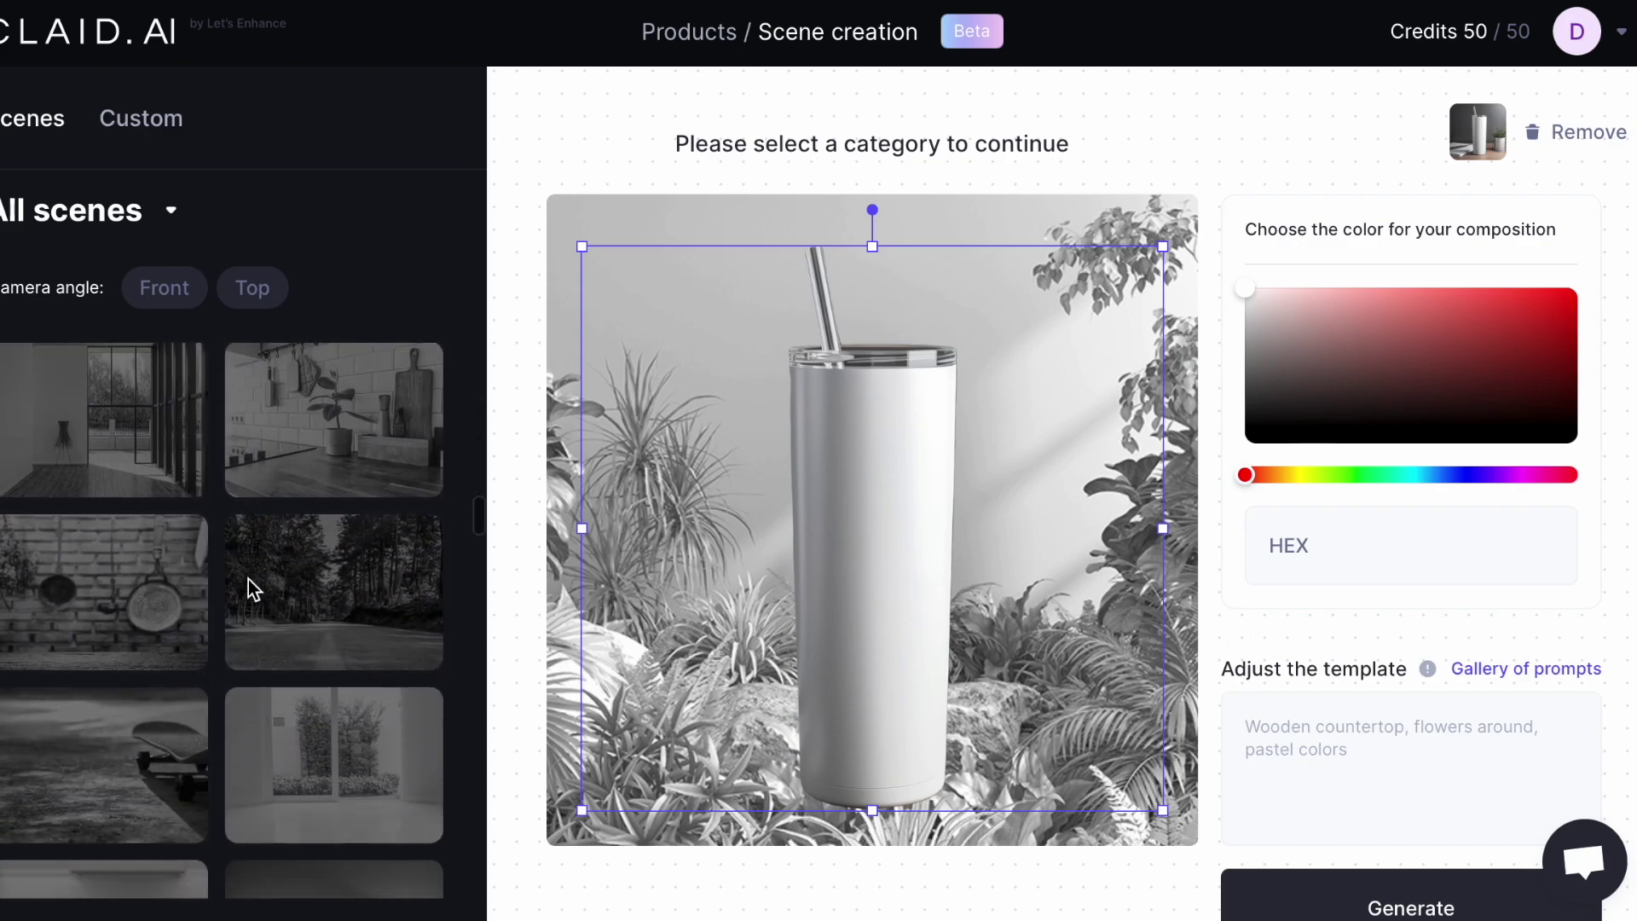
{"action": "scroll", "coordinate": [248, 580], "scroll_direction": "down", "scroll_amount": 8}
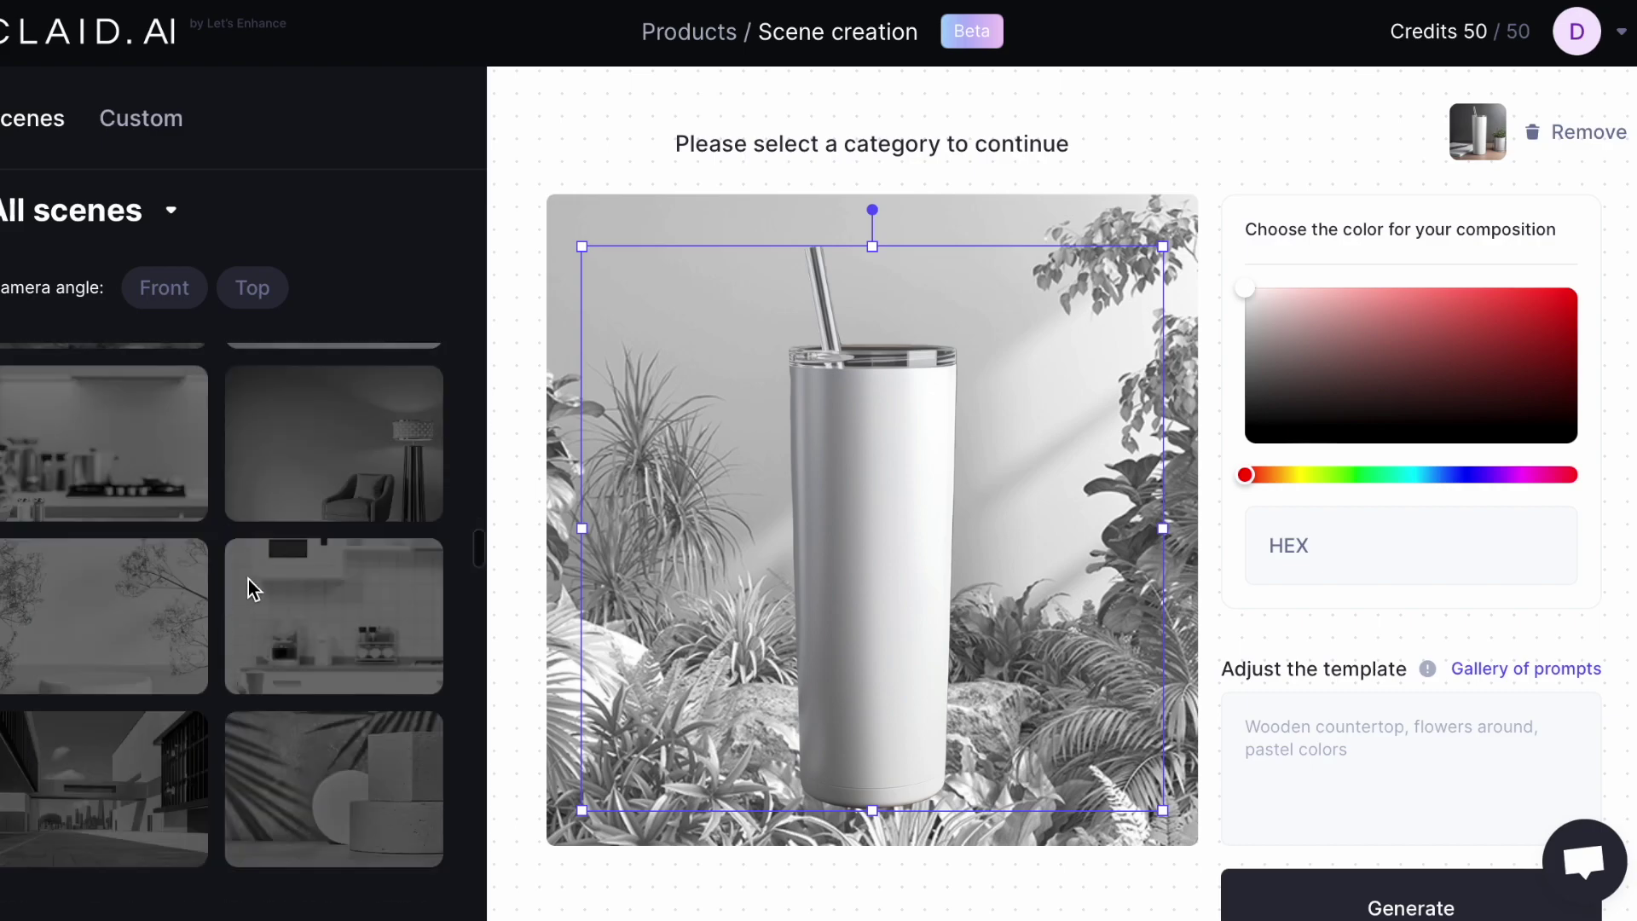
{"action": "scroll", "coordinate": [248, 579], "scroll_direction": "down", "scroll_amount": 8}
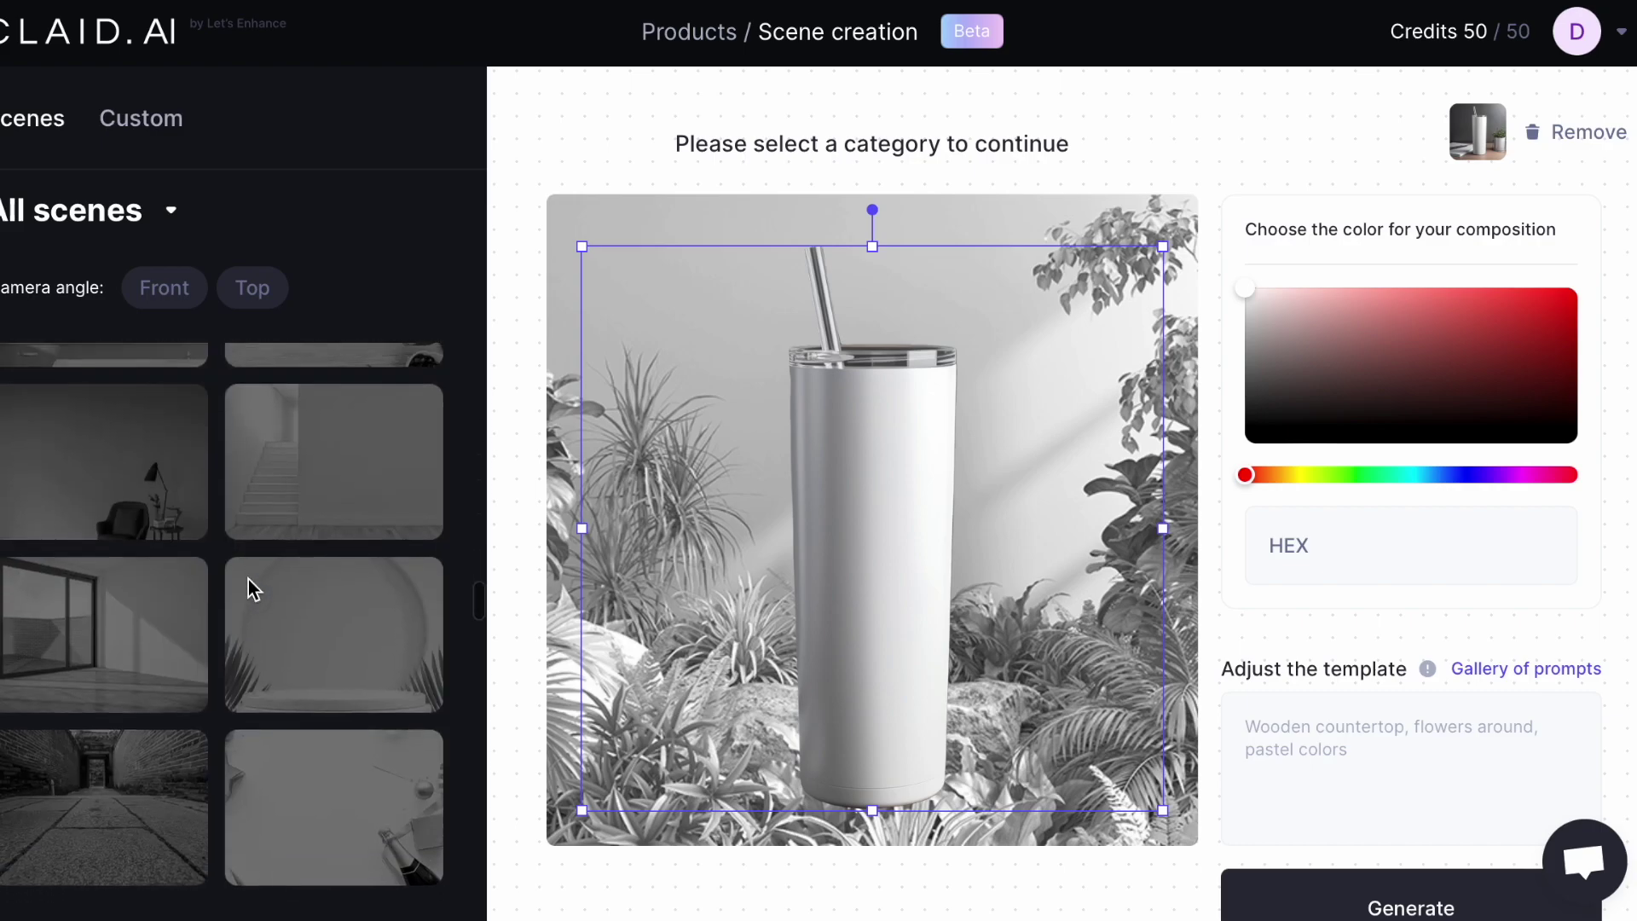
{"action": "scroll", "coordinate": [248, 579], "scroll_direction": "down", "scroll_amount": 5}
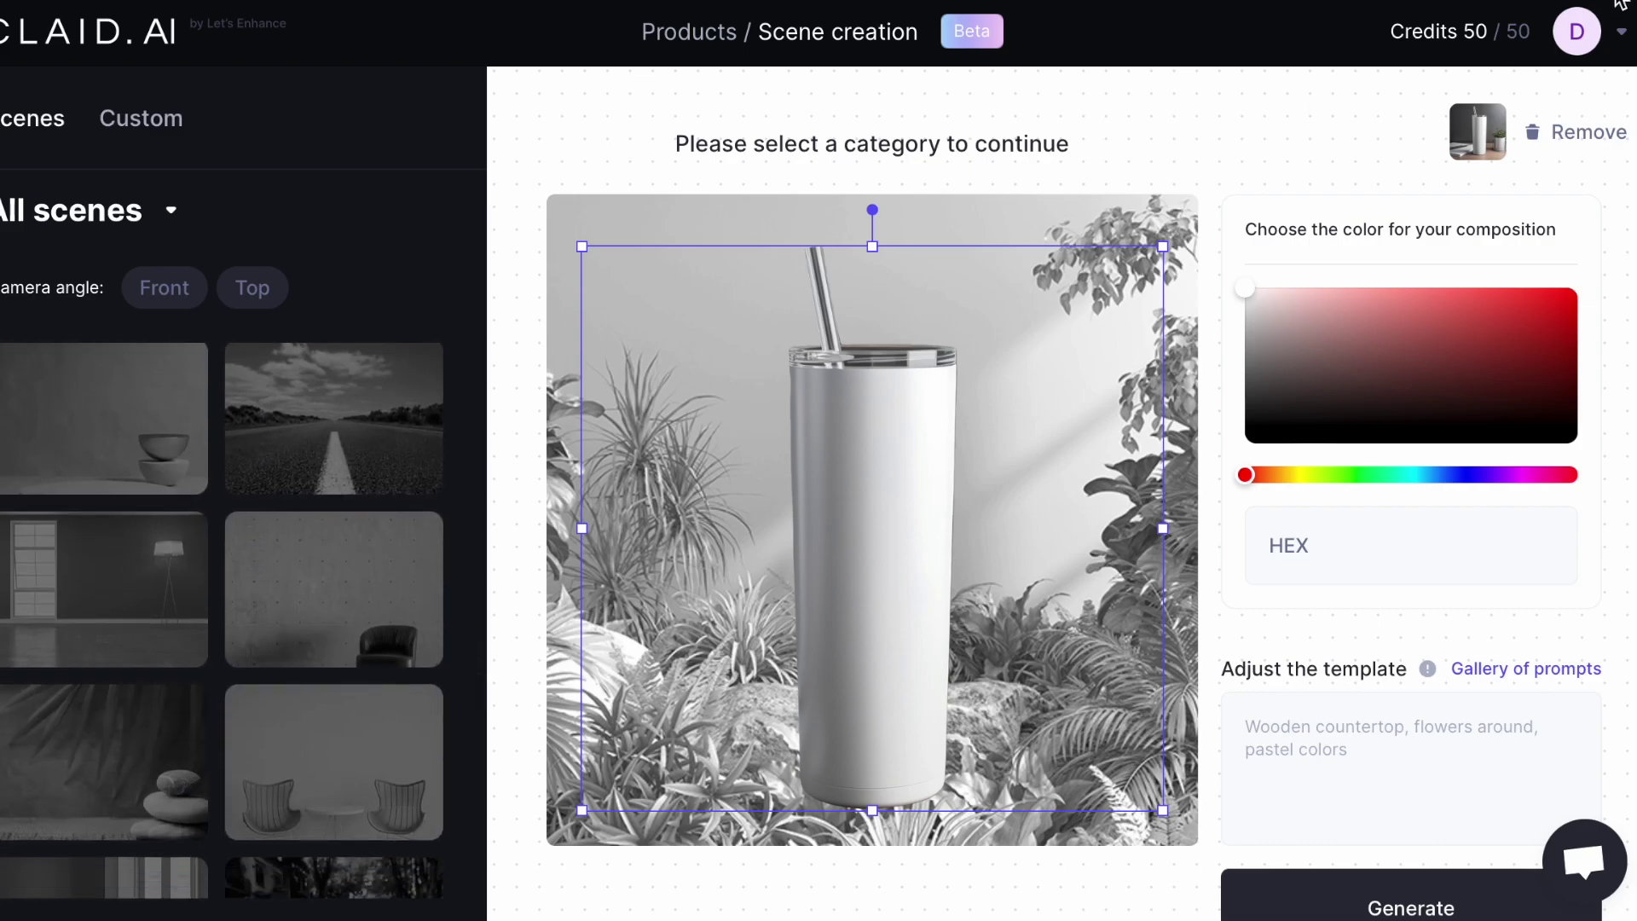
Open the gallery of prompts and open the "Slow-mo water splashes, surrounded by nordic minimalistic landscape" entry
{"action": "left_click", "coordinate": [1500, 672]}
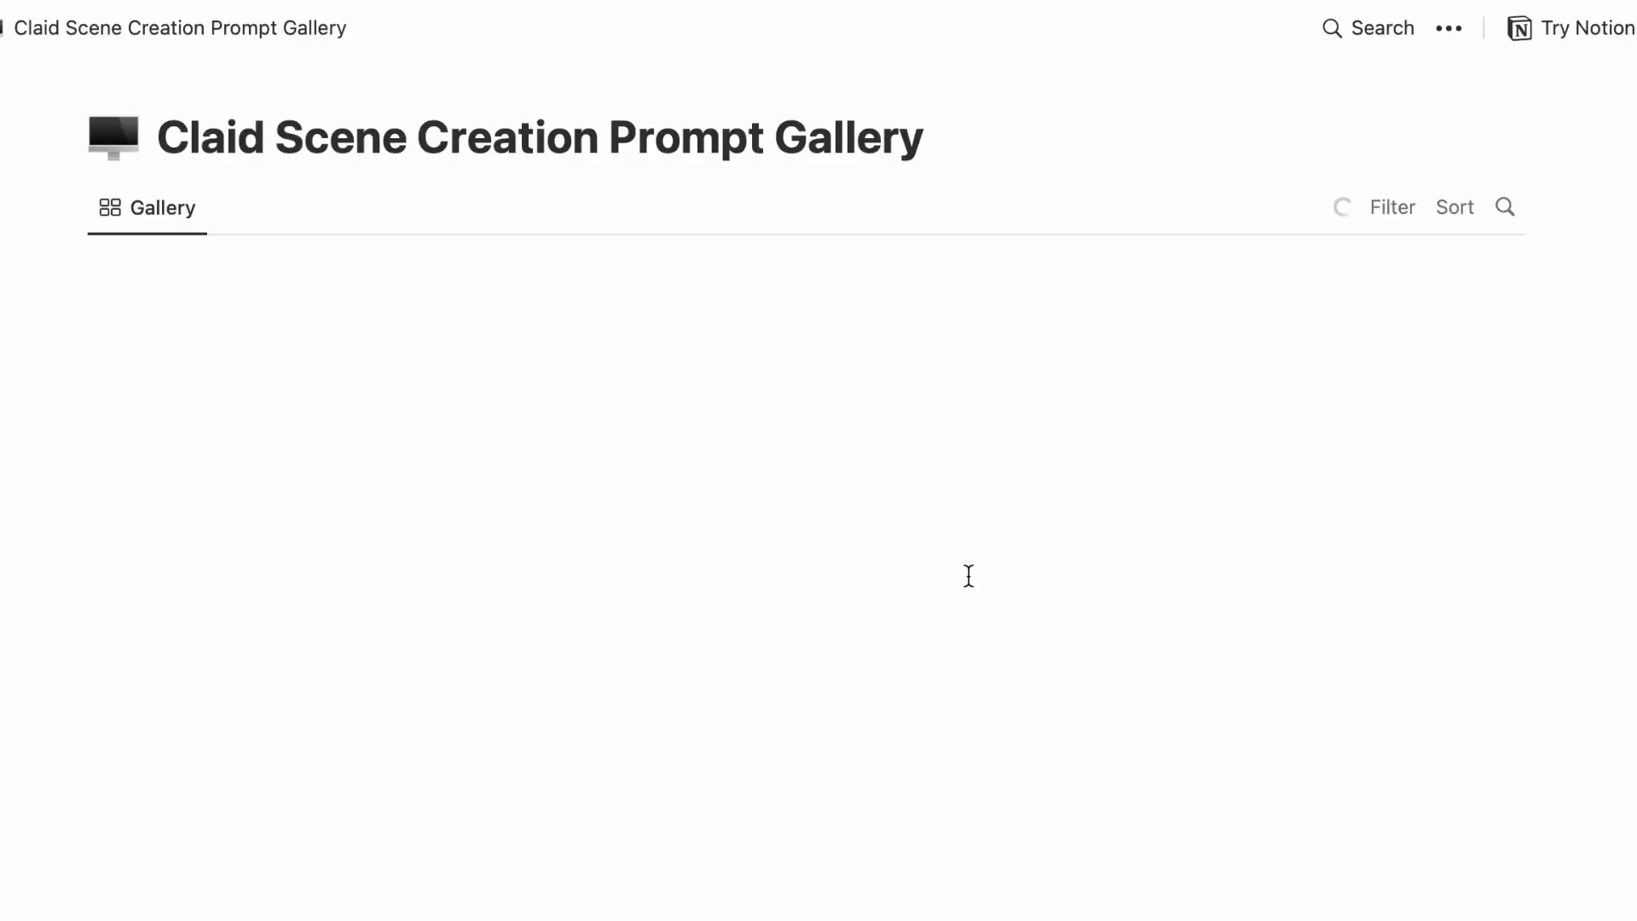
{"action": "scroll", "coordinate": [978, 584], "scroll_direction": "down", "scroll_amount": 10}
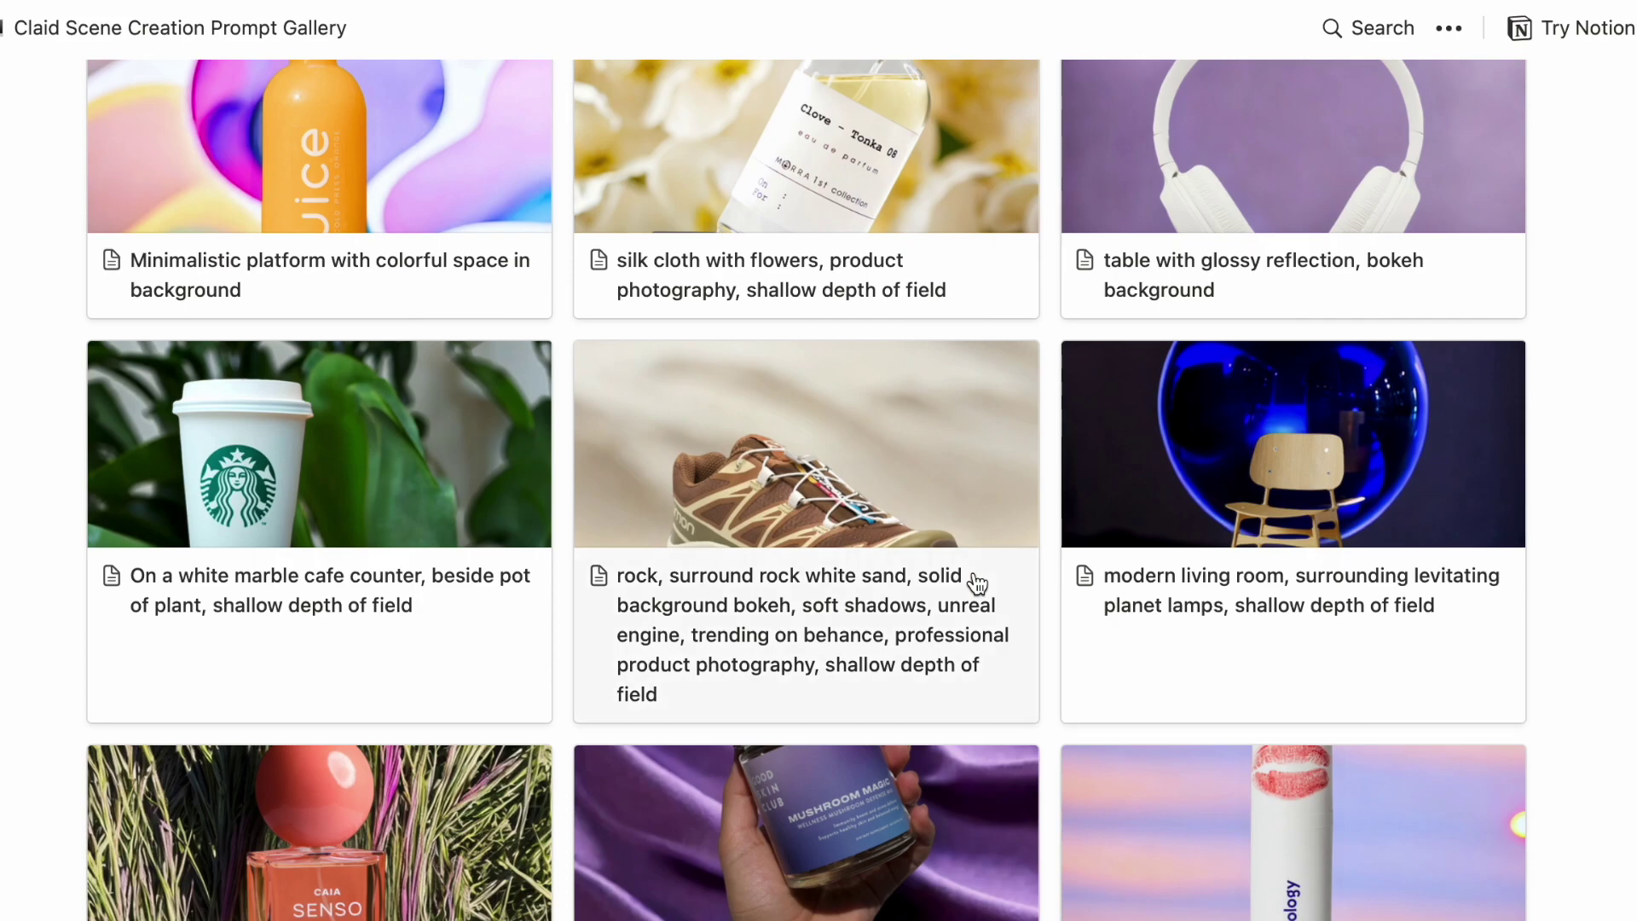
{"action": "scroll", "coordinate": [977, 583], "scroll_direction": "down", "scroll_amount": 7}
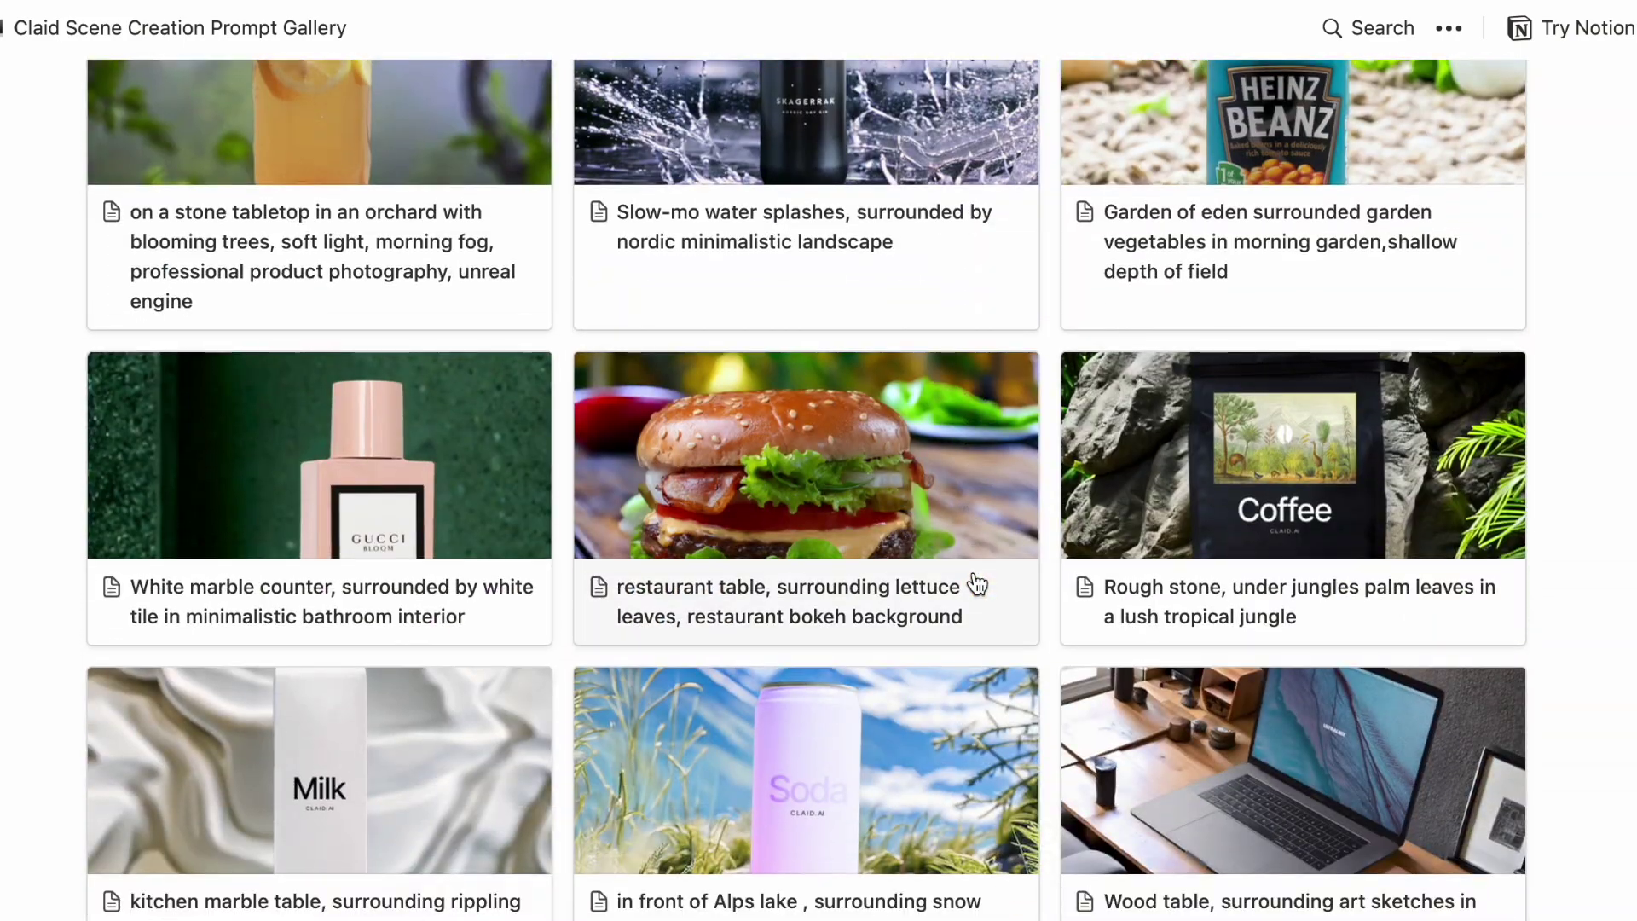
{"action": "scroll", "coordinate": [978, 584], "scroll_direction": "up", "scroll_amount": 3}
{"action": "left_click_drag", "start_coordinate": [921, 474], "coordinate": [619, 426]}
{"action": "key", "text": "ctrl+c"}
{"action": "left_click", "coordinate": [620, 426]}
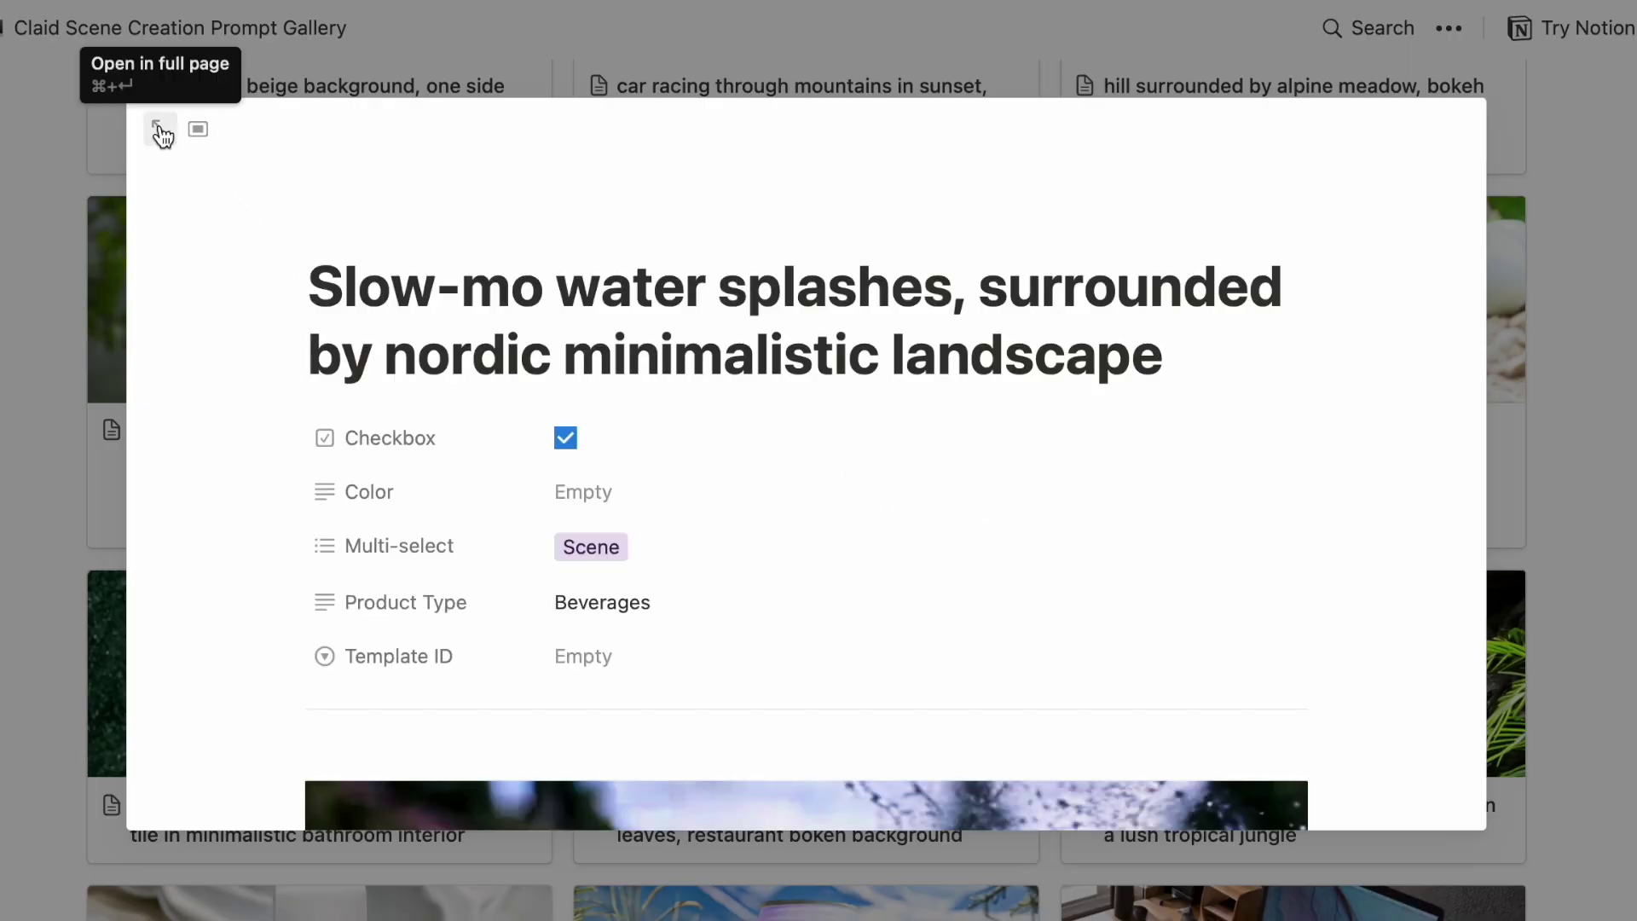
Examine the water splashes entry's properties, example image and HEX color, and close the entry
{"action": "scroll", "coordinate": [1130, 525], "scroll_direction": "down", "scroll_amount": 7}
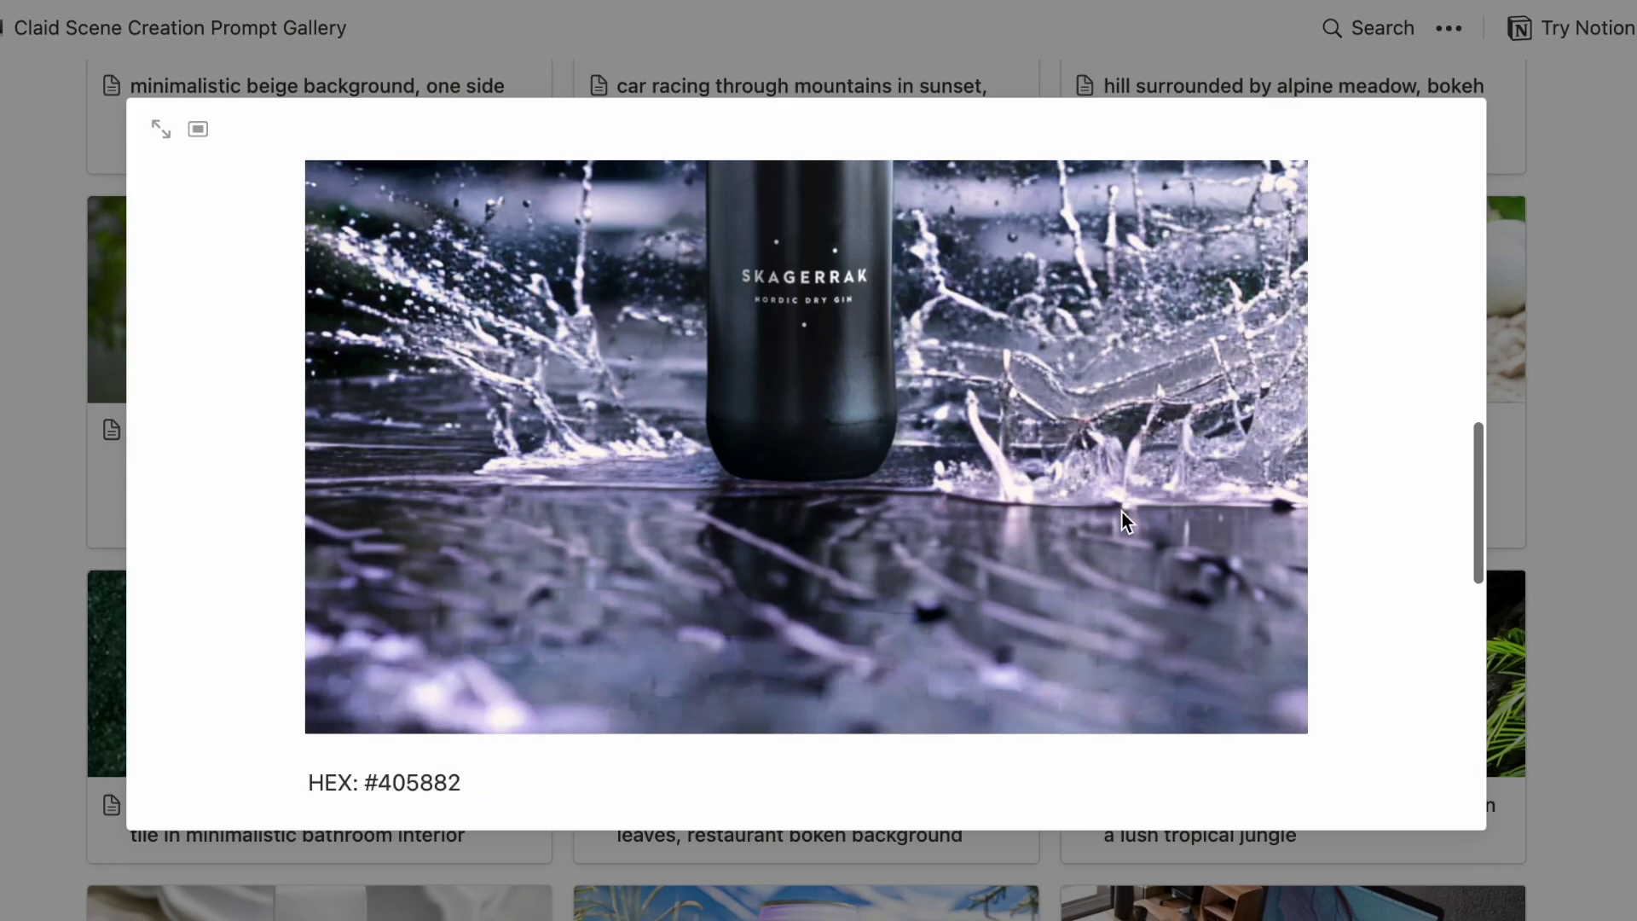
{"action": "scroll", "coordinate": [1123, 513], "scroll_direction": "up", "scroll_amount": 7}
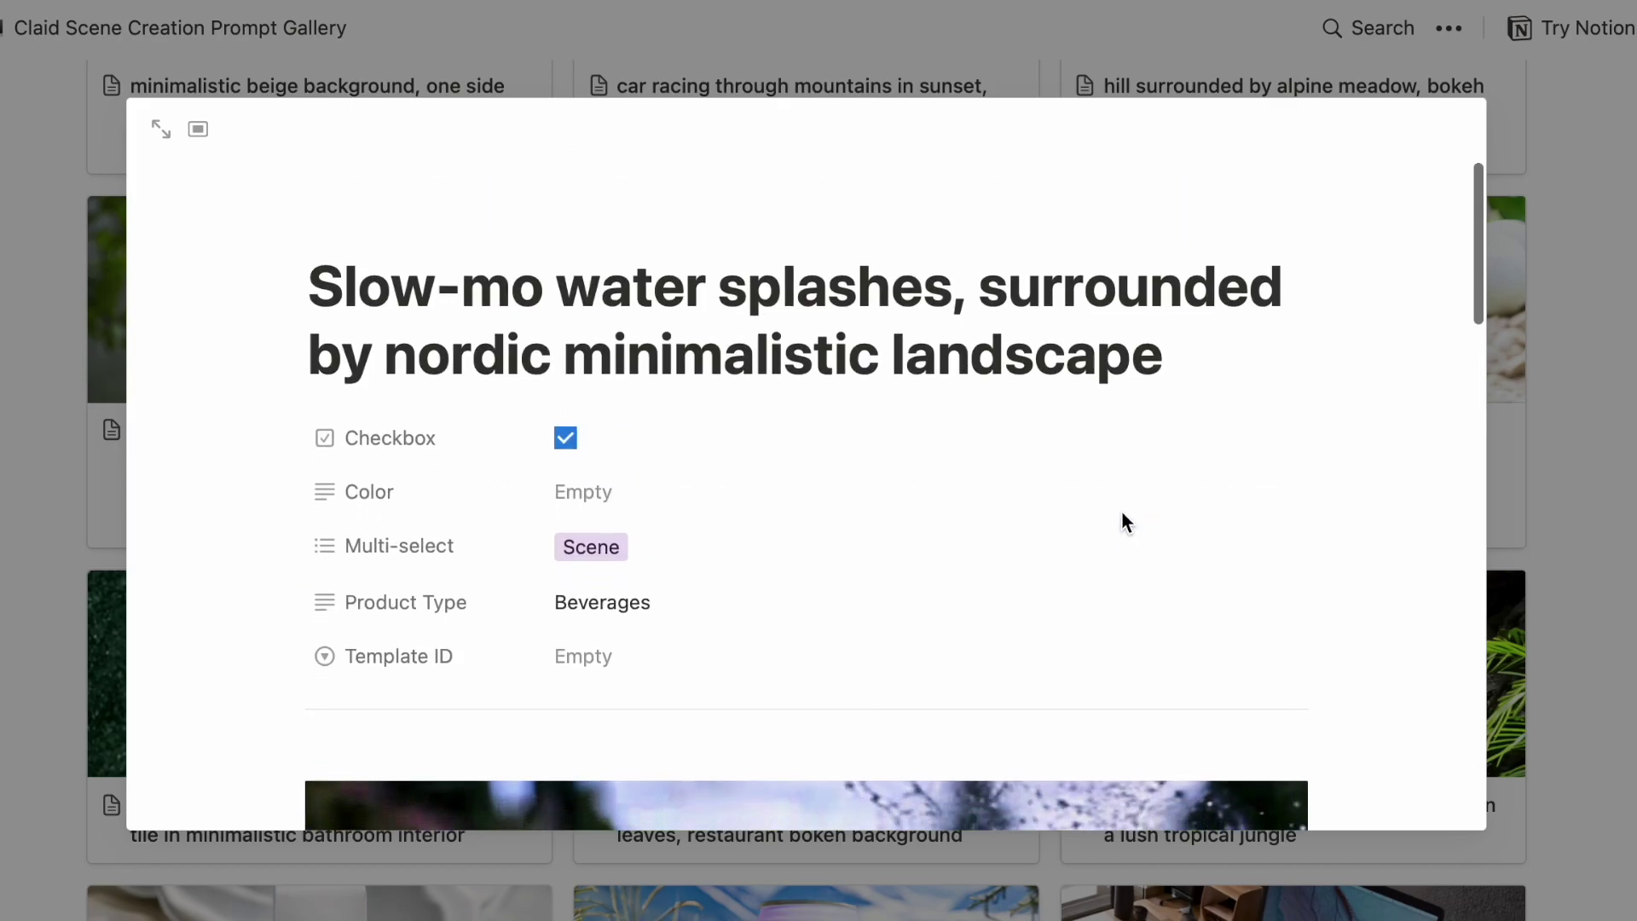
{"action": "scroll", "coordinate": [1142, 485], "scroll_direction": "down", "scroll_amount": 5}
{"action": "scroll", "coordinate": [1159, 461], "scroll_direction": "down", "scroll_amount": 10}
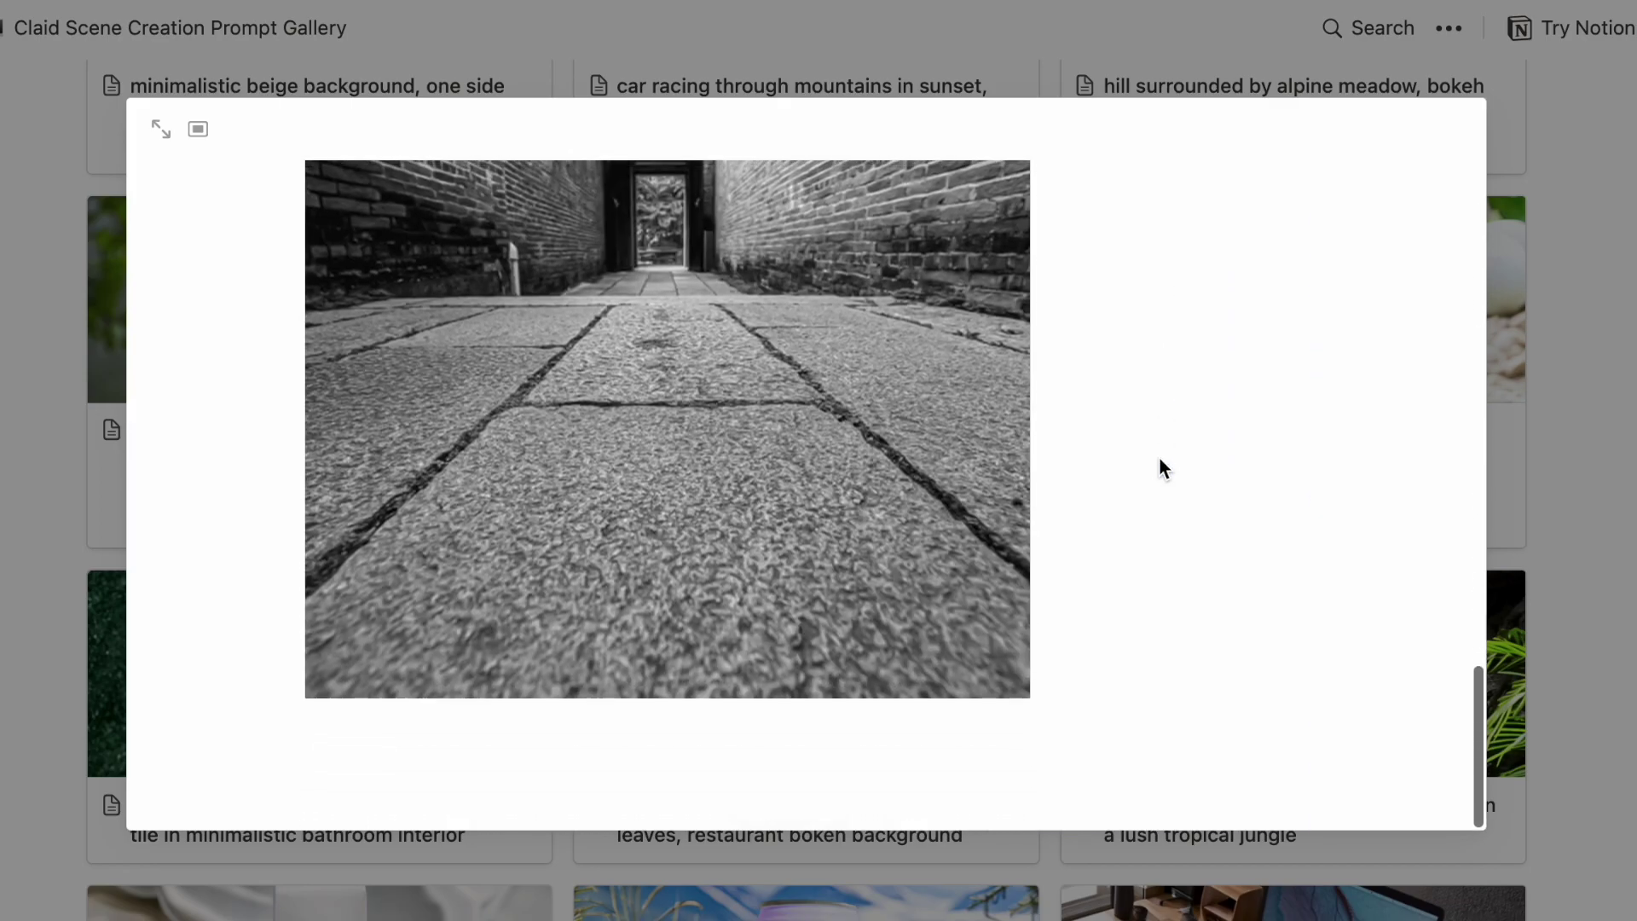
{"action": "scroll", "coordinate": [1159, 460], "scroll_direction": "up", "scroll_amount": 2}
{"action": "left_click", "coordinate": [1604, 322]}
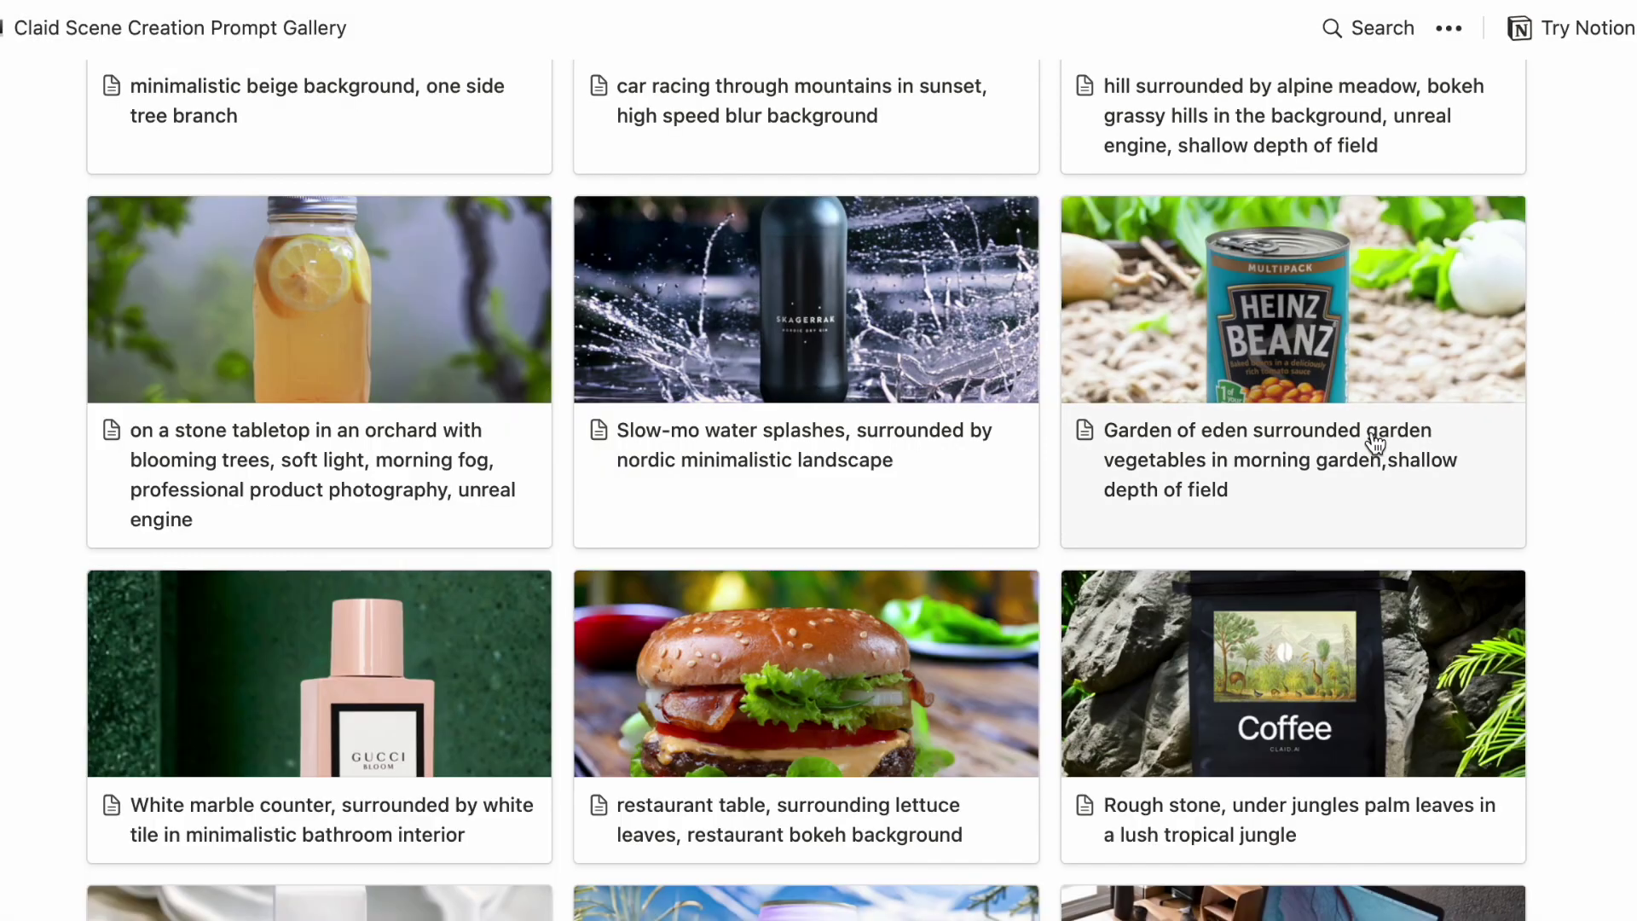
Reopen the water splashes entry, copy its full title as a prompt and close the entry
{"action": "left_click_drag", "start_coordinate": [969, 465], "coordinate": [937, 487]}
{"action": "left_click", "coordinate": [937, 487]}
{"action": "scroll", "coordinate": [963, 601], "scroll_direction": "down", "scroll_amount": 1}
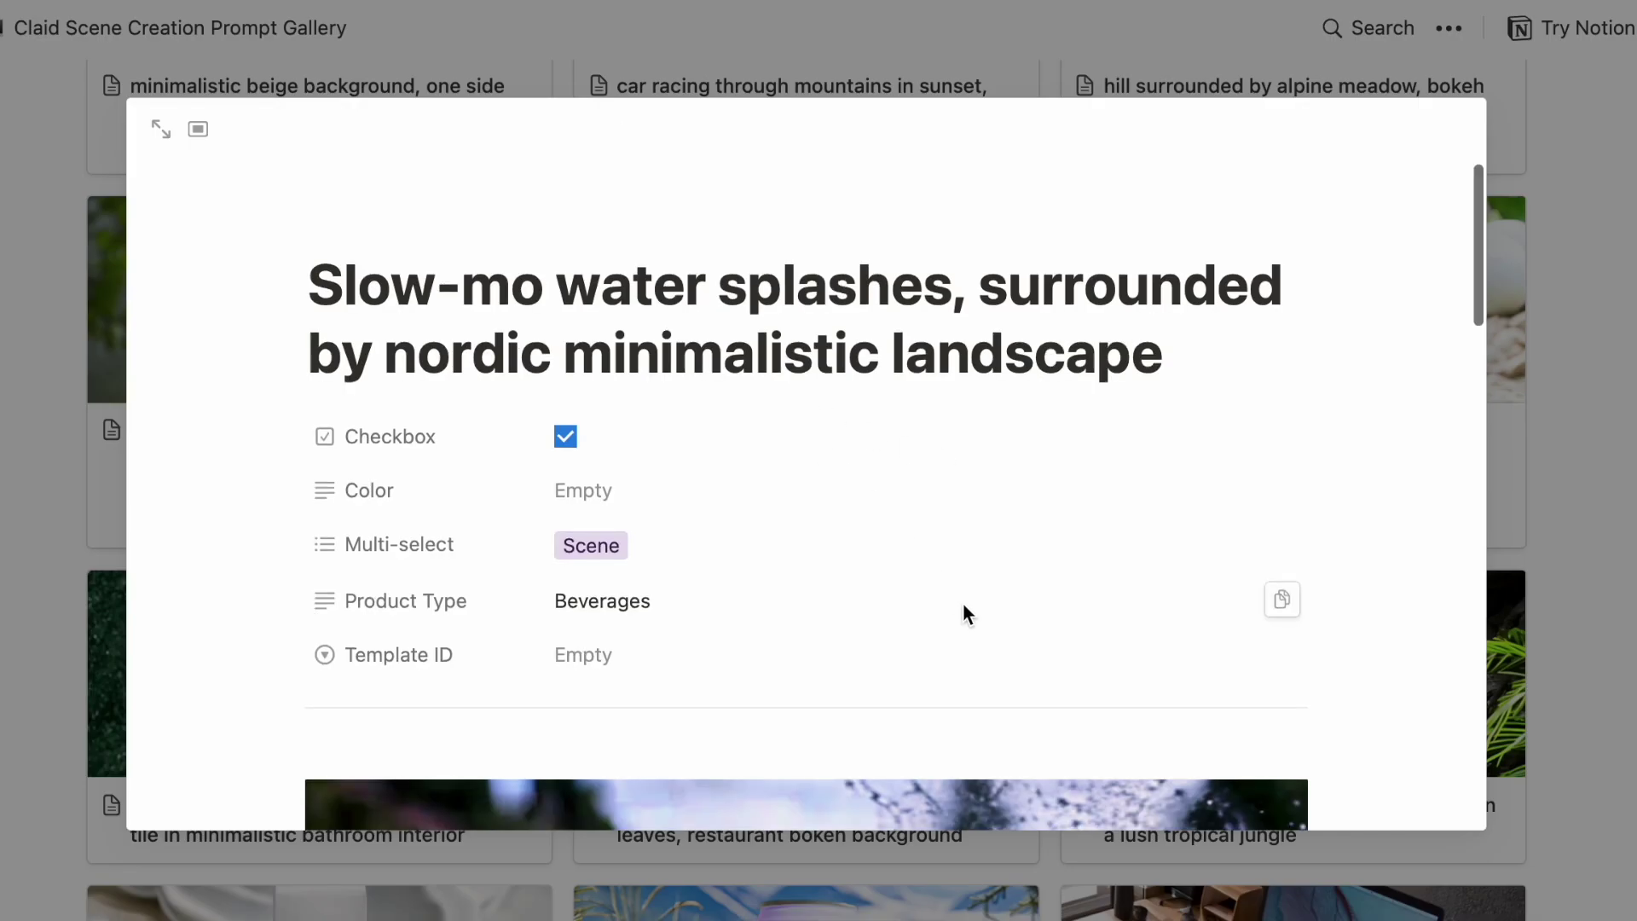
{"action": "left_click_drag", "start_coordinate": [1210, 349], "coordinate": [309, 270]}
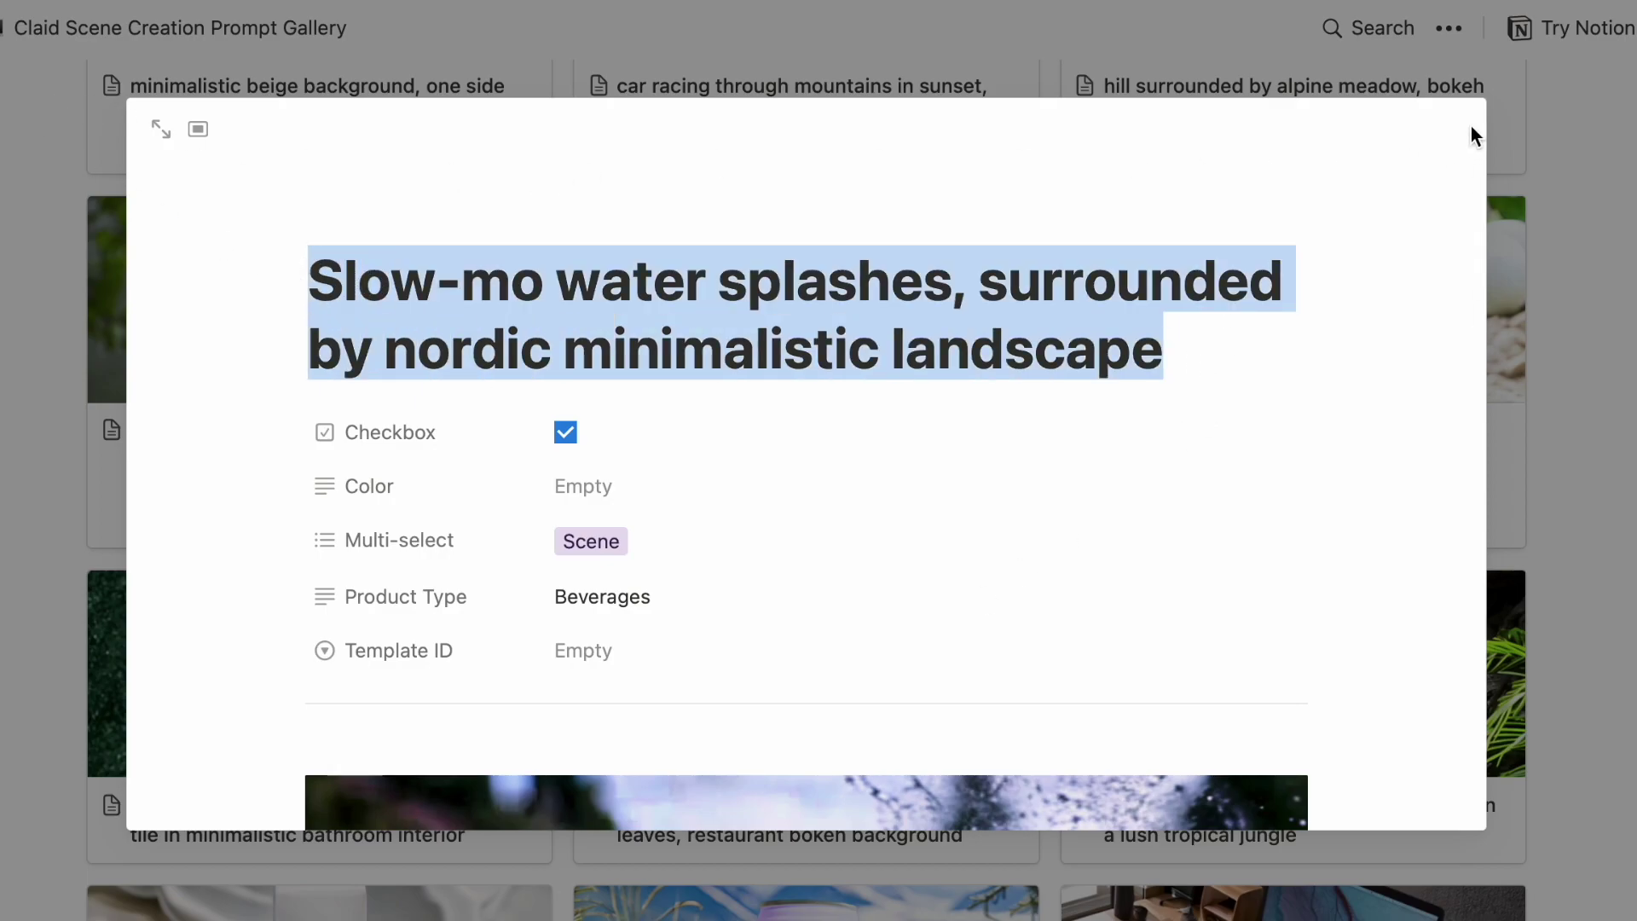
{"action": "left_click", "coordinate": [1568, 146]}
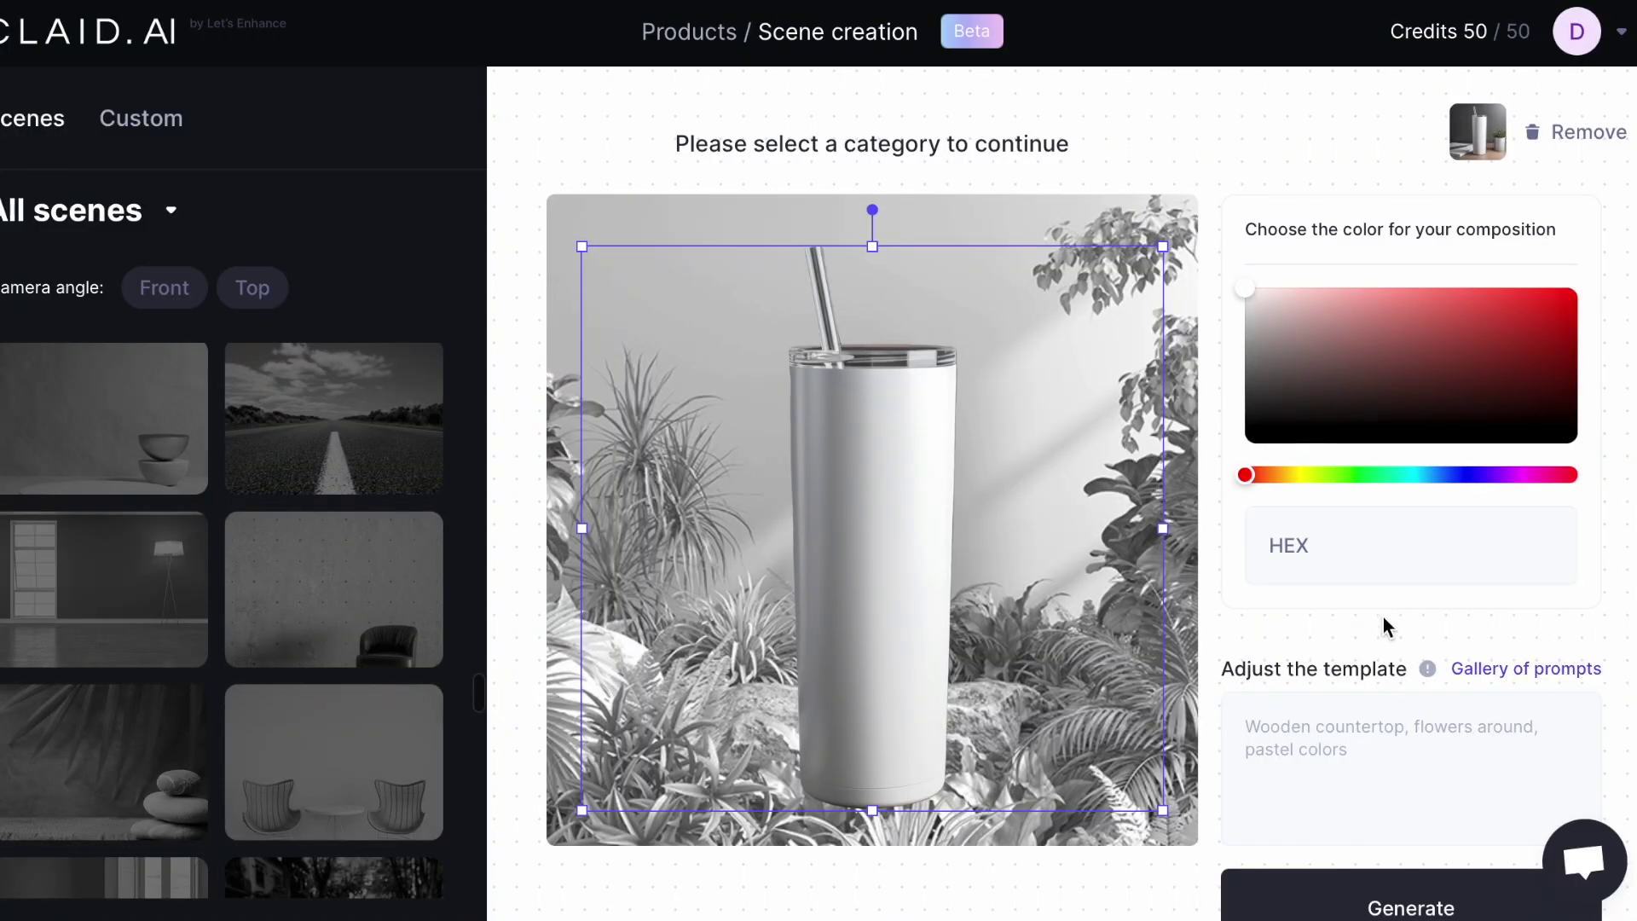
Paste "Slow-mo water splashes, surrounded by nordic minimalistic landscape" as the Claid template adjustment and generate the tumbler scenes
{"action": "left_click", "coordinate": [1407, 738]}
{"action": "key", "text": "ctrl+v"}
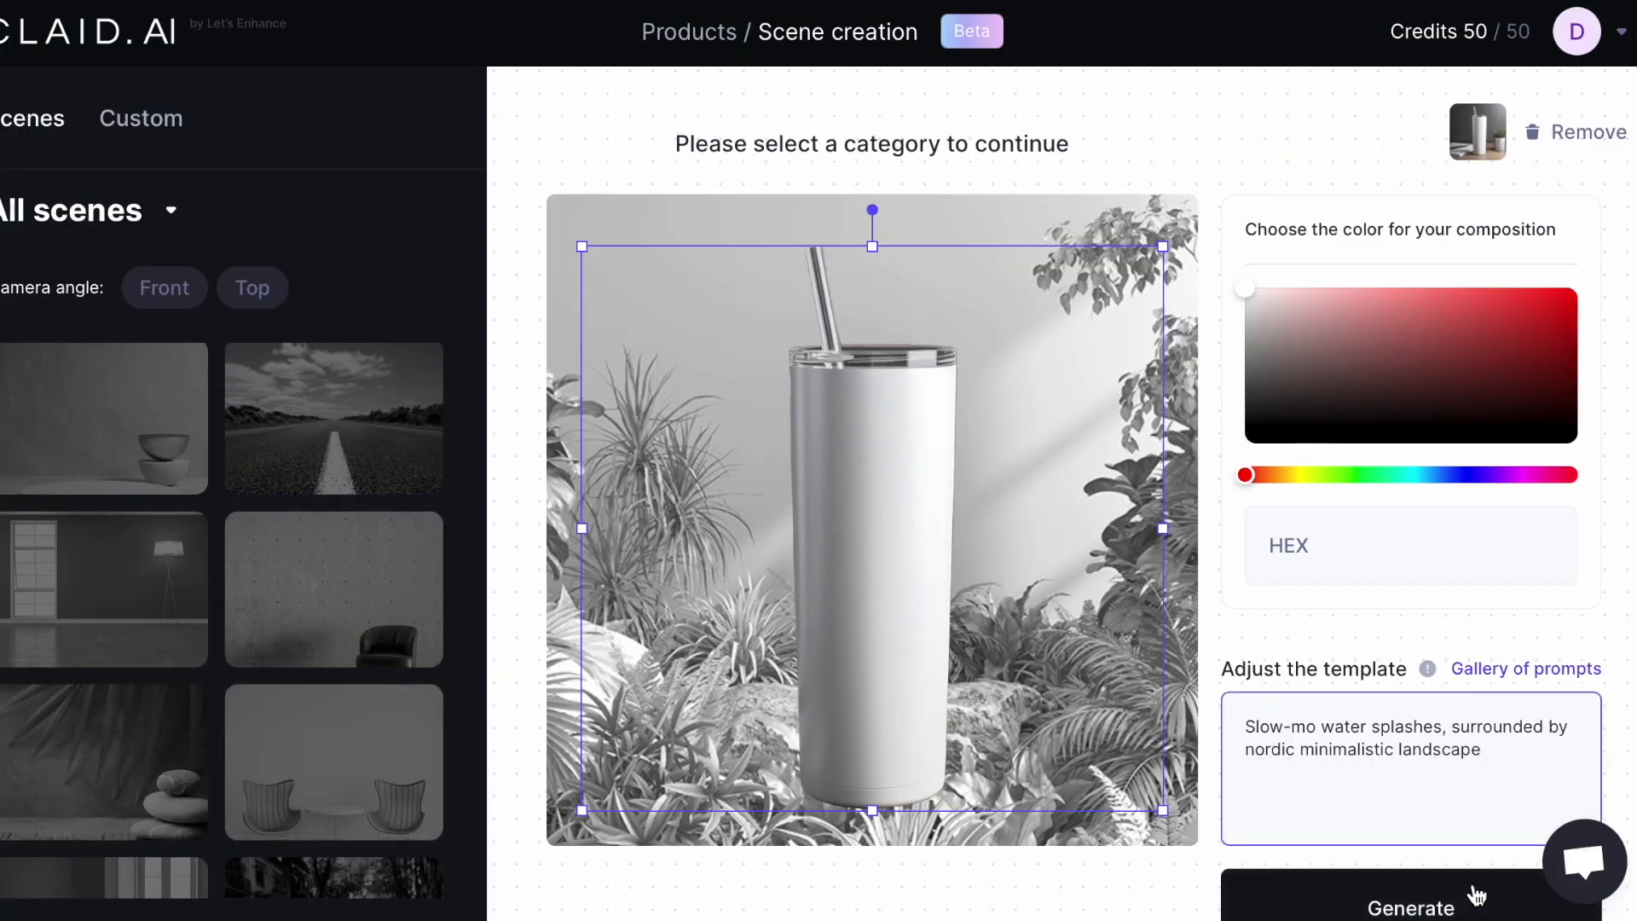
{"action": "left_click", "coordinate": [1433, 909]}
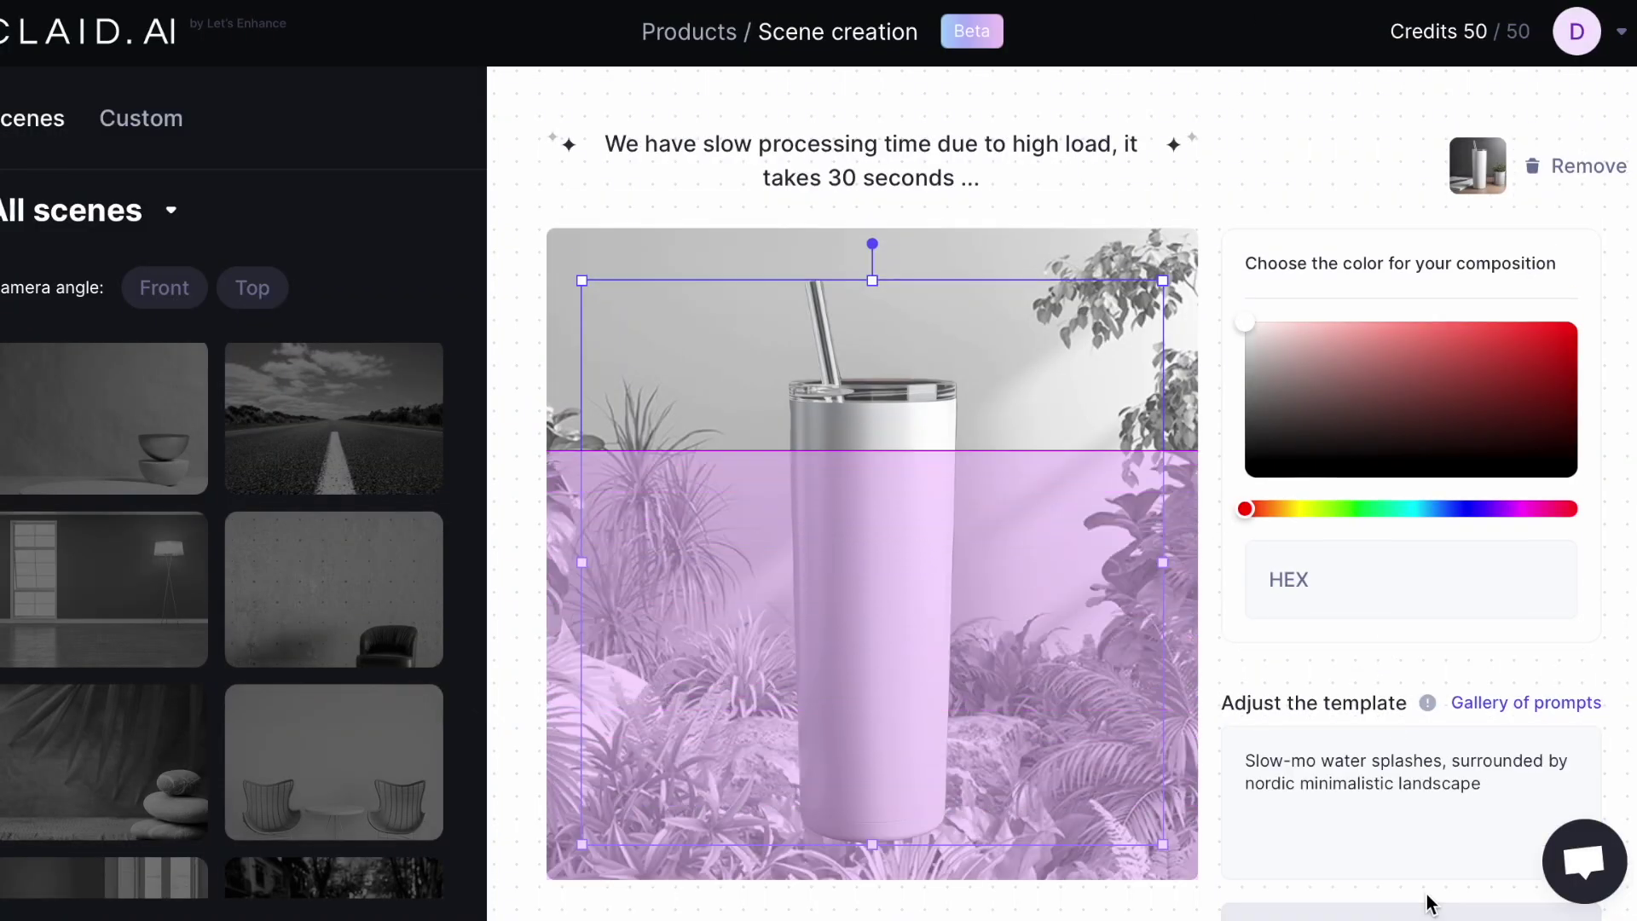
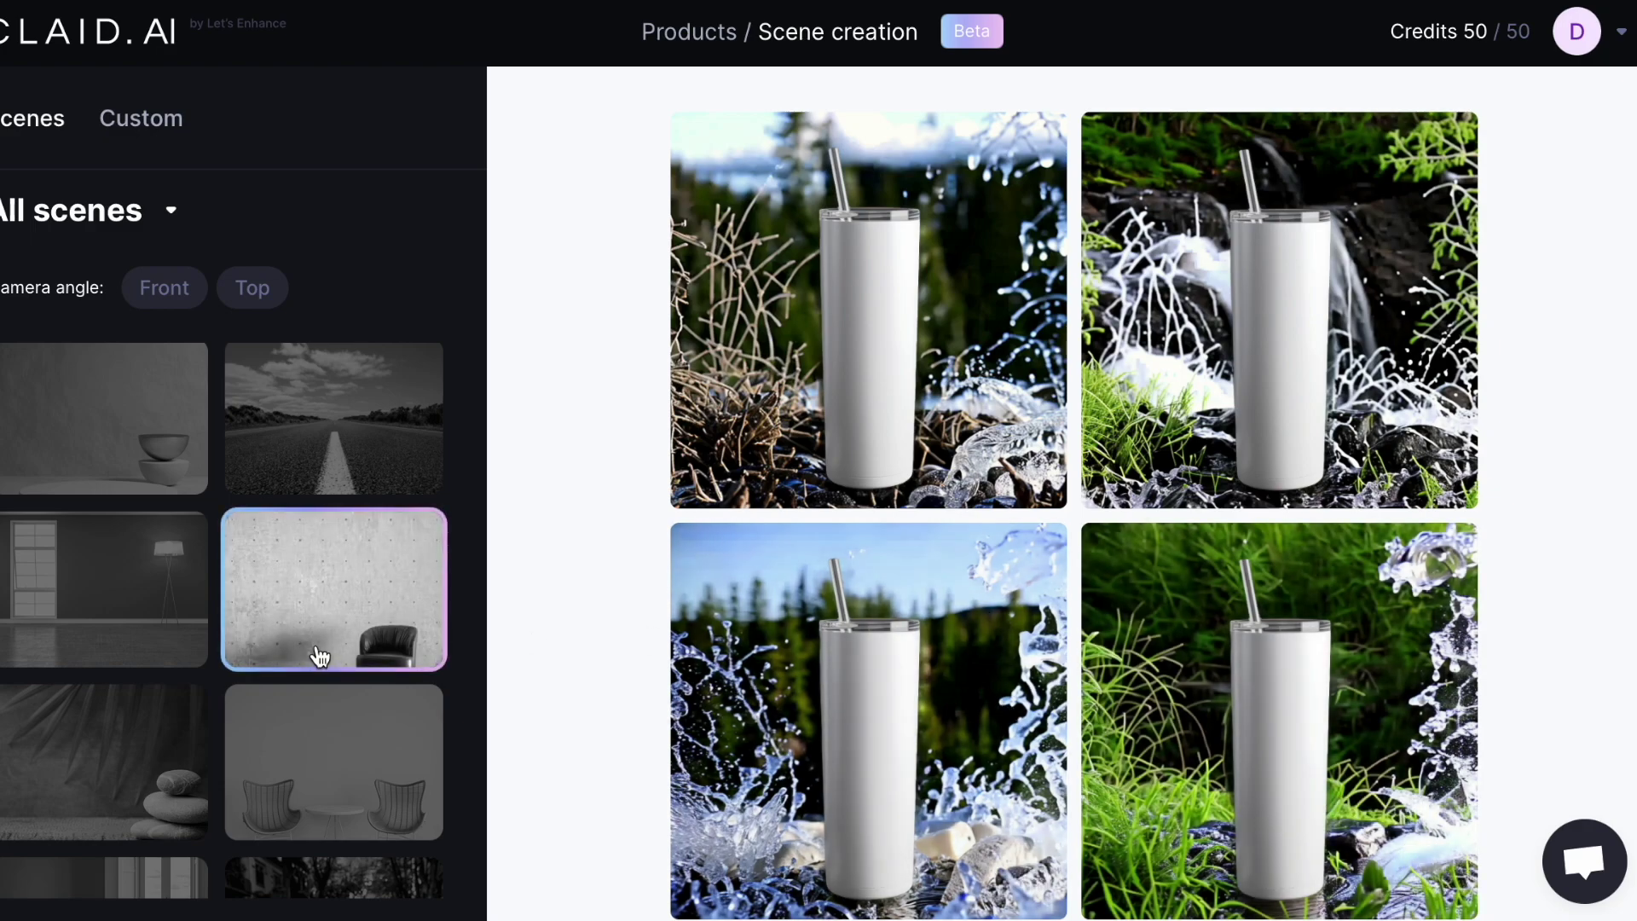
Review the four generated tumbler images with water splash backgrounds
{"action": "scroll", "coordinate": [322, 654], "scroll_direction": "down", "scroll_amount": 2}
{"action": "scroll", "coordinate": [320, 657], "scroll_direction": "down", "scroll_amount": 5}
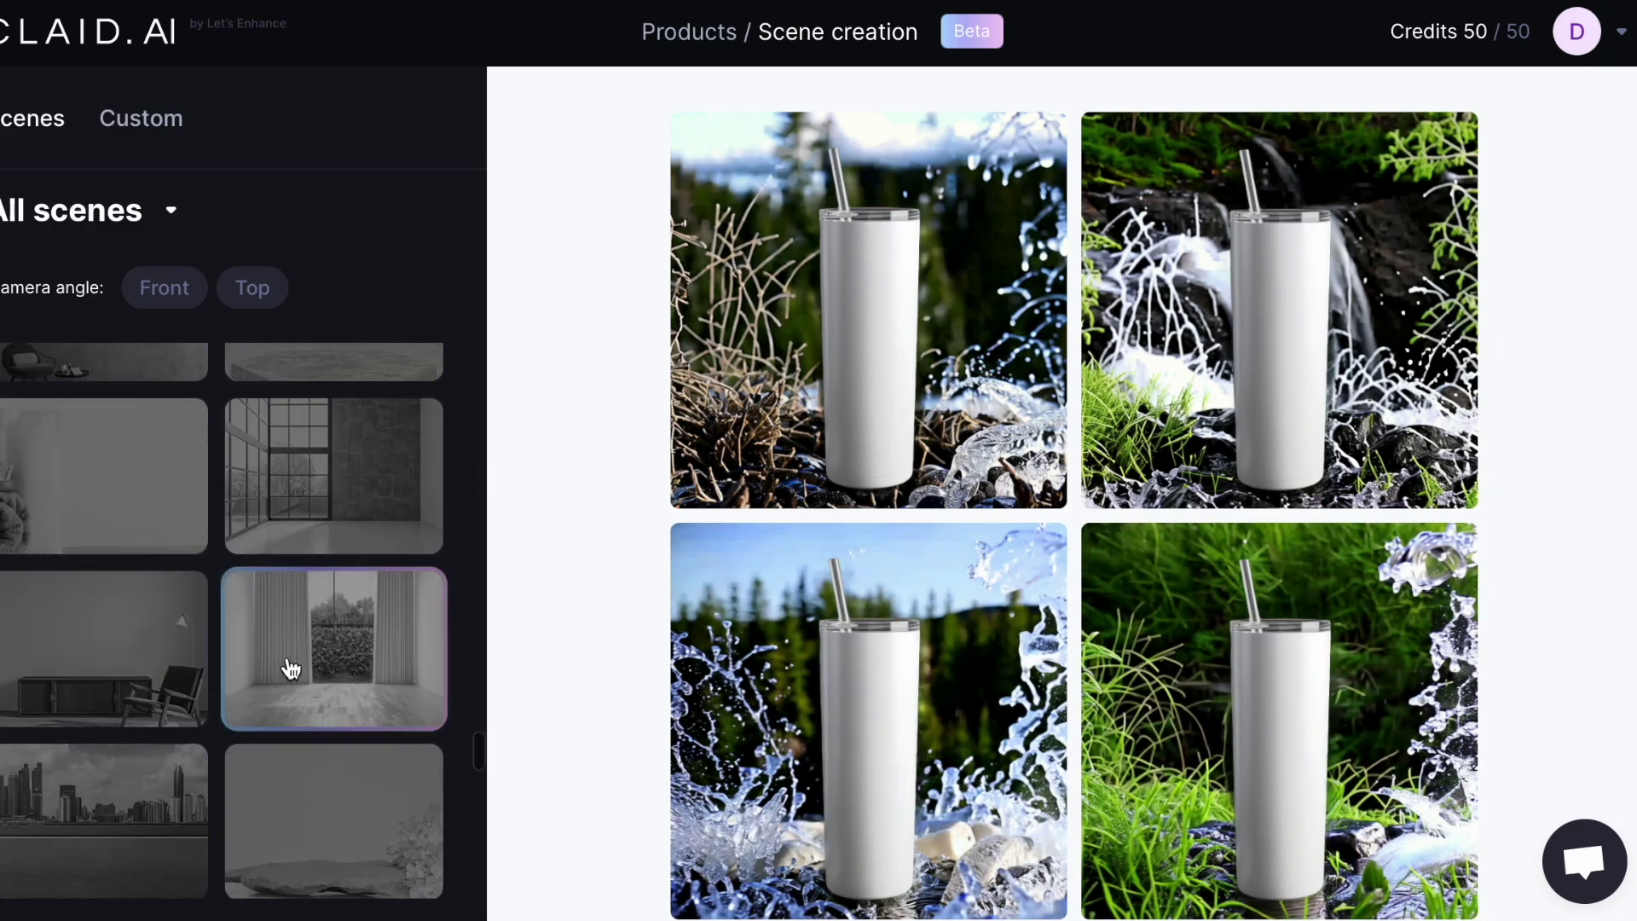
{"action": "scroll", "coordinate": [1134, 697], "scroll_direction": "down", "scroll_amount": 1}
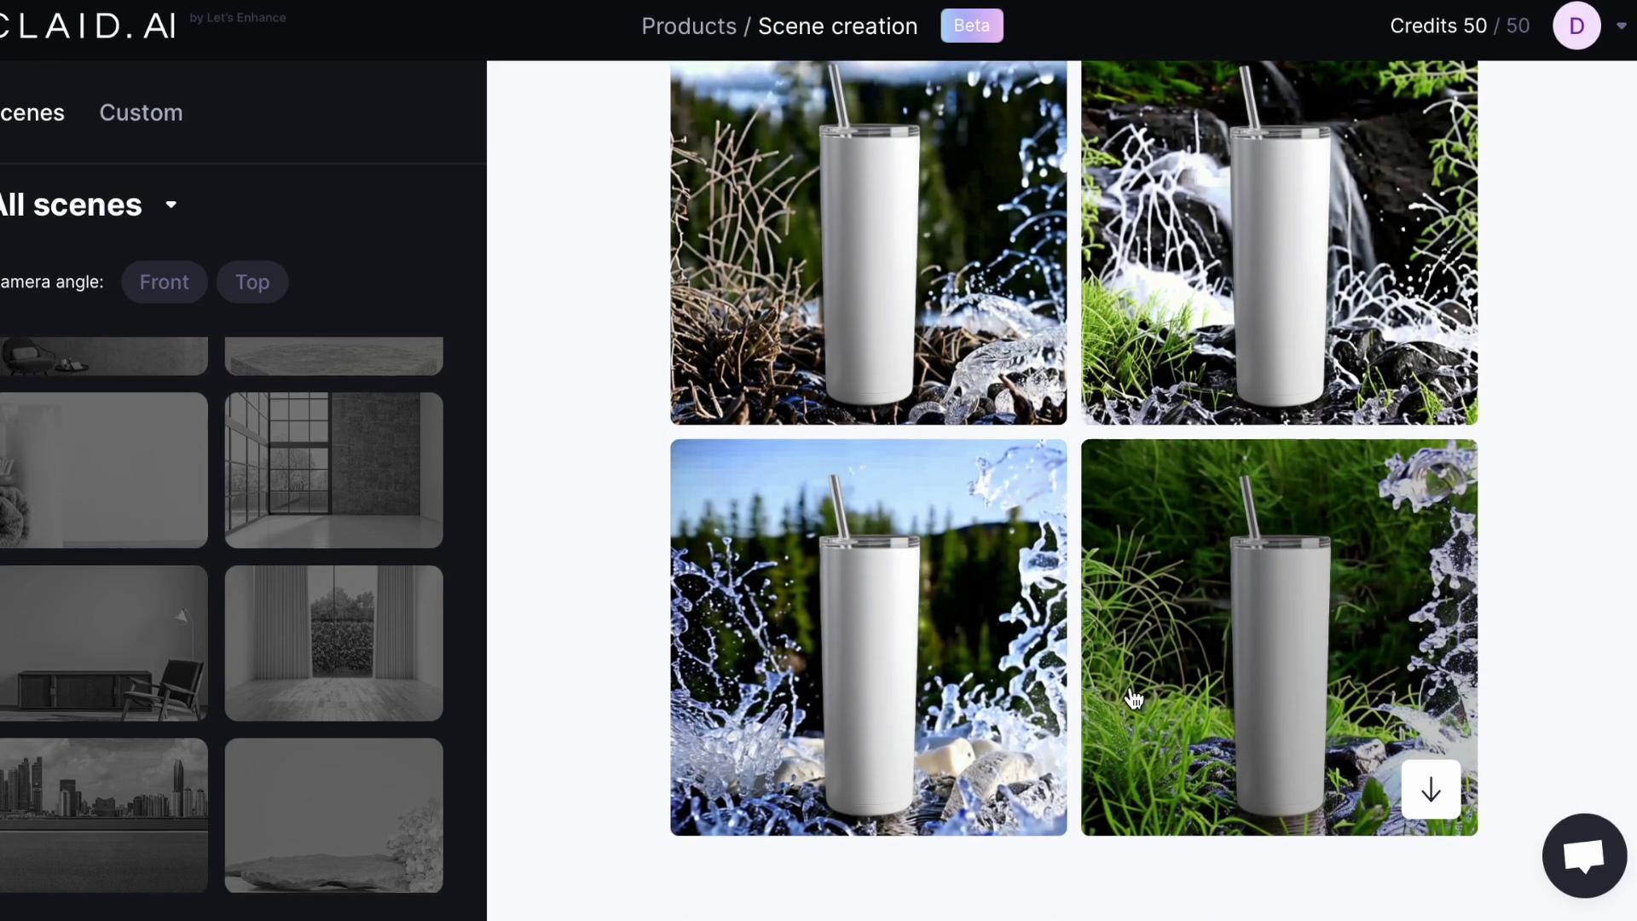
{"action": "scroll", "coordinate": [1231, 635], "scroll_direction": "up", "scroll_amount": 2}
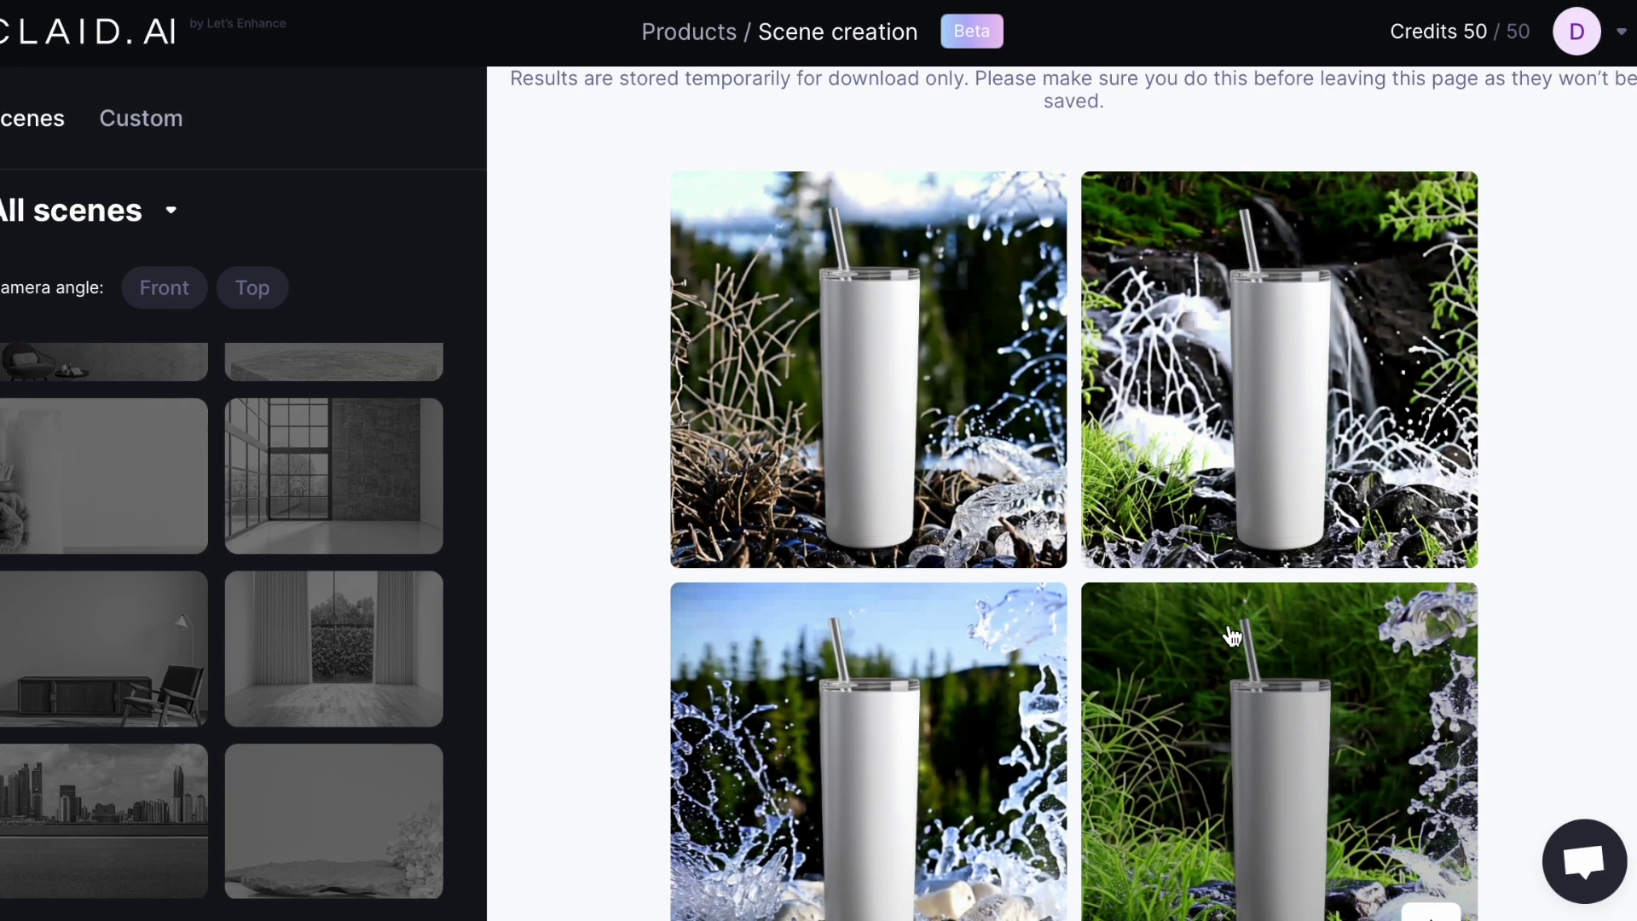
{"action": "mouse_move", "coordinate": [908, 484]}
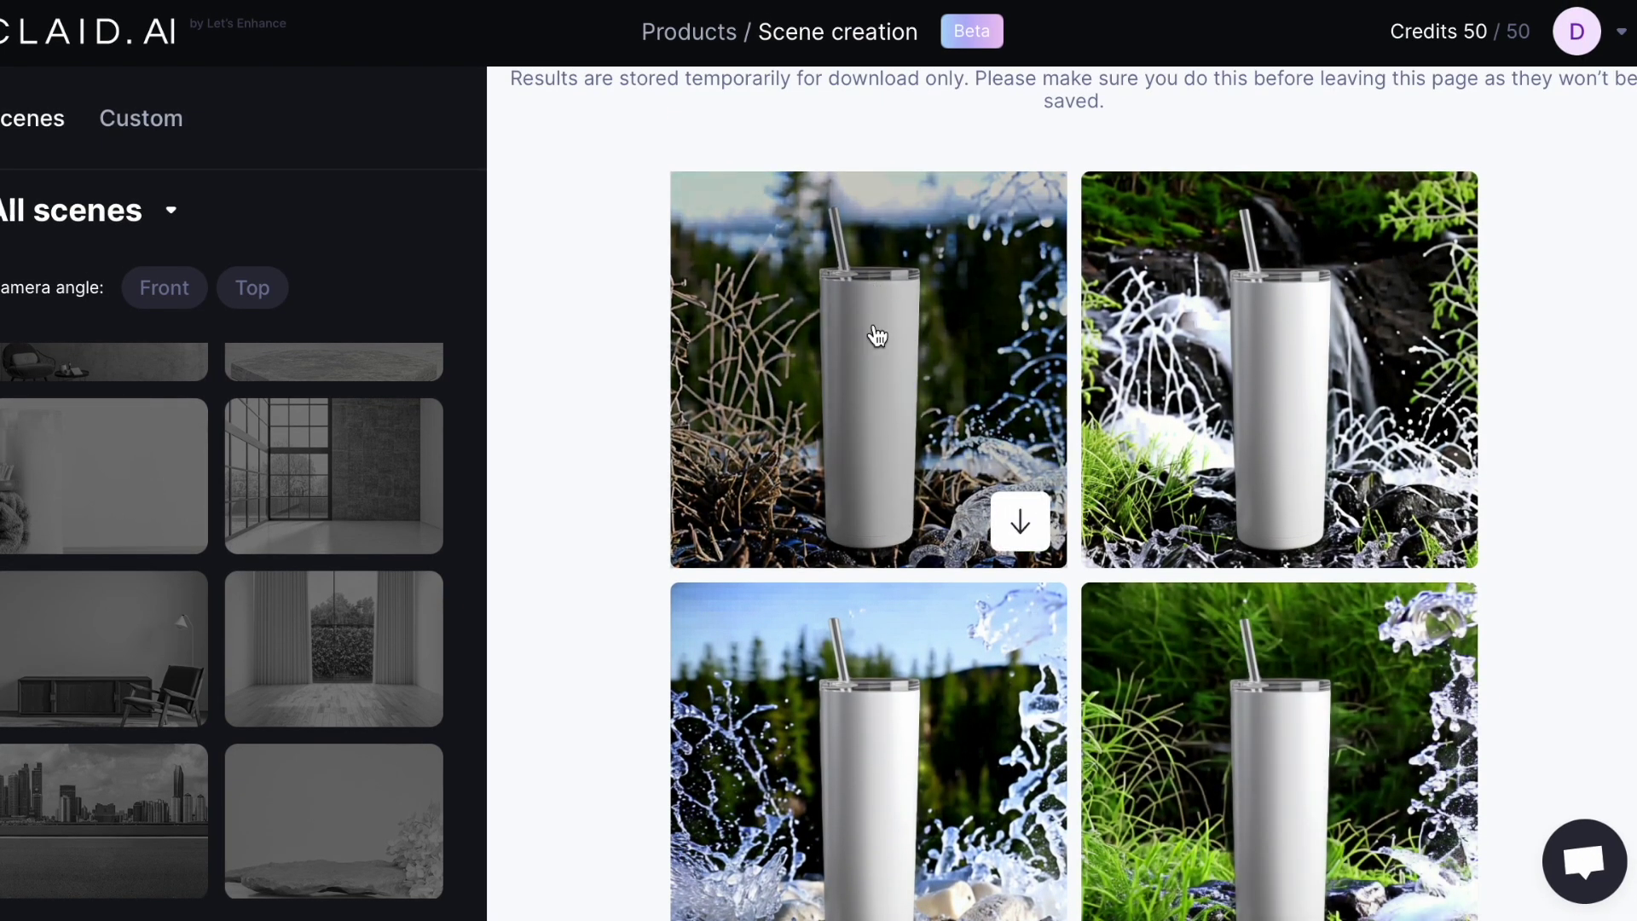
{"action": "scroll", "coordinate": [1226, 616], "scroll_direction": "down", "scroll_amount": 2}
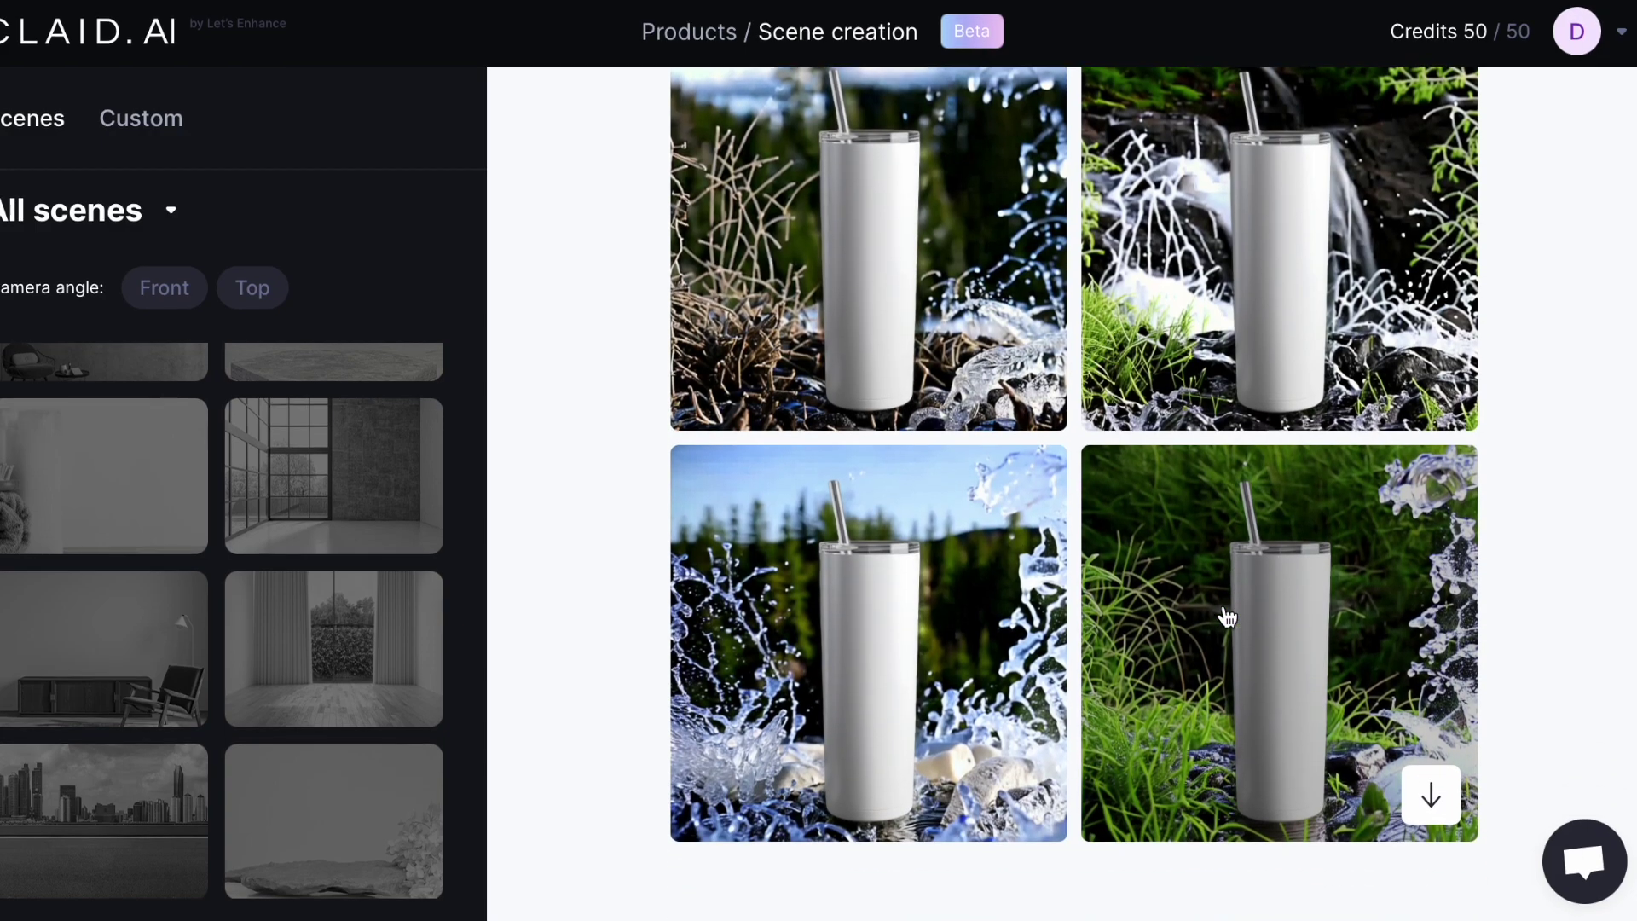
{"action": "mouse_move", "coordinate": [997, 475]}
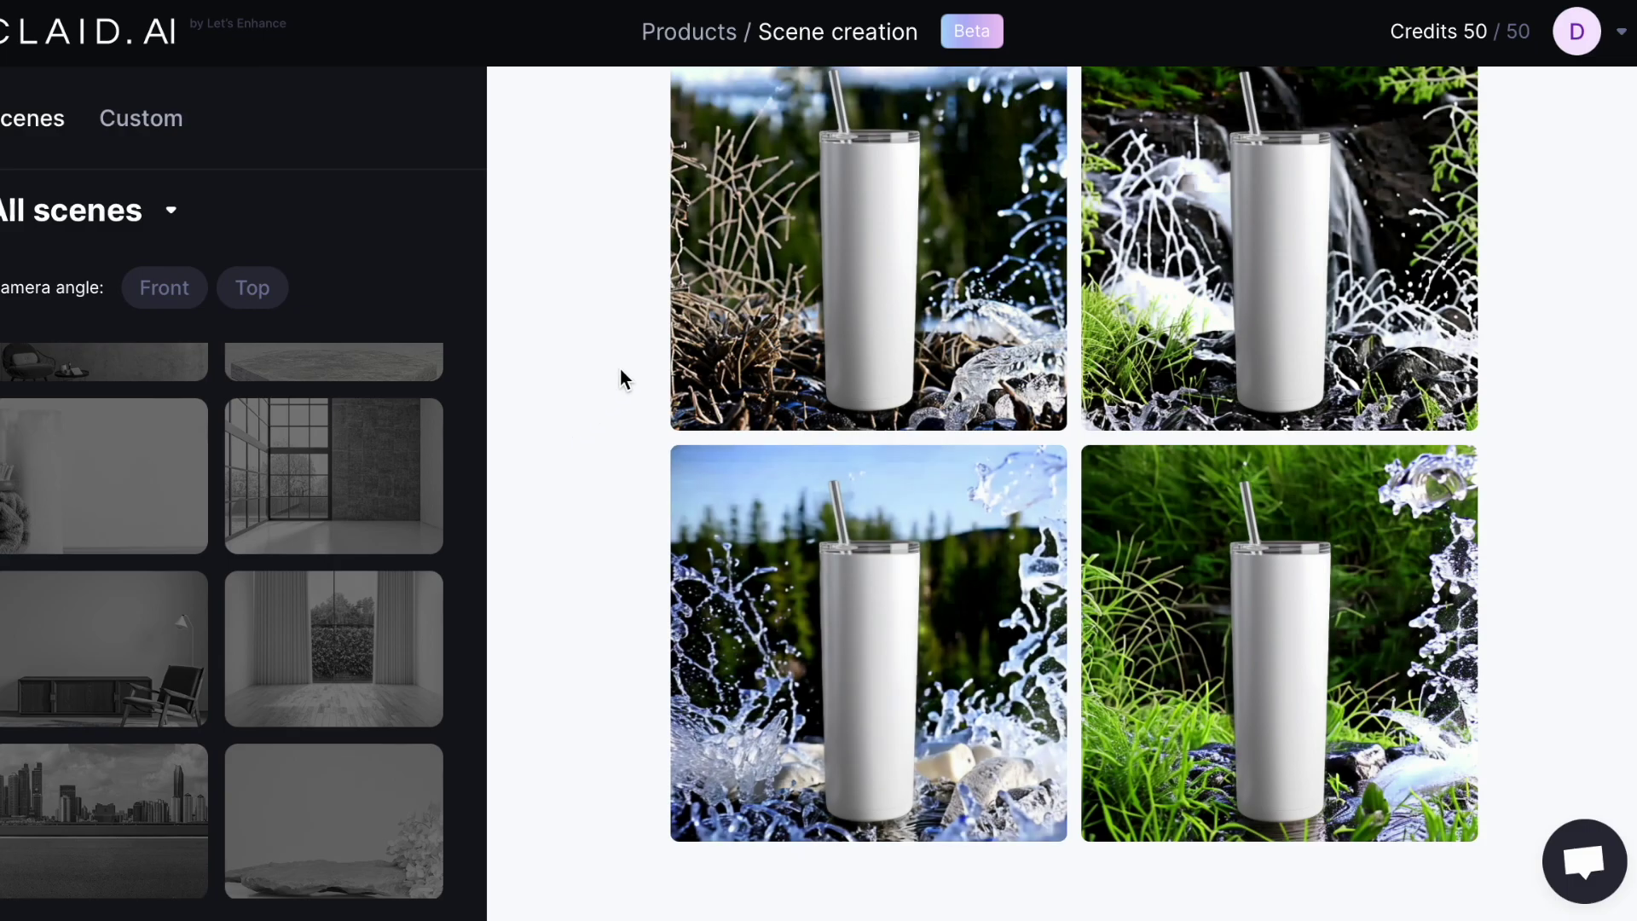
{"action": "scroll", "coordinate": [620, 376], "scroll_direction": "up", "scroll_amount": 10}
{"action": "scroll", "coordinate": [620, 376], "scroll_direction": "down", "scroll_amount": 10}
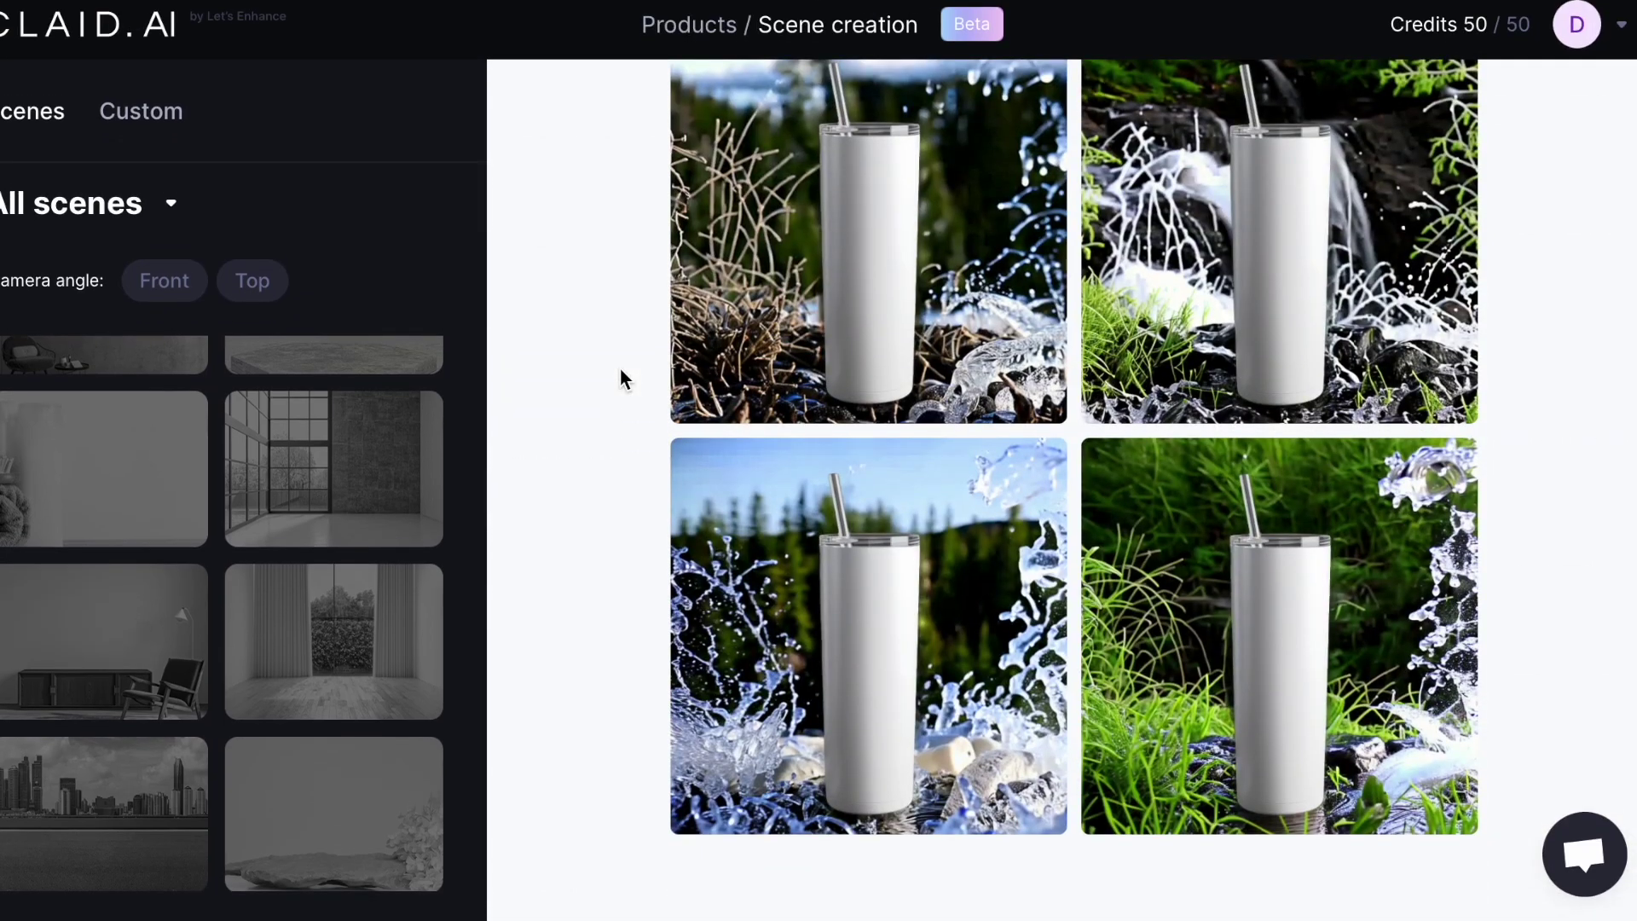
{"action": "mouse_move", "coordinate": [746, 411]}
{"action": "scroll", "coordinate": [746, 411], "scroll_direction": "up", "scroll_amount": 1}
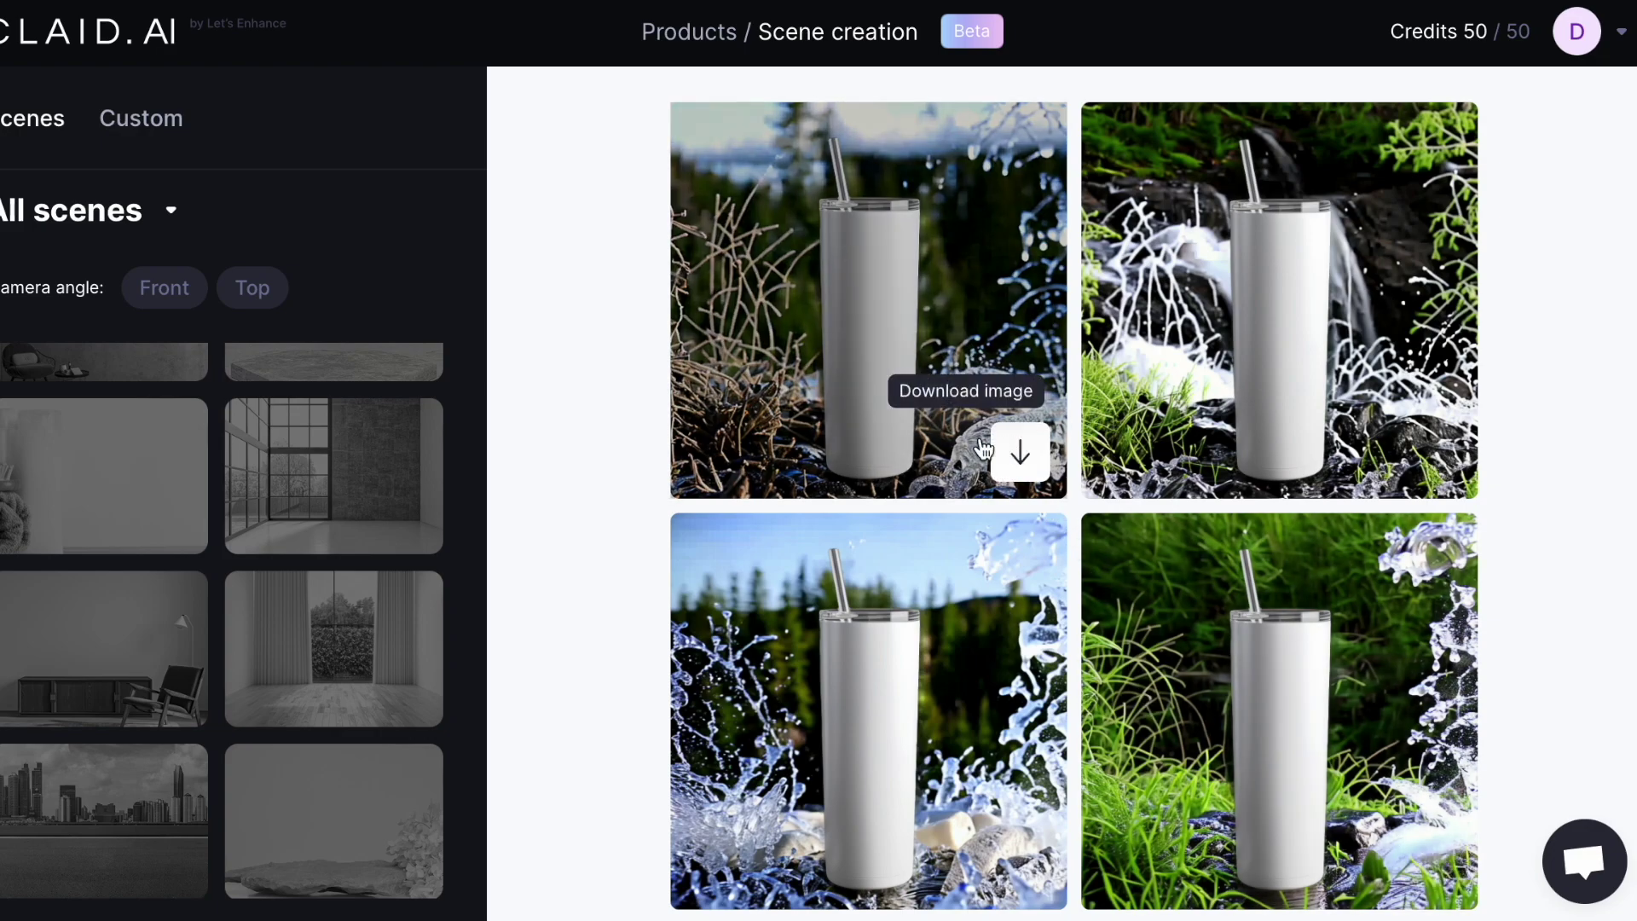
Return to the Claid home page and start a new scene creation in Custom mode
{"action": "left_click", "coordinate": [90, 46]}
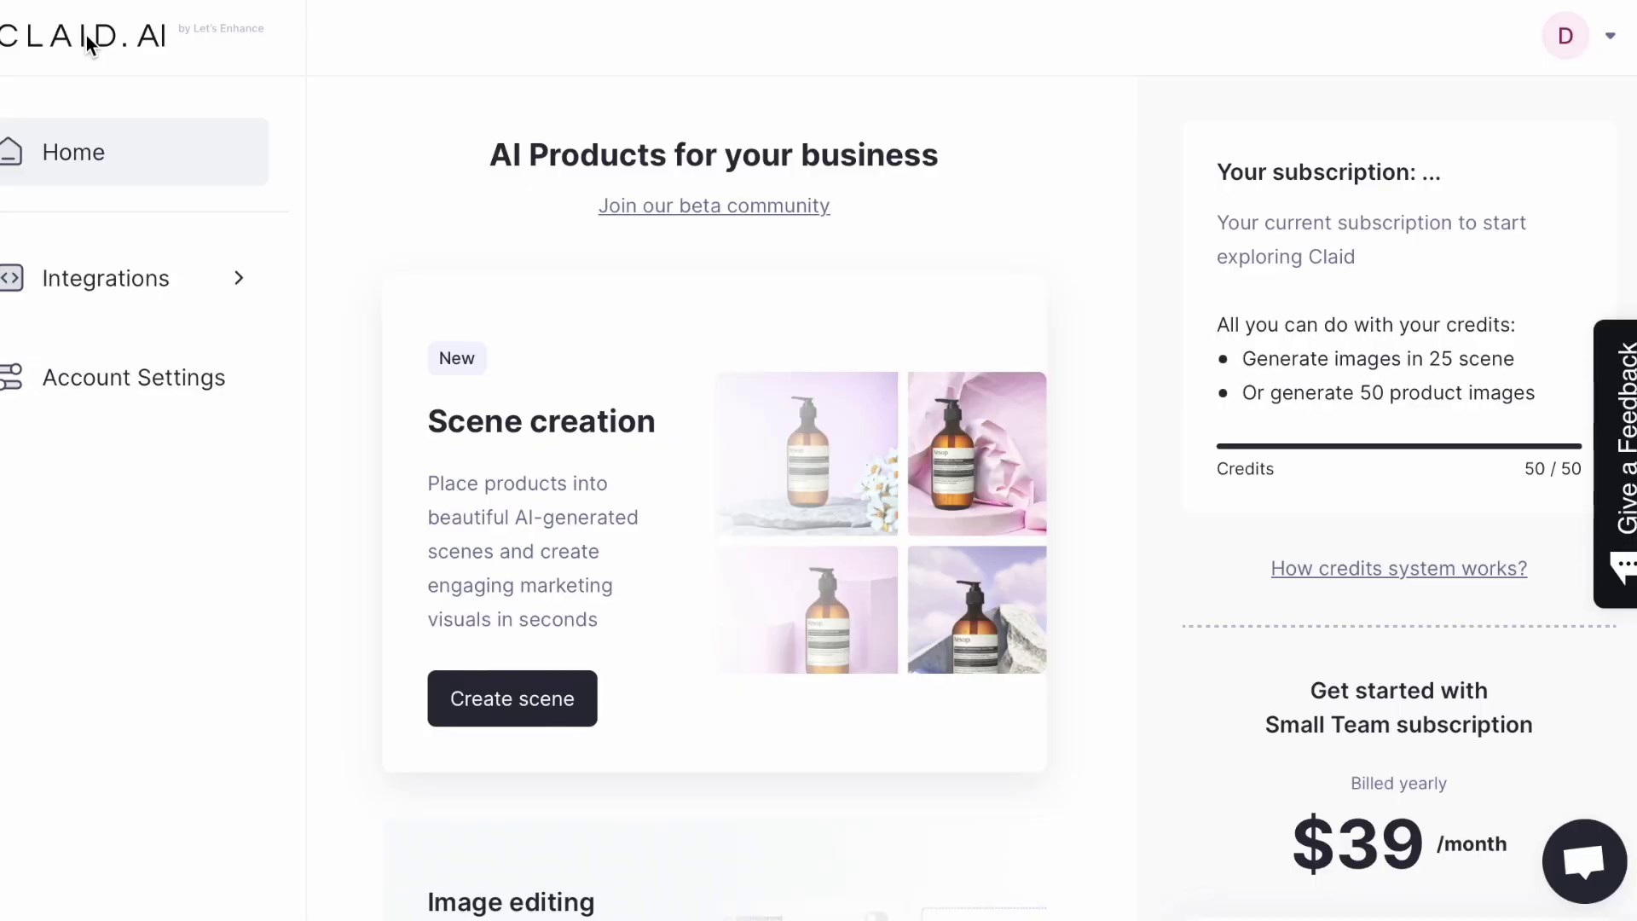
{"action": "scroll", "coordinate": [311, 234], "scroll_direction": "down", "scroll_amount": 3}
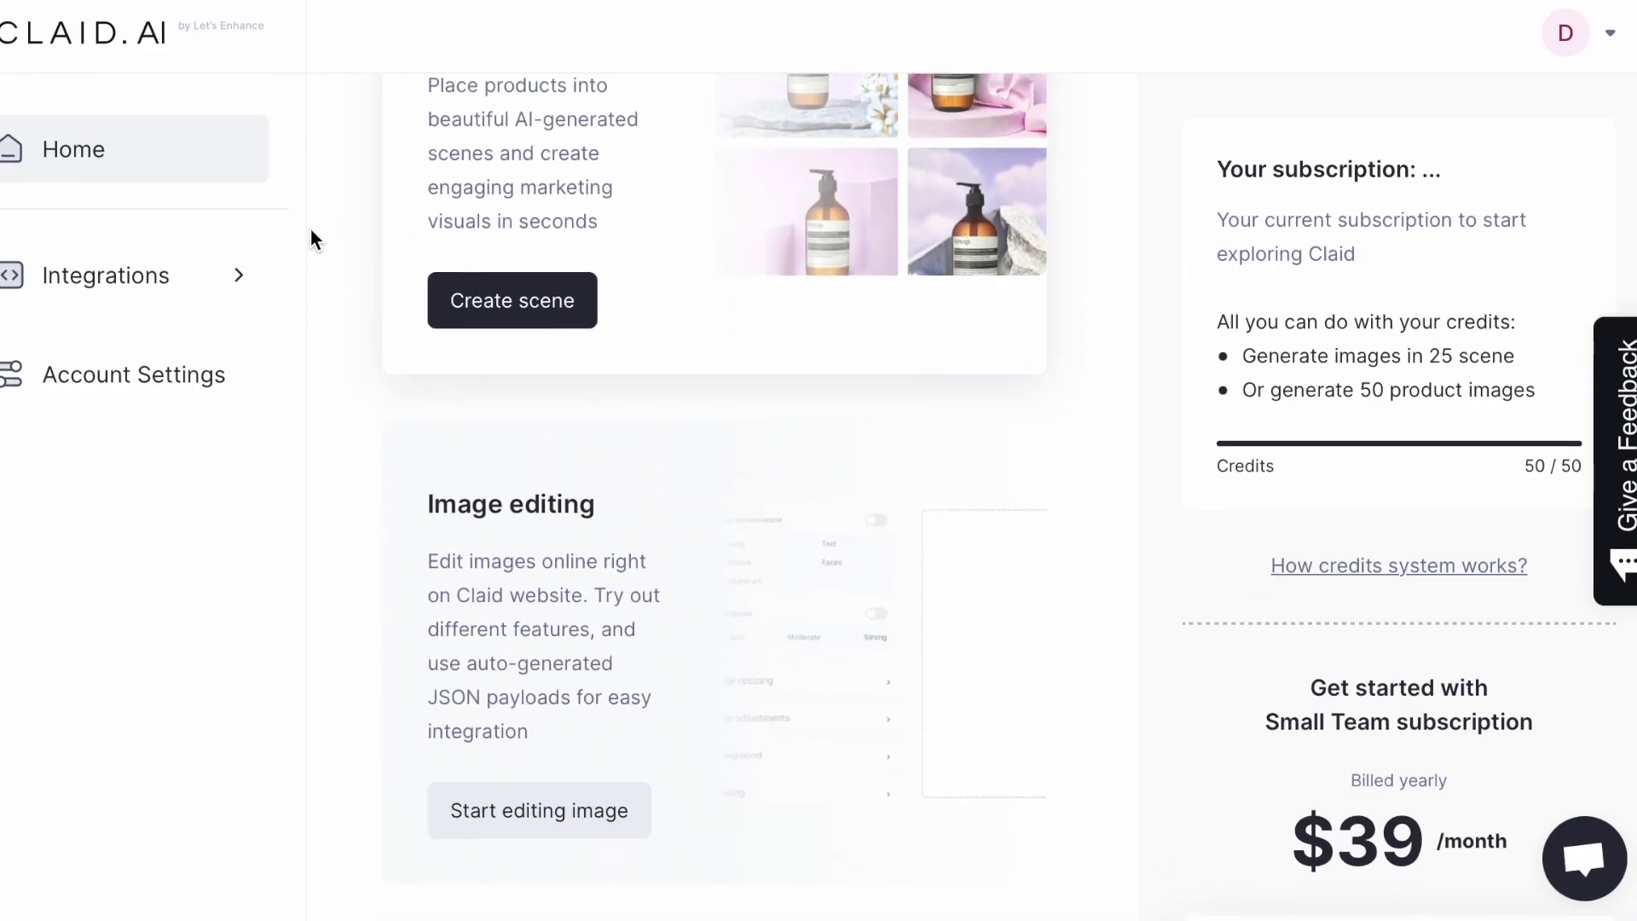
{"action": "left_click", "coordinate": [504, 404]}
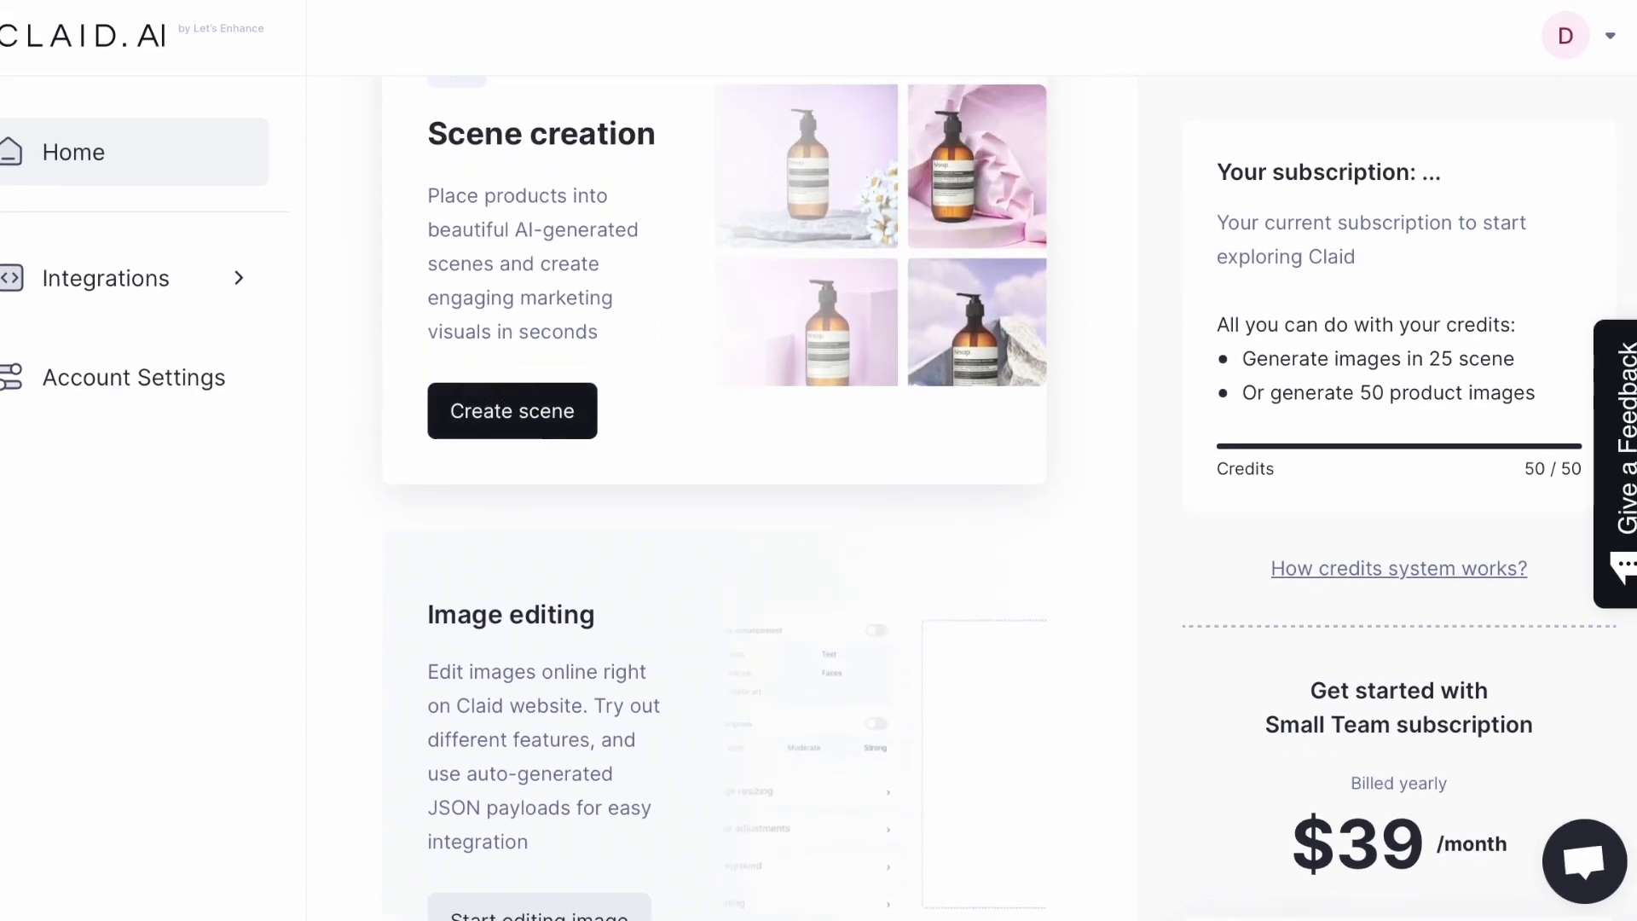
{"action": "left_click", "coordinate": [164, 119]}
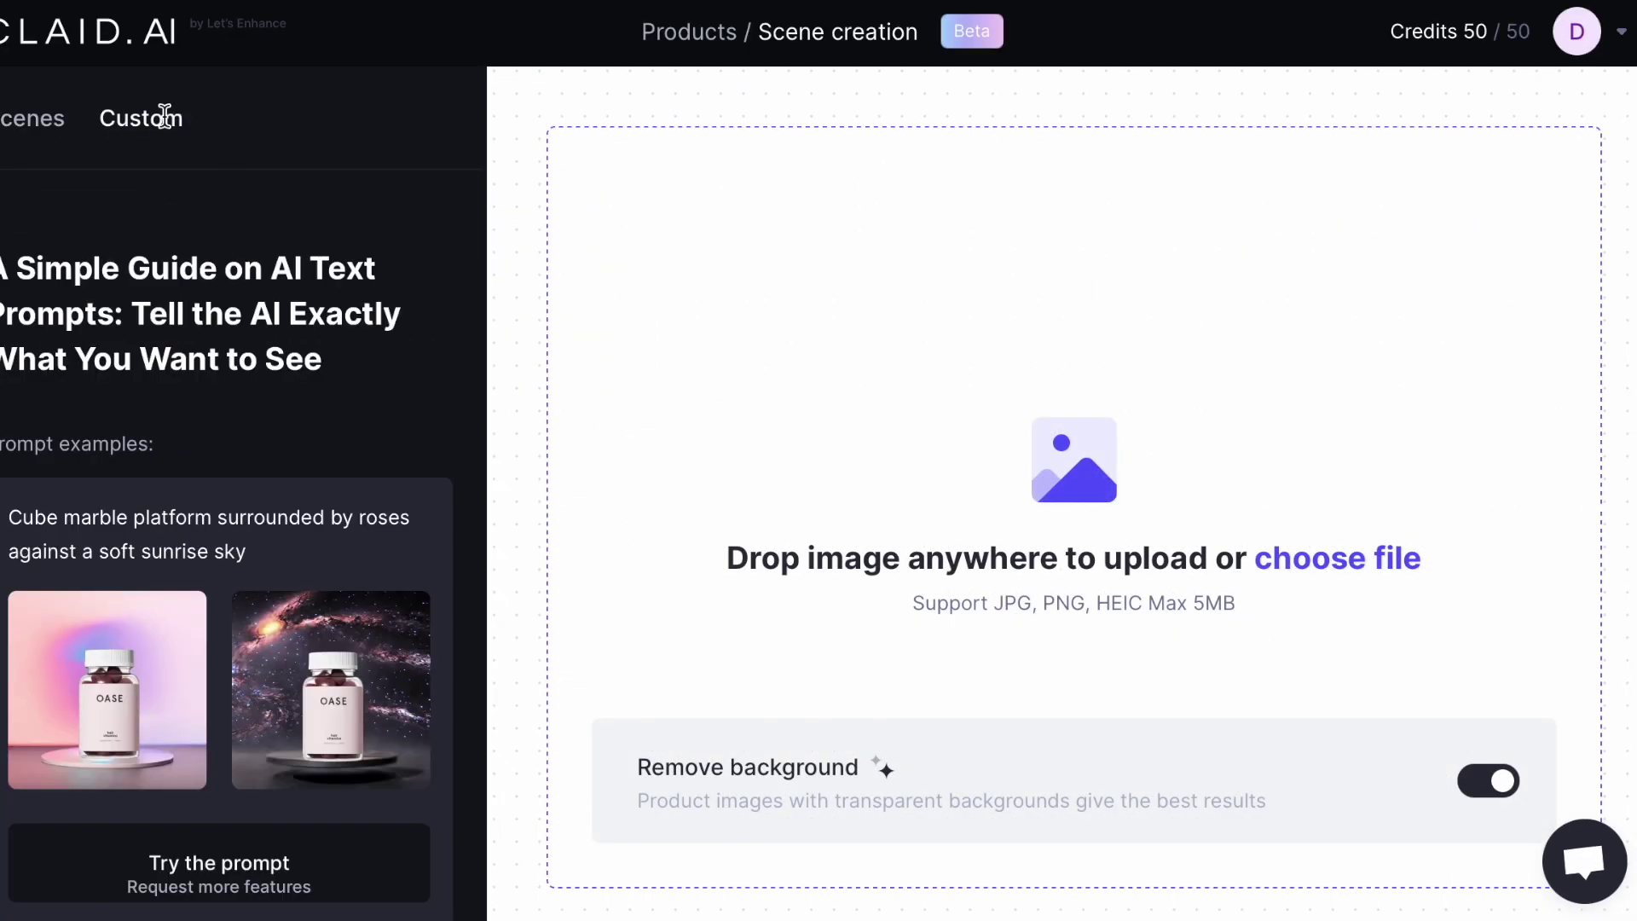
Upload the blank white tumbler image from Finder's Desktop folder to the custom scene canvas
{"action": "scroll", "coordinate": [335, 315], "scroll_direction": "down", "scroll_amount": 1}
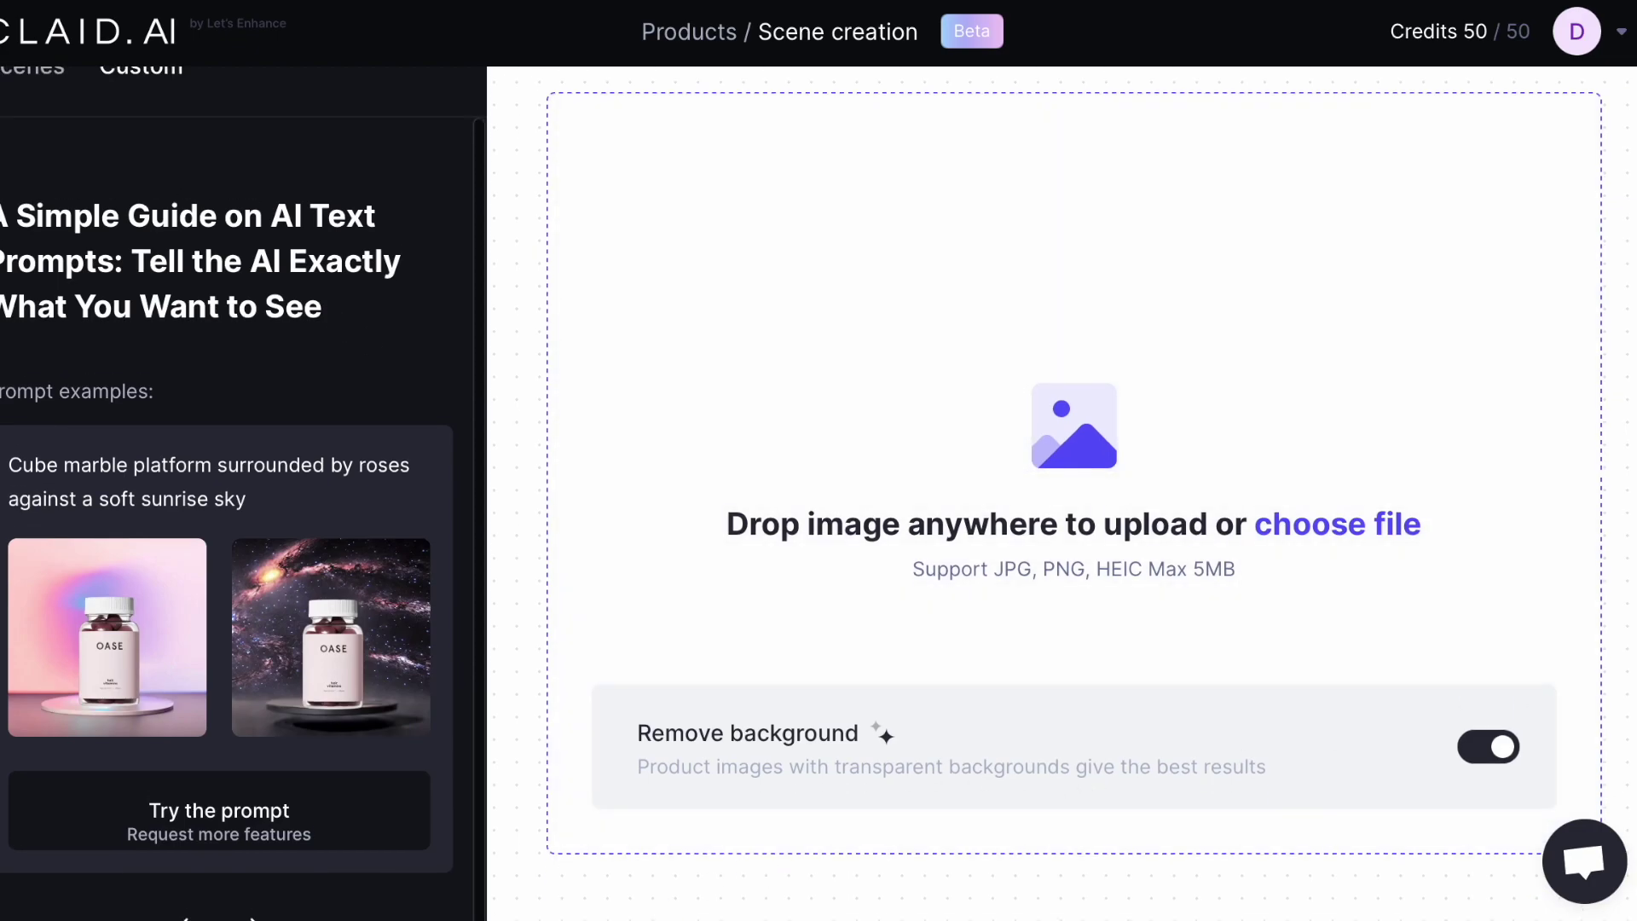
{"action": "scroll", "coordinate": [1157, 442], "scroll_direction": "down", "scroll_amount": 3}
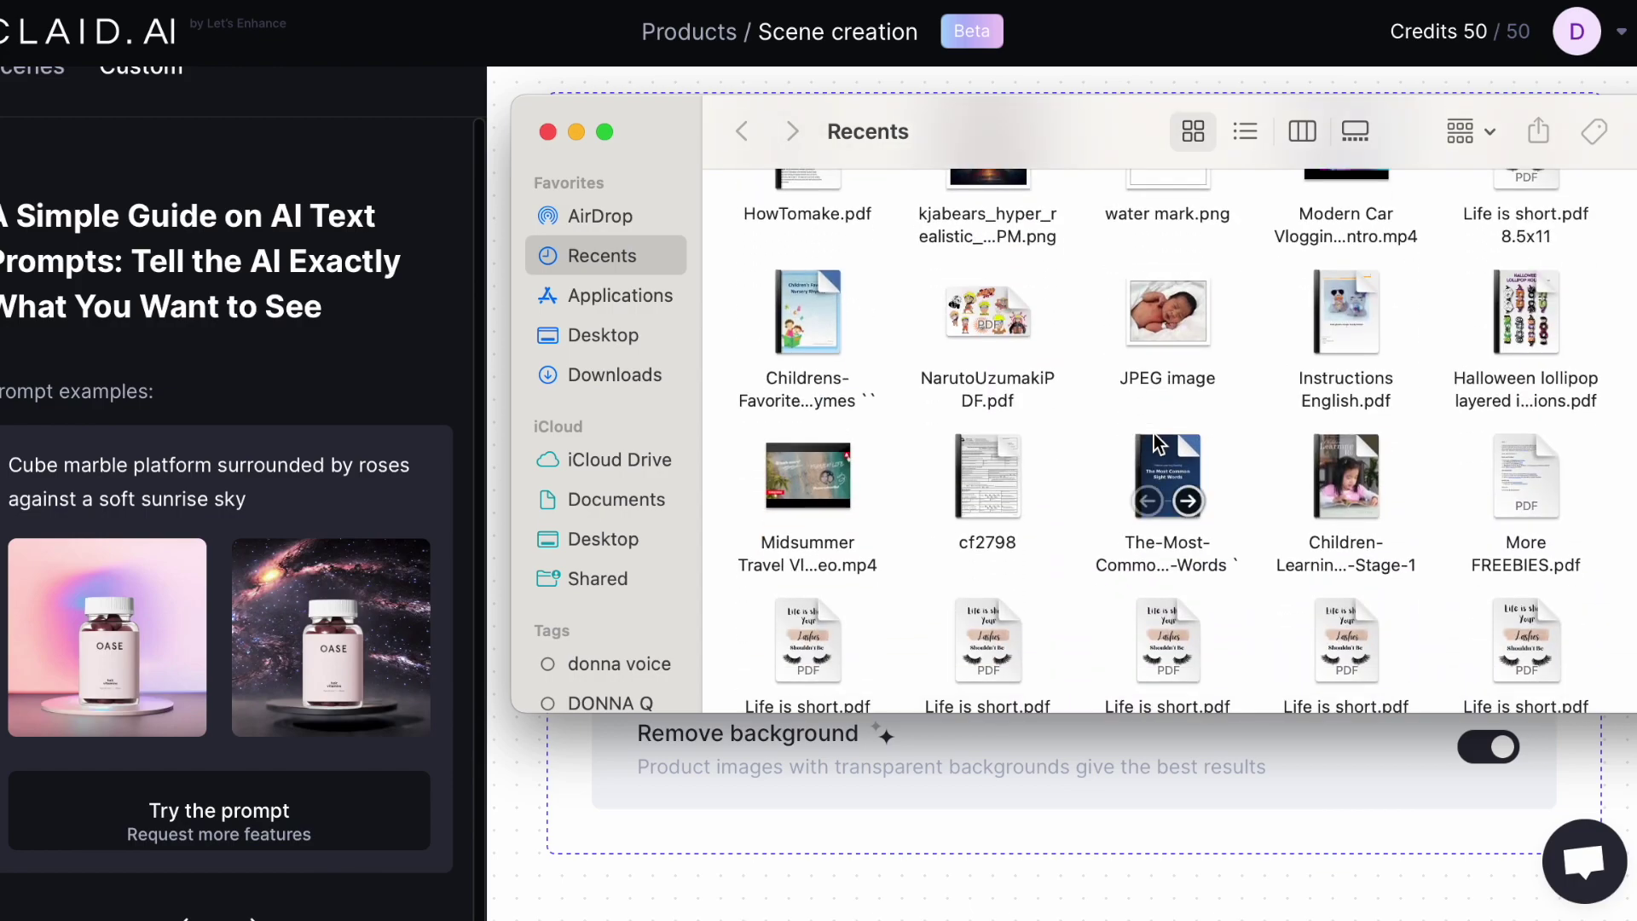
{"action": "left_click", "coordinate": [654, 375]}
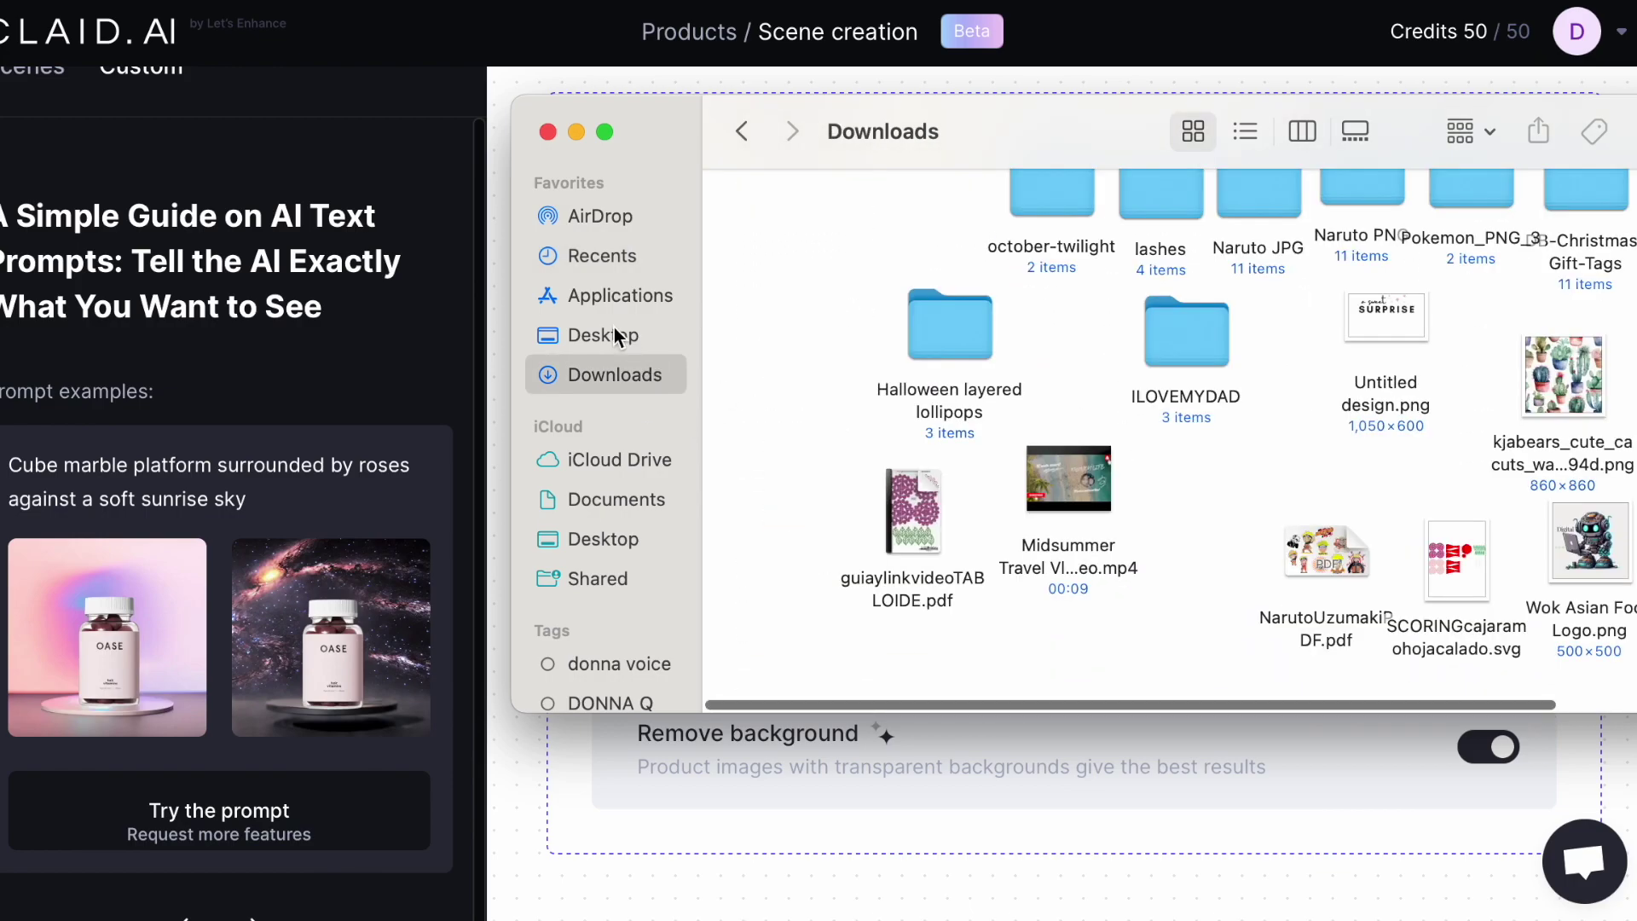
{"action": "left_click", "coordinate": [614, 332]}
{"action": "scroll", "coordinate": [1098, 227], "scroll_direction": "down", "scroll_amount": 10}
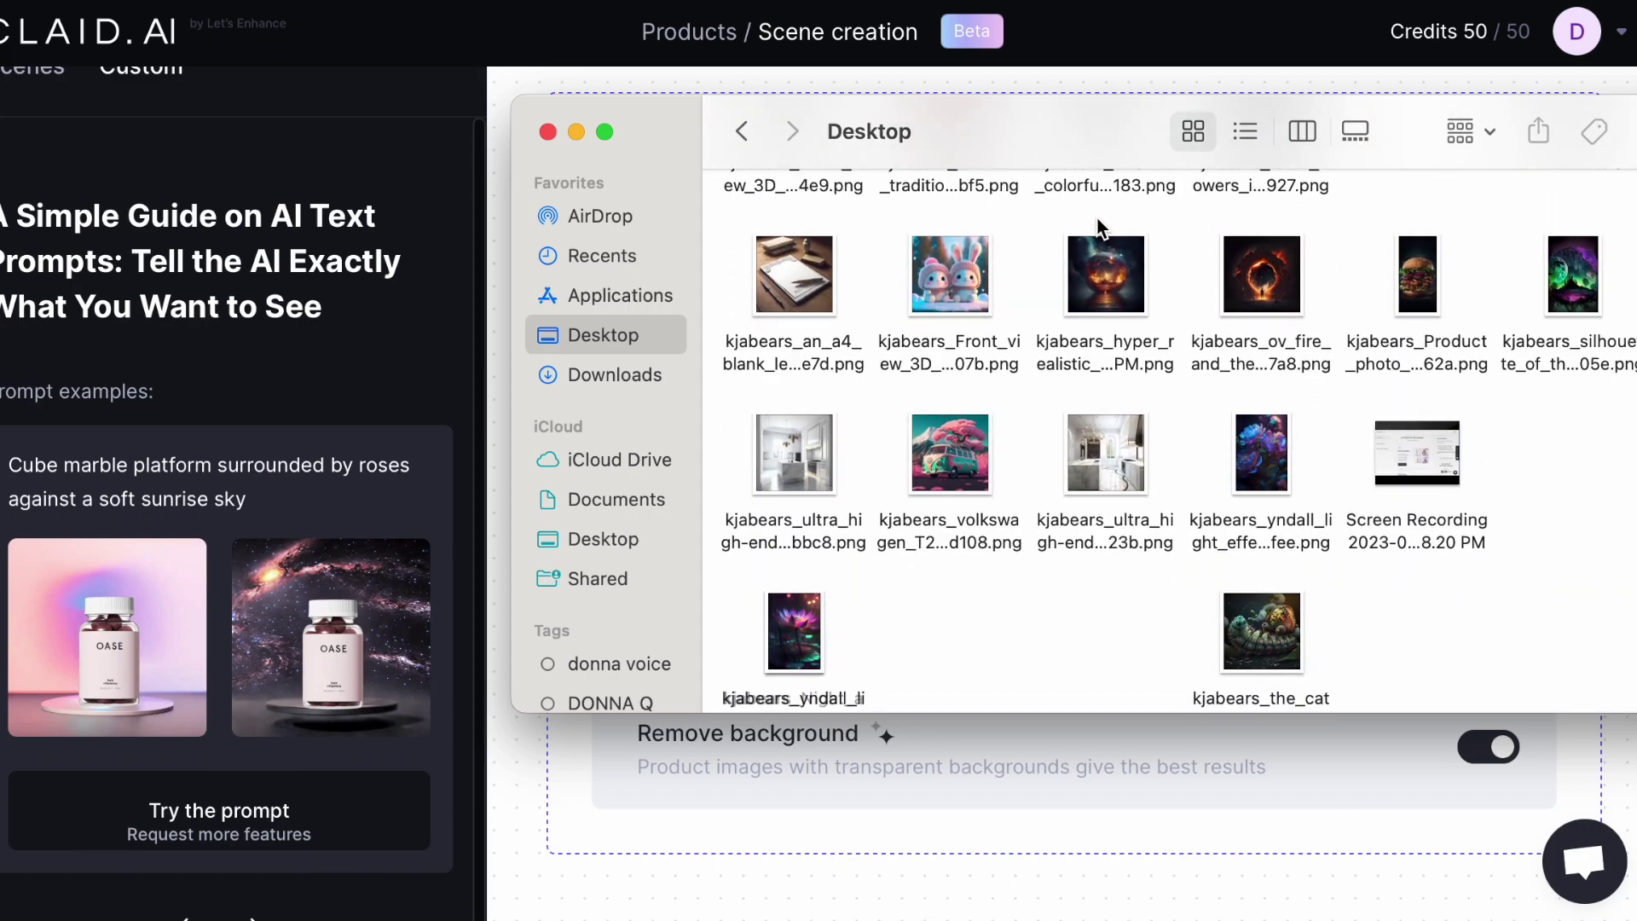
{"action": "scroll", "coordinate": [1100, 228], "scroll_direction": "up", "scroll_amount": 10}
{"action": "left_click_drag", "start_coordinate": [1131, 228], "coordinate": [1096, 823]}
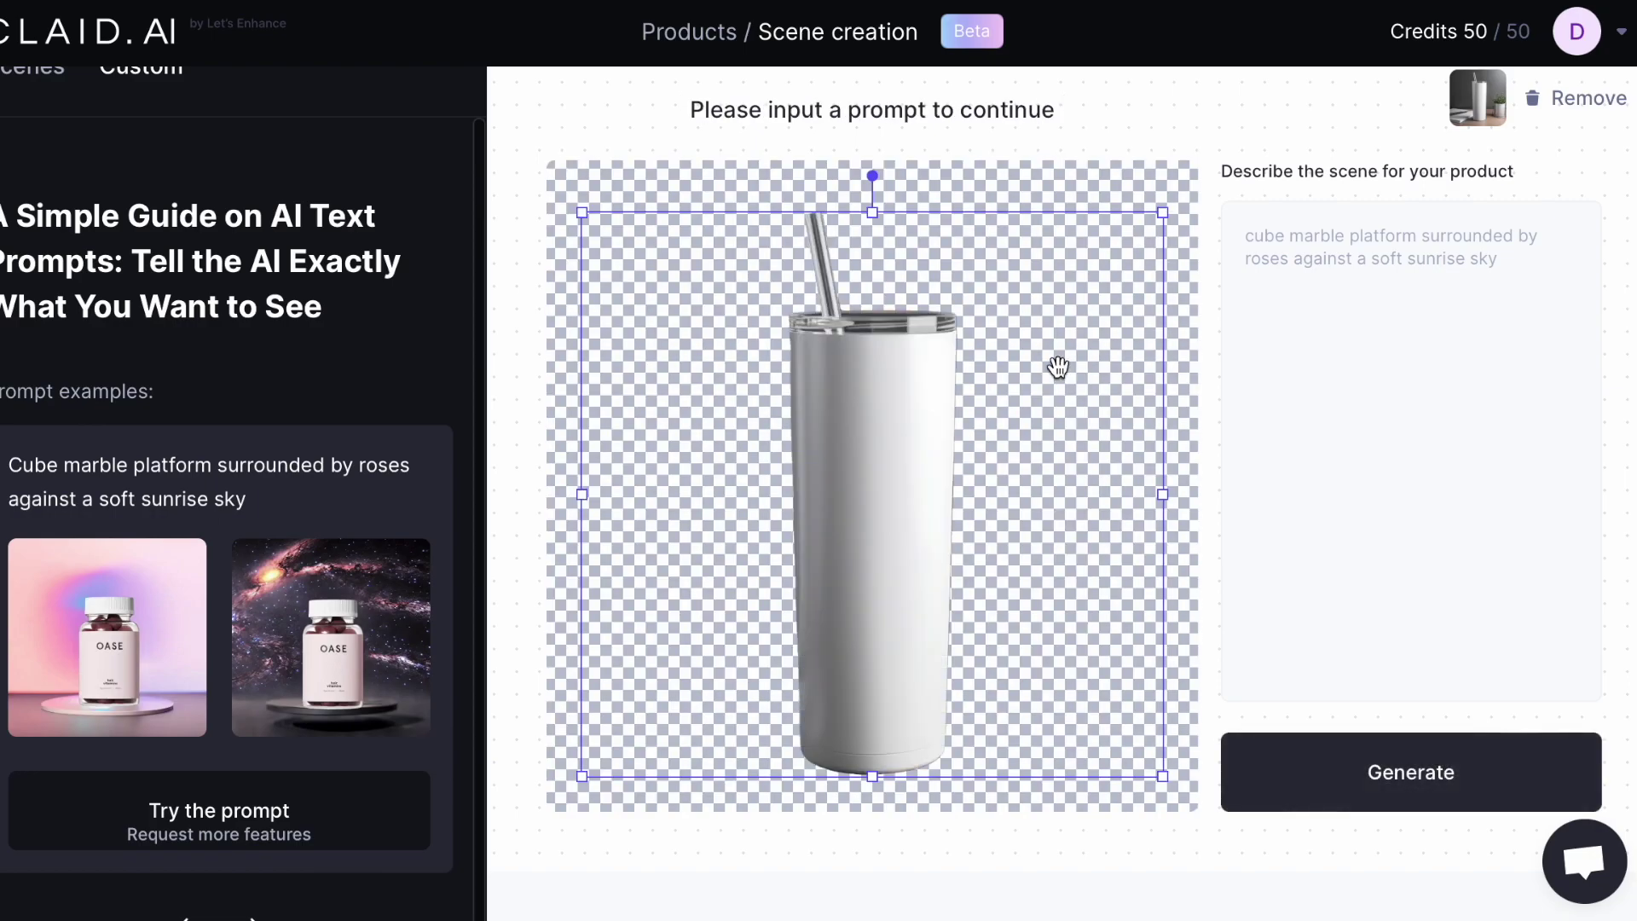
Copy the example prompt "autonomous futuristic delivery robot with digital promotion screen" into the scene description for the tumbler
{"action": "scroll", "coordinate": [798, 546], "scroll_direction": "down", "scroll_amount": 1}
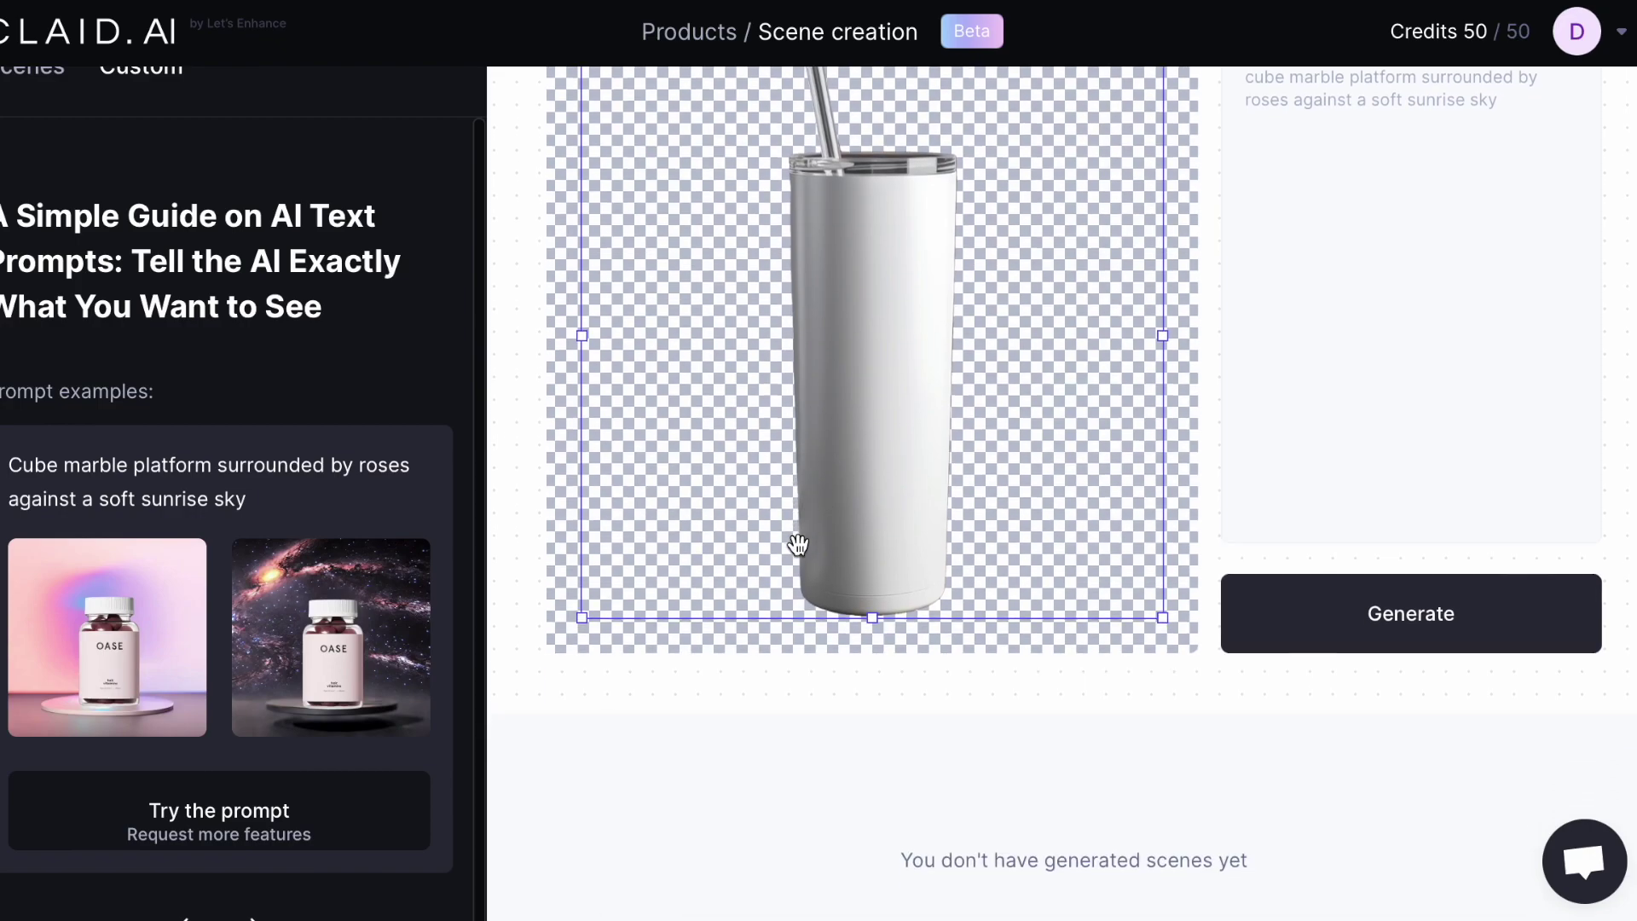
{"action": "scroll", "coordinate": [293, 757], "scroll_direction": "down", "scroll_amount": 2}
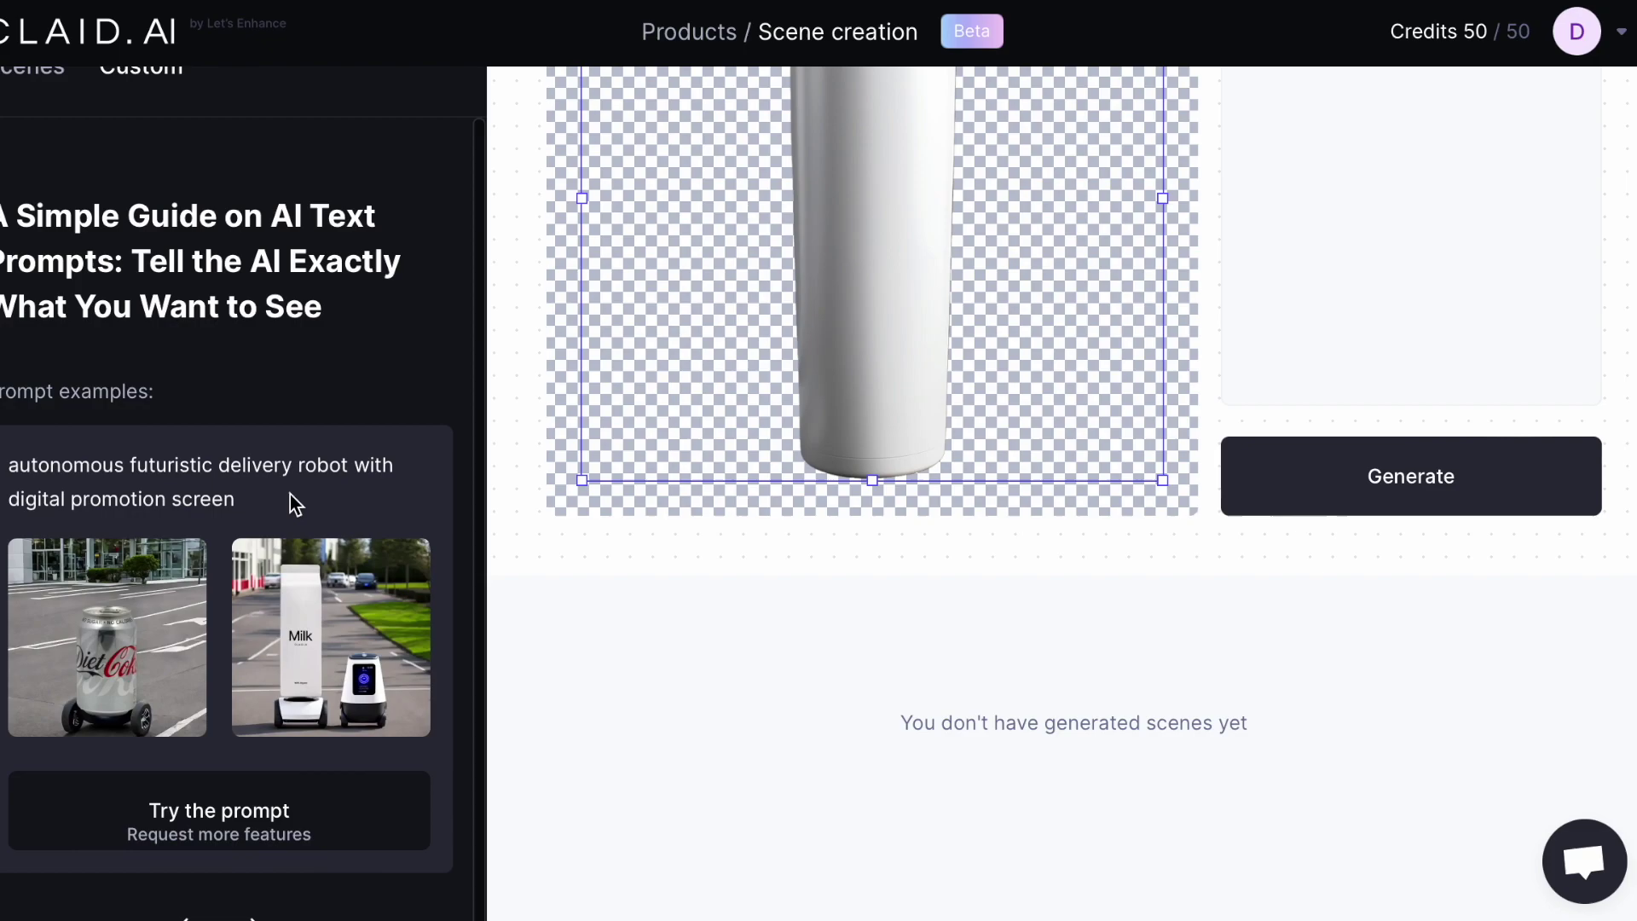
{"action": "left_click_drag", "start_coordinate": [295, 502], "coordinate": [24, 456]}
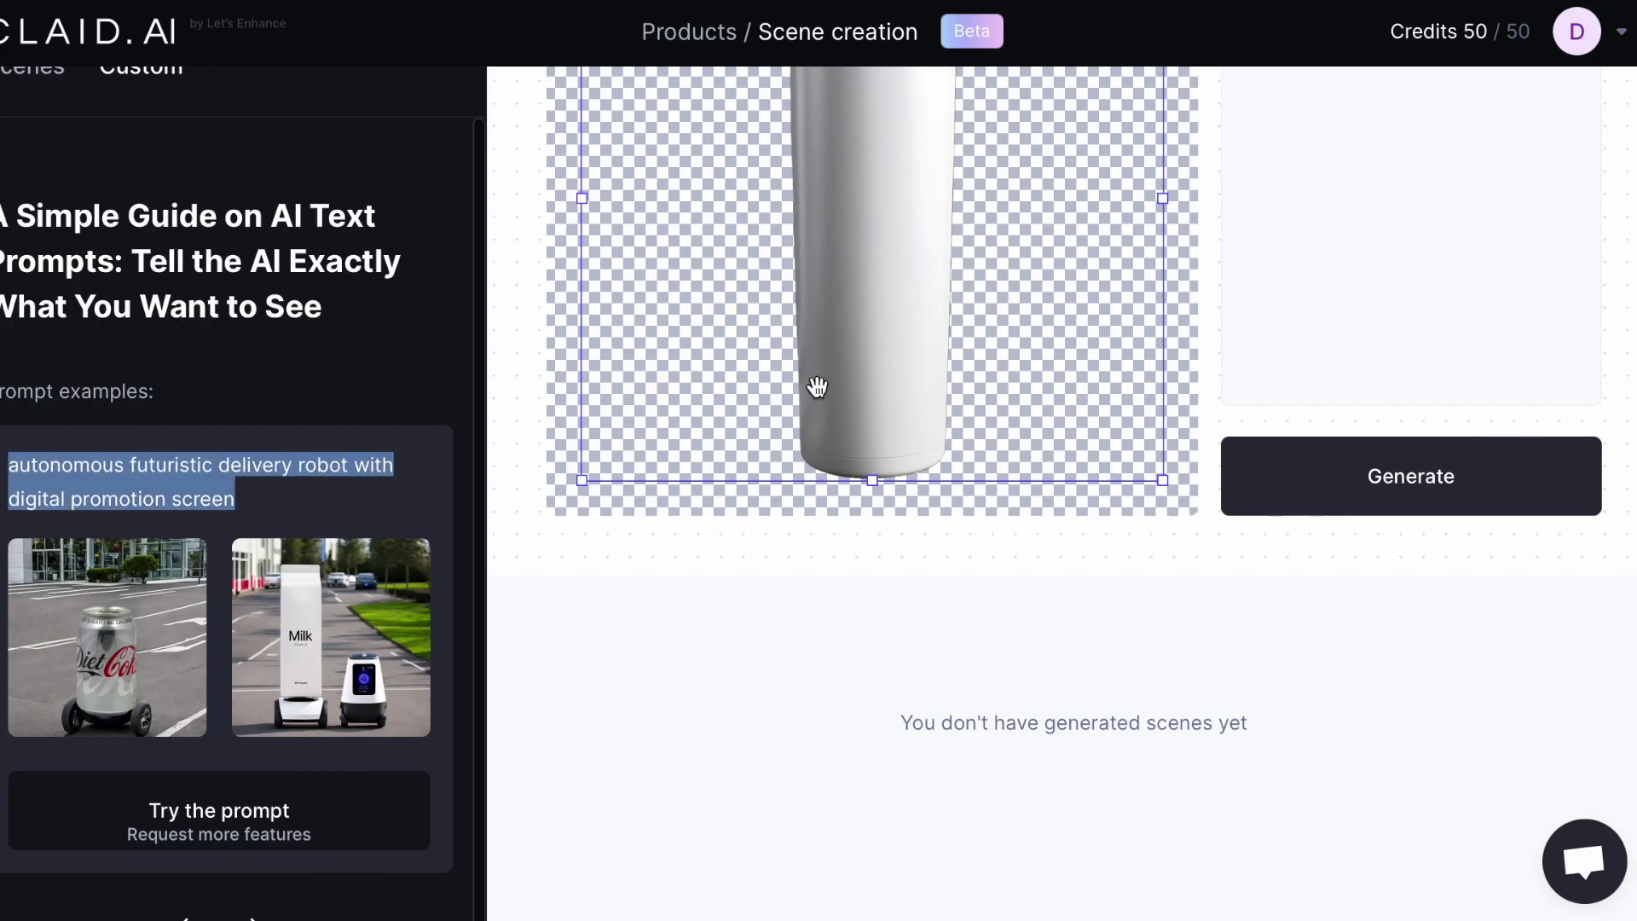
{"action": "scroll", "coordinate": [817, 387], "scroll_direction": "up", "scroll_amount": 4}
{"action": "left_click", "coordinate": [1444, 341]}
{"action": "type", "text": "autonomous futuristic delivery robot with digital promotion screen"}
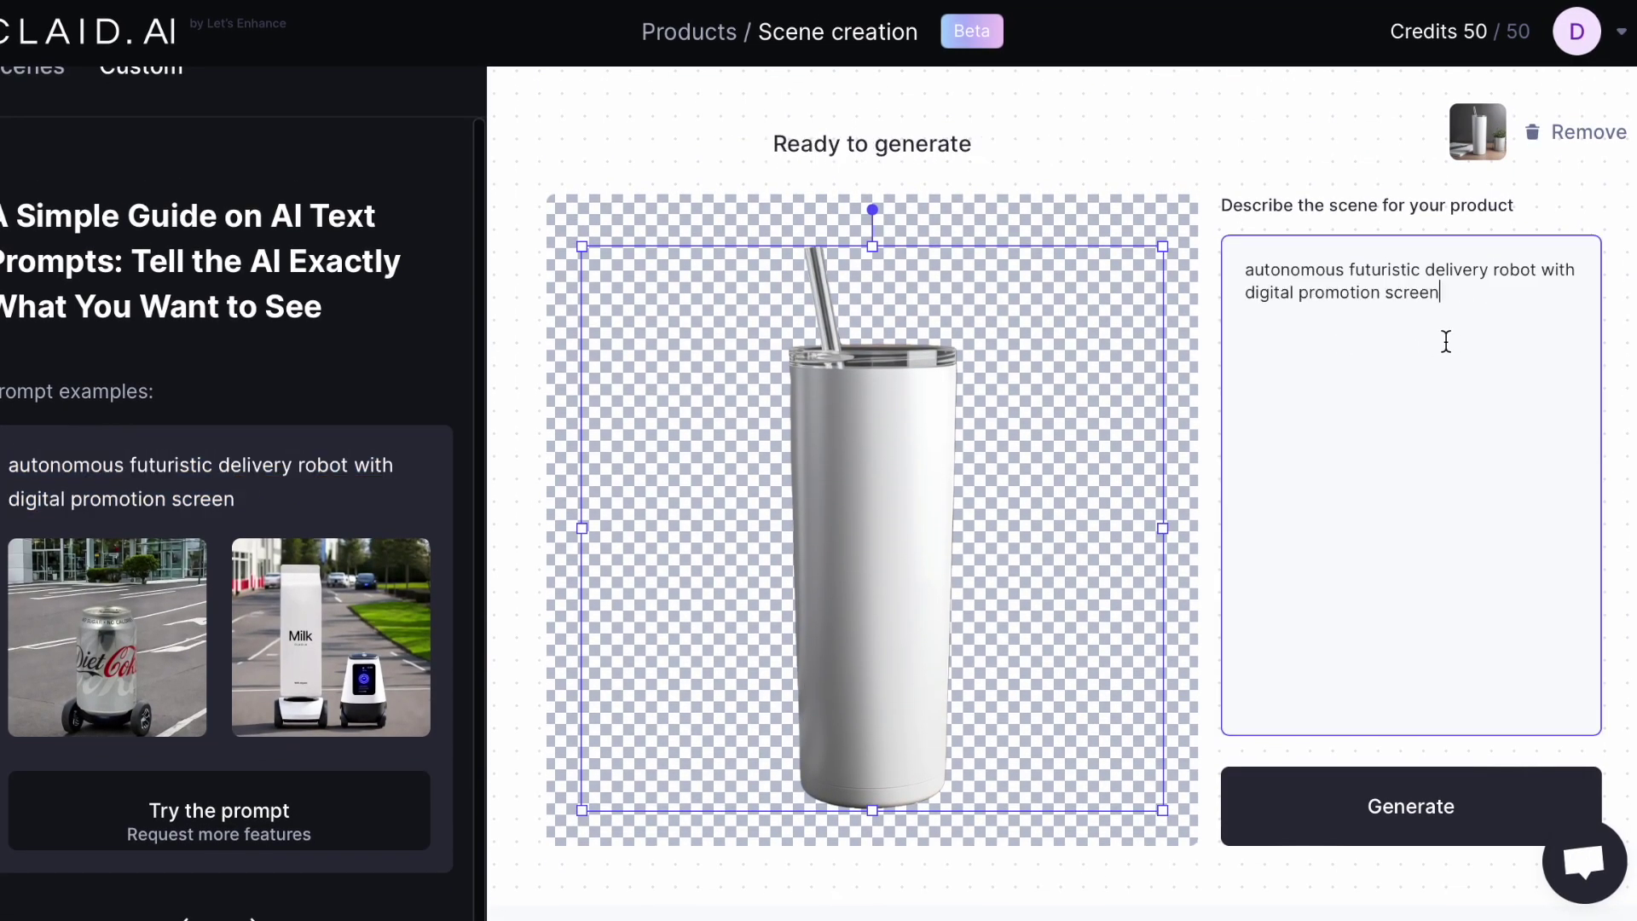
Generate the delivery robot scenes for the tumbler and review the resulting images
{"action": "left_click", "coordinate": [1418, 810]}
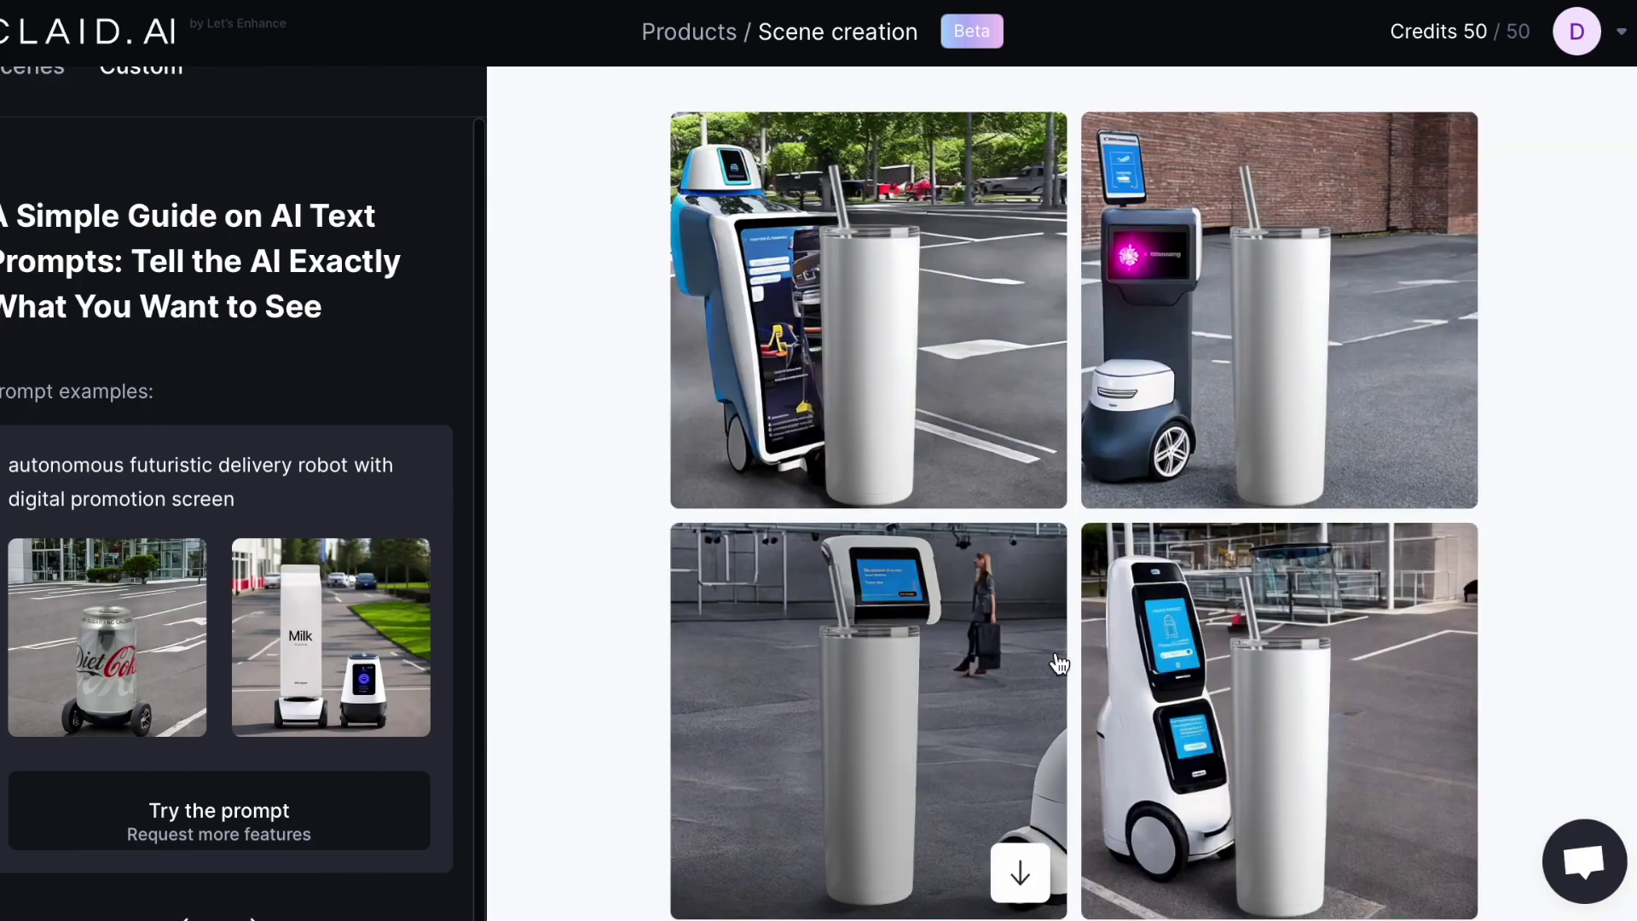
{"action": "scroll", "coordinate": [1059, 663], "scroll_direction": "down", "scroll_amount": 2}
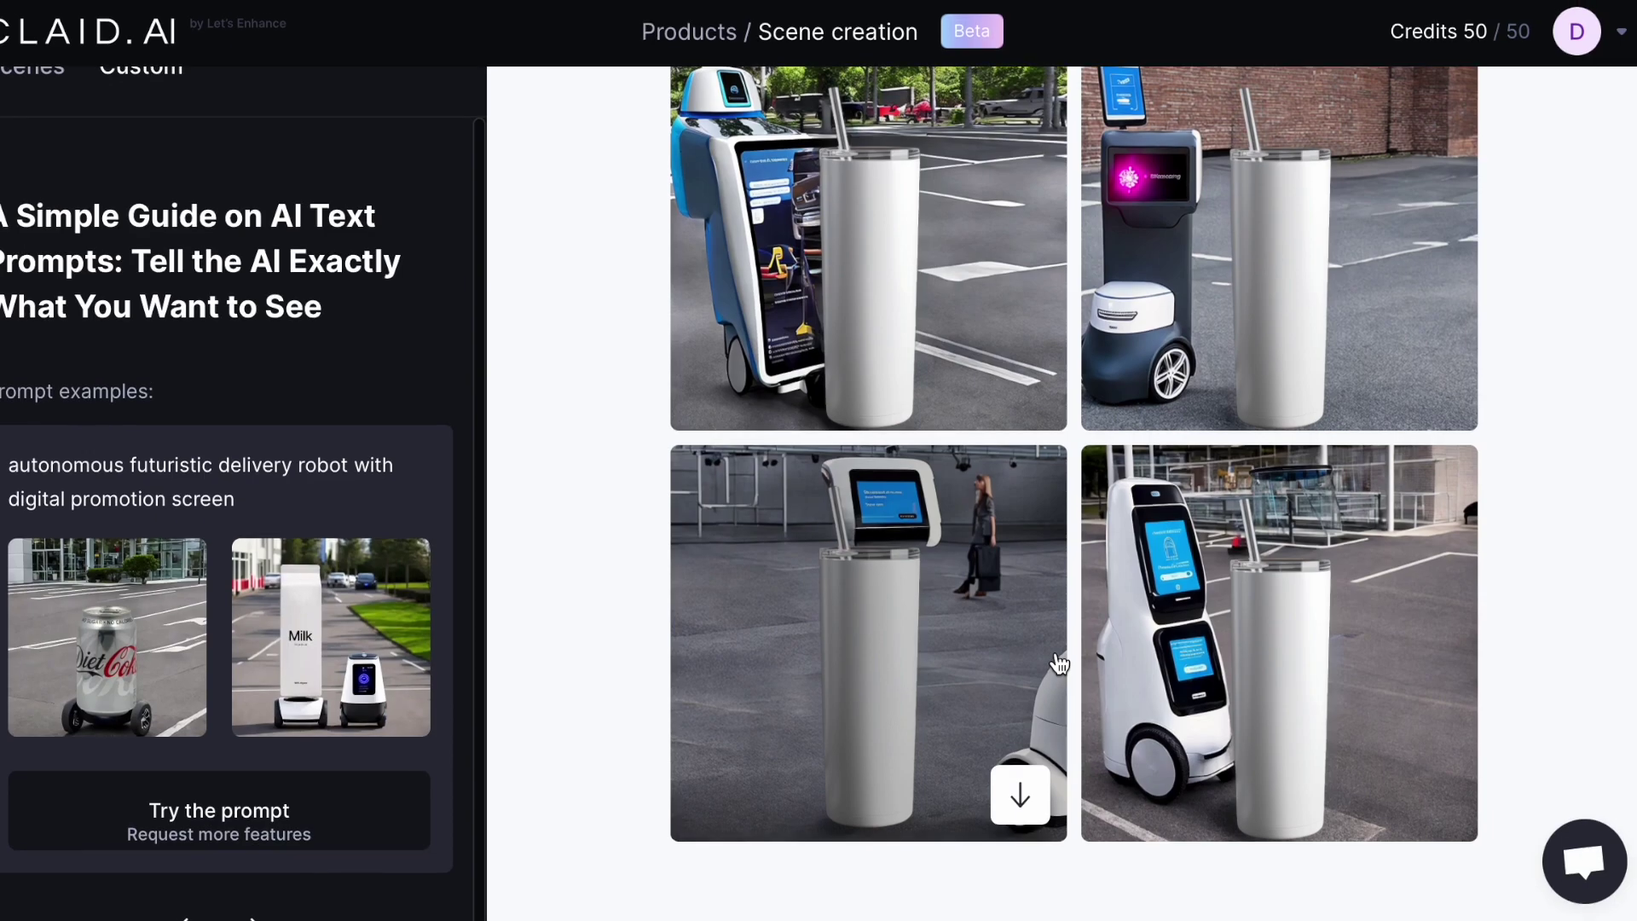
{"action": "scroll", "coordinate": [1058, 664], "scroll_direction": "up", "scroll_amount": 3}
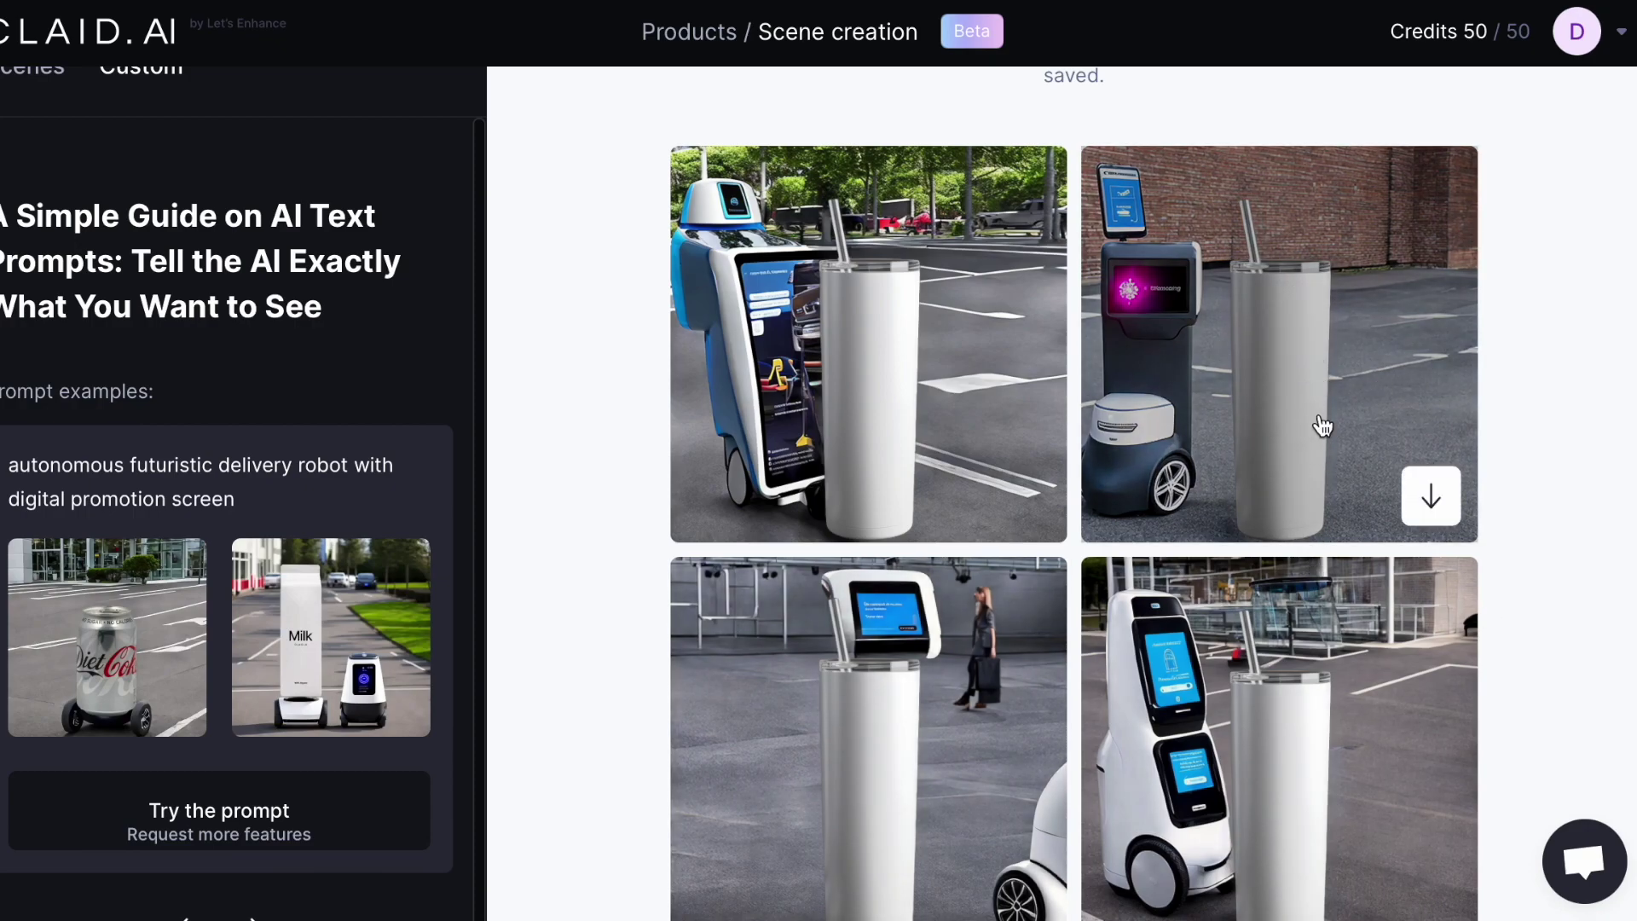
{"action": "scroll", "coordinate": [1322, 426], "scroll_direction": "down", "scroll_amount": 2}
{"action": "scroll", "coordinate": [1322, 425], "scroll_direction": "up", "scroll_amount": 3}
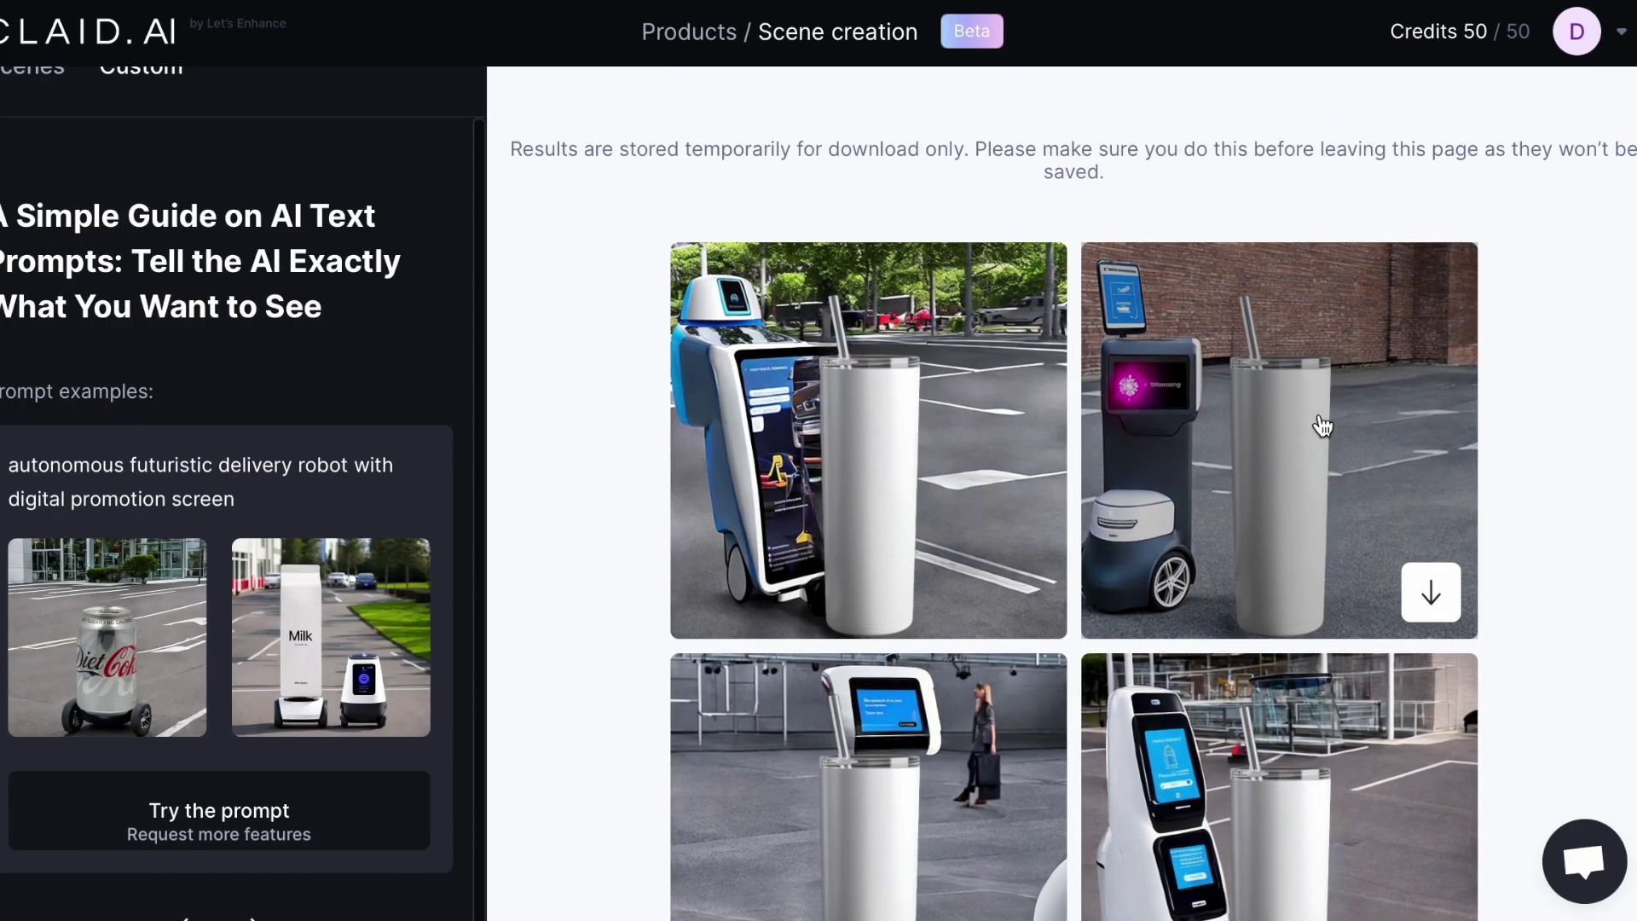
{"action": "scroll", "coordinate": [1322, 425], "scroll_direction": "up", "scroll_amount": 7}
{"action": "scroll", "coordinate": [343, 340], "scroll_direction": "up", "scroll_amount": 1}
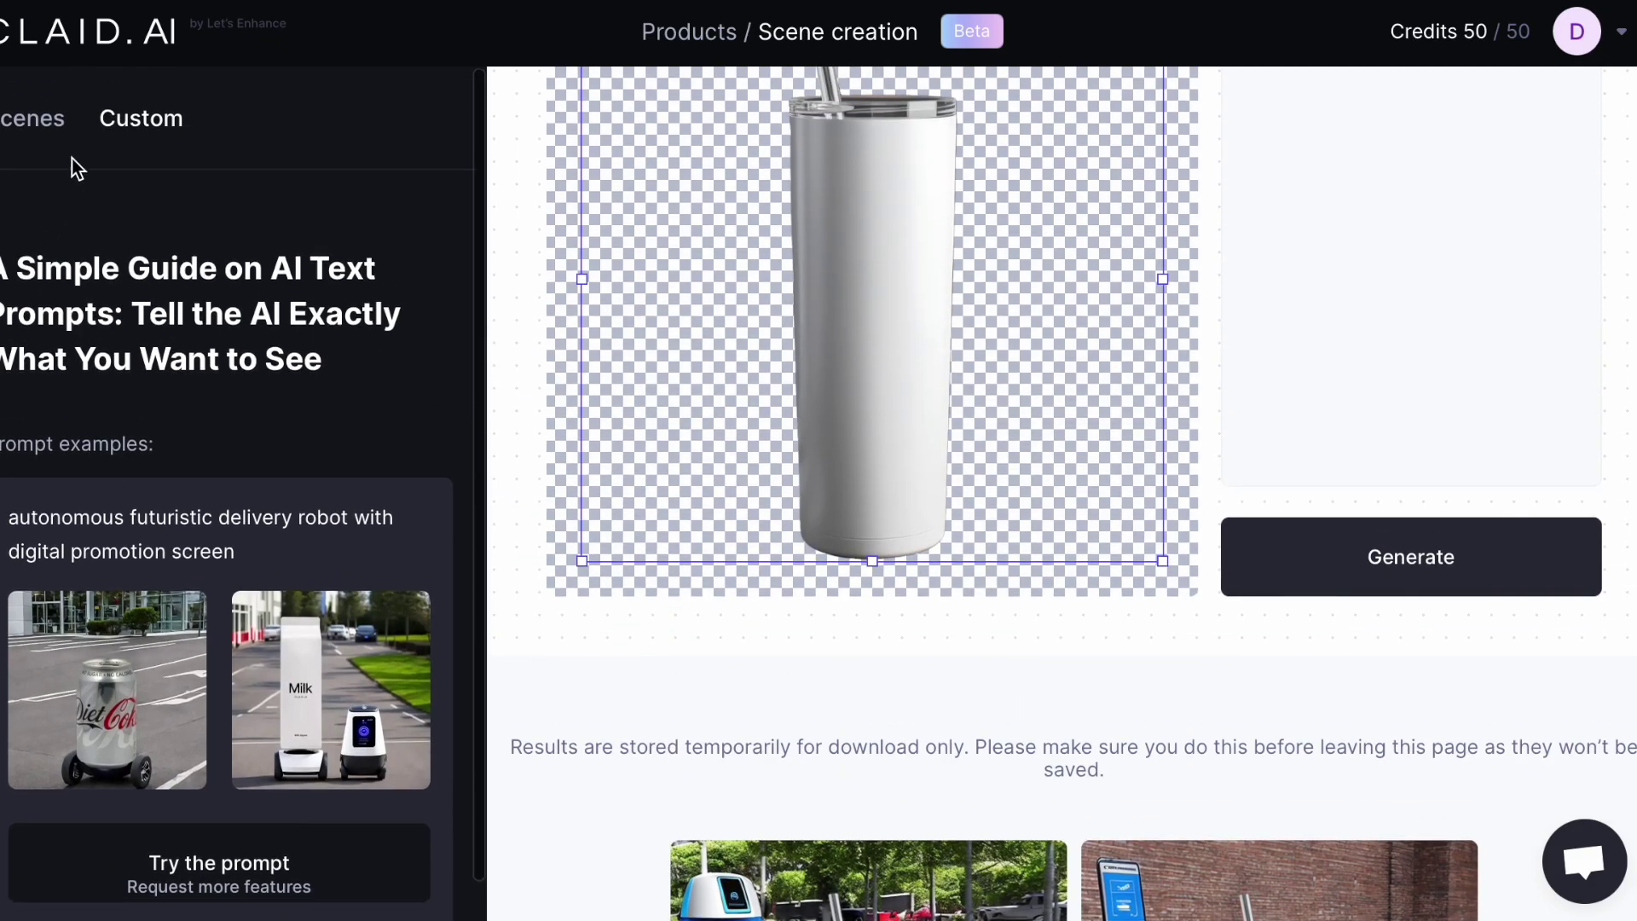
Return to the Claid home page, start image editing and upload the fantasy city moon PNG image
{"action": "left_click", "coordinate": [123, 43]}
{"action": "scroll", "coordinate": [628, 332], "scroll_direction": "down", "scroll_amount": 5}
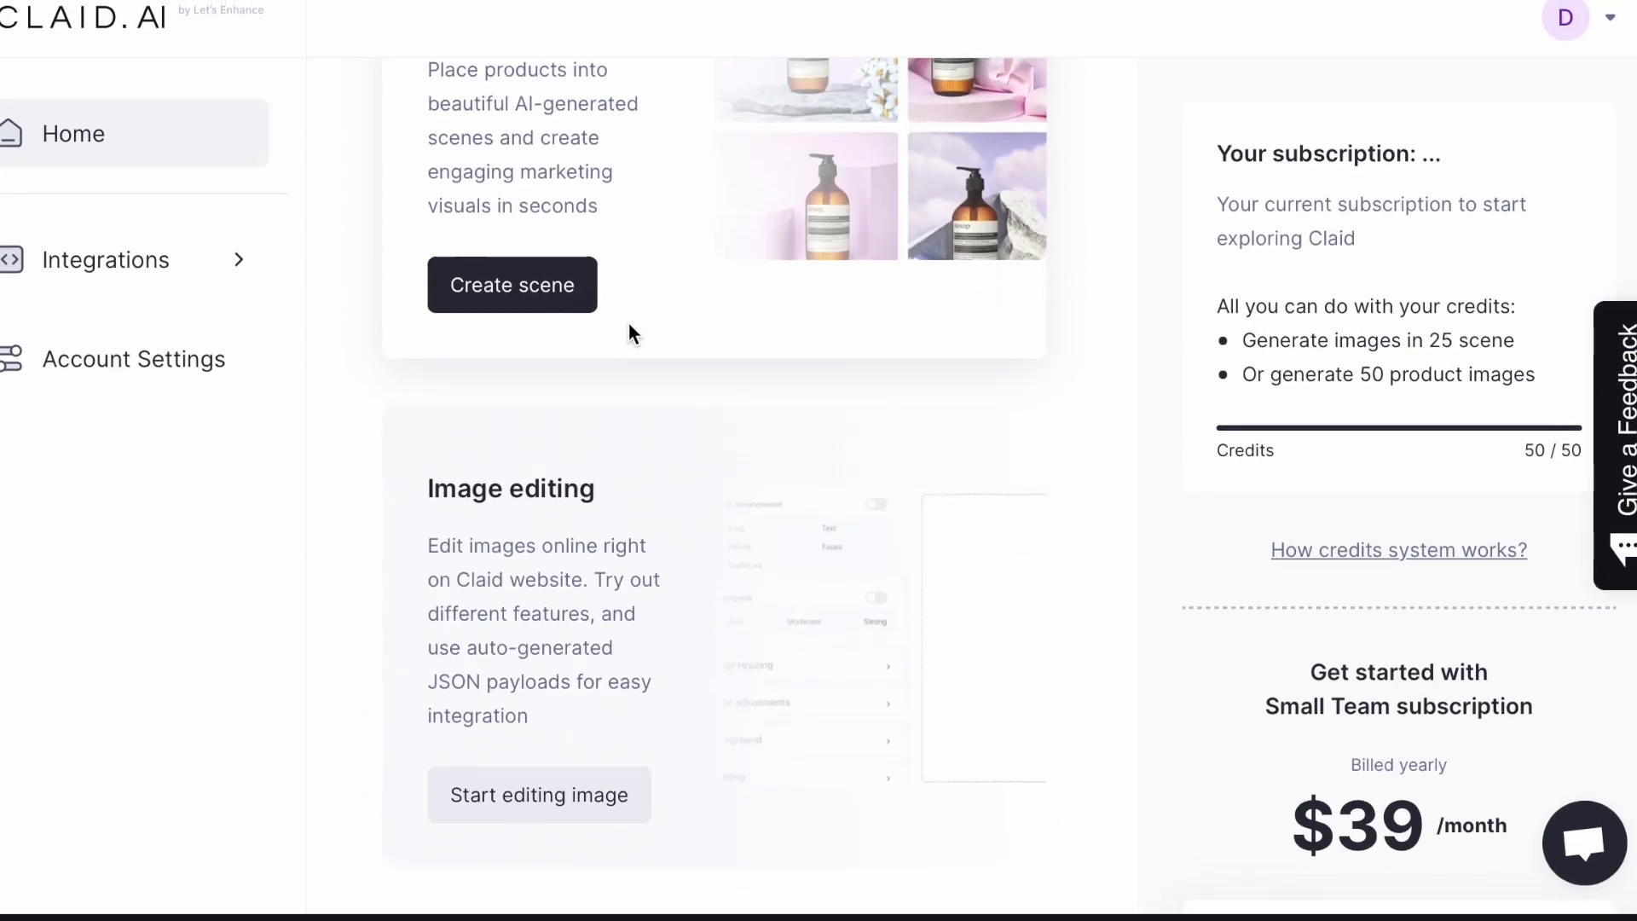
{"action": "left_click", "coordinate": [566, 816]}
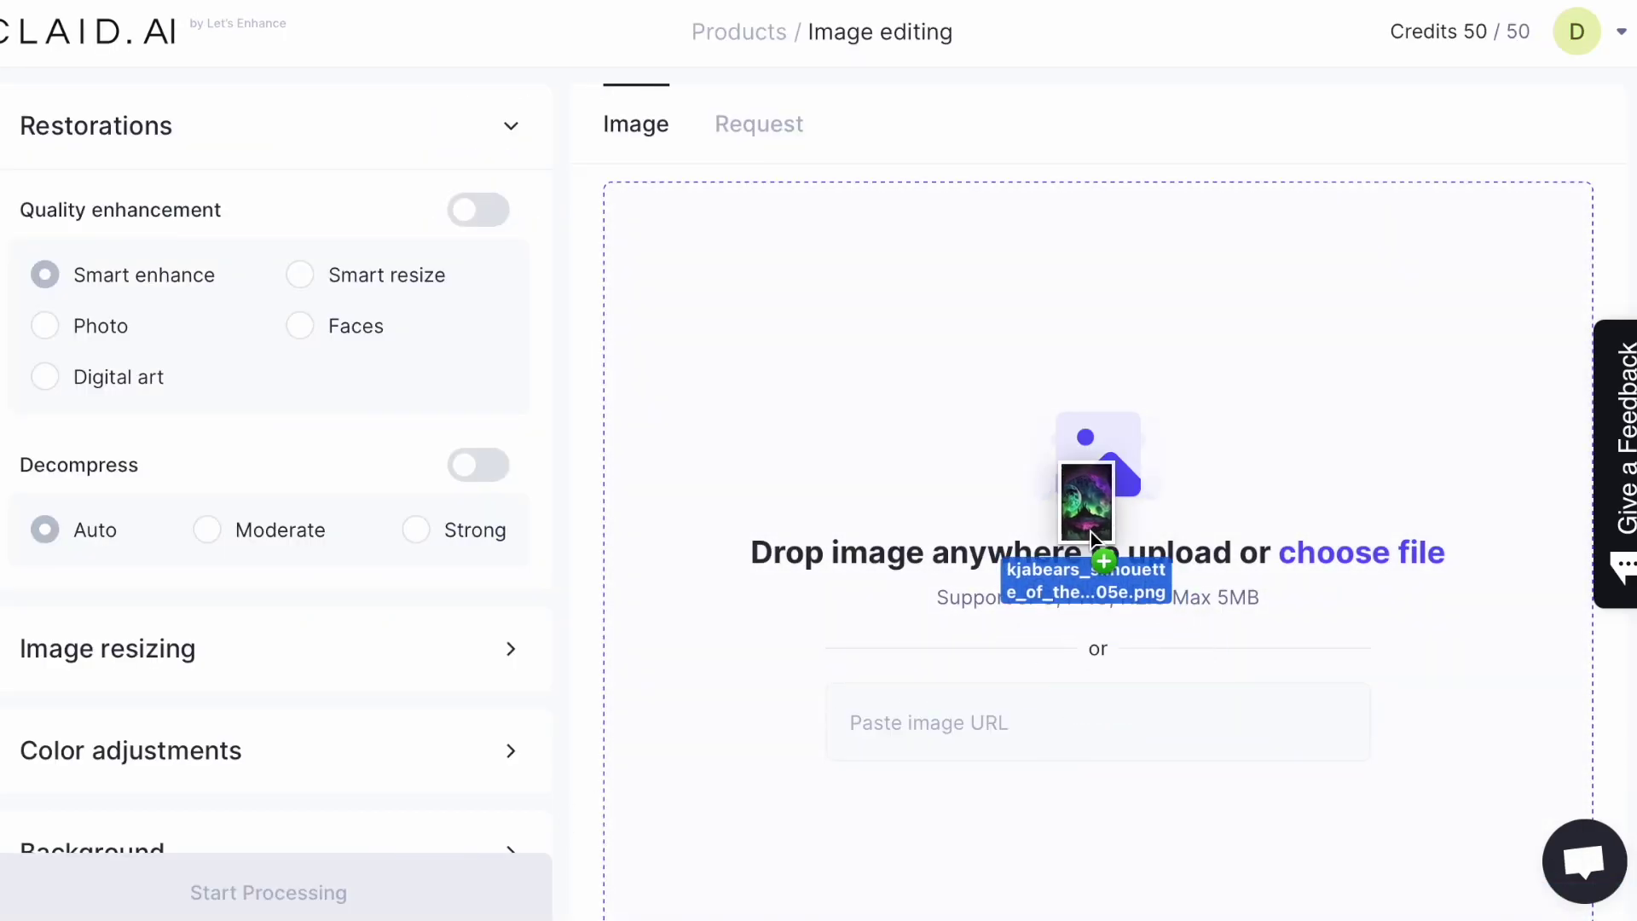
{"action": "left_click_drag", "start_coordinate": [1093, 536], "coordinate": [1087, 527]}
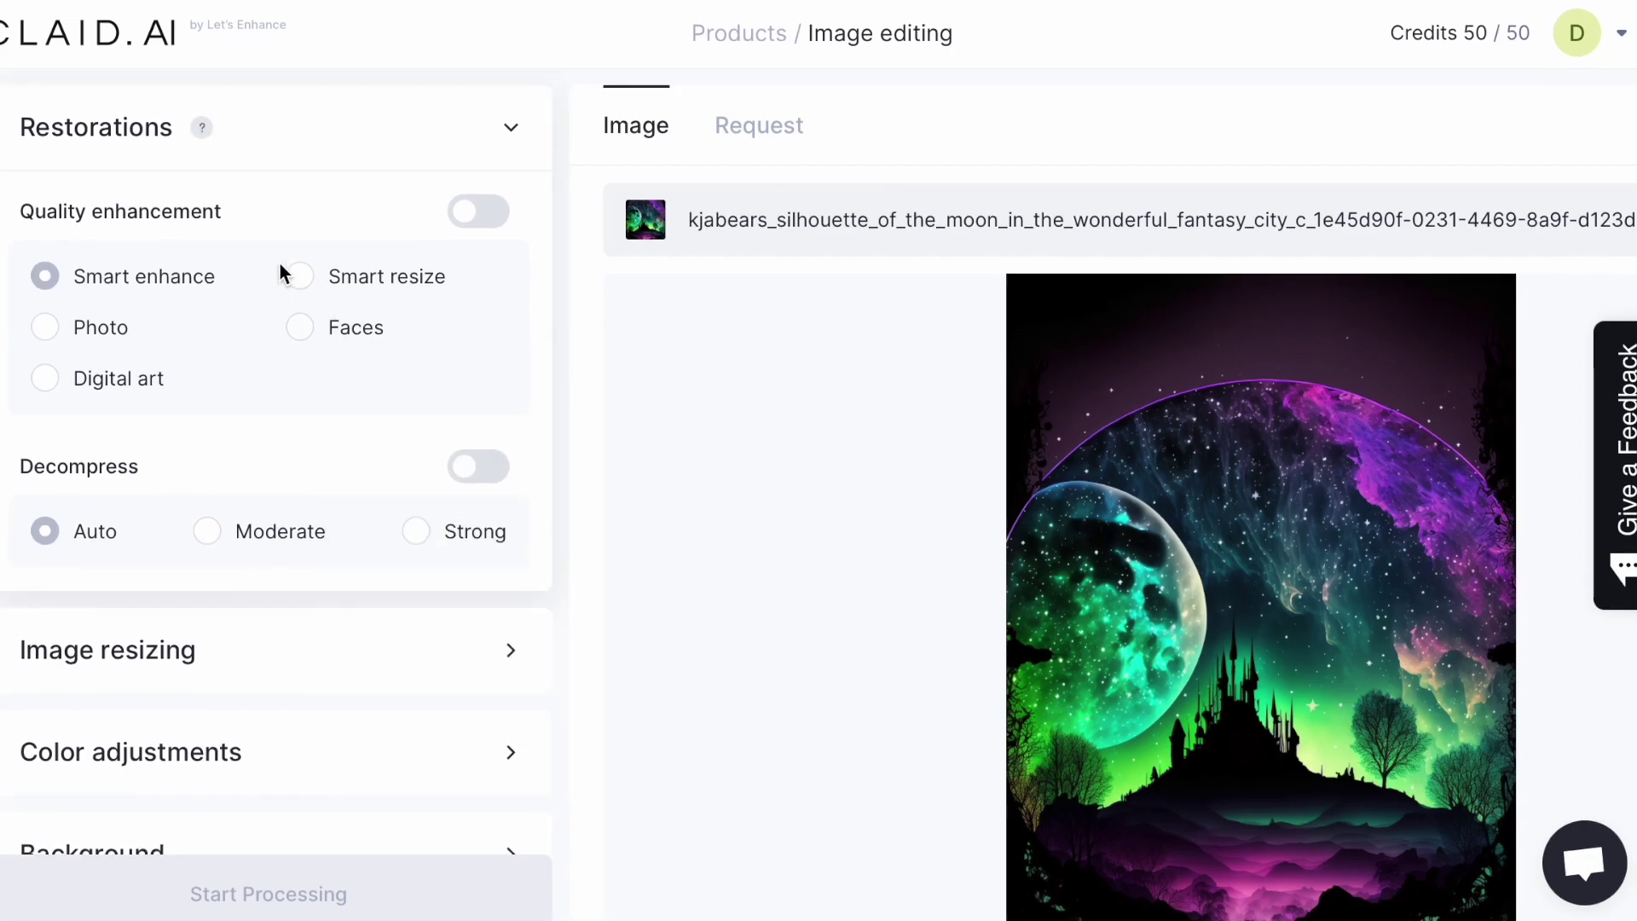
Turn on quality enhancement in Digital art mode and set Decompress to Strong for the uploaded image
{"action": "left_click", "coordinate": [488, 202]}
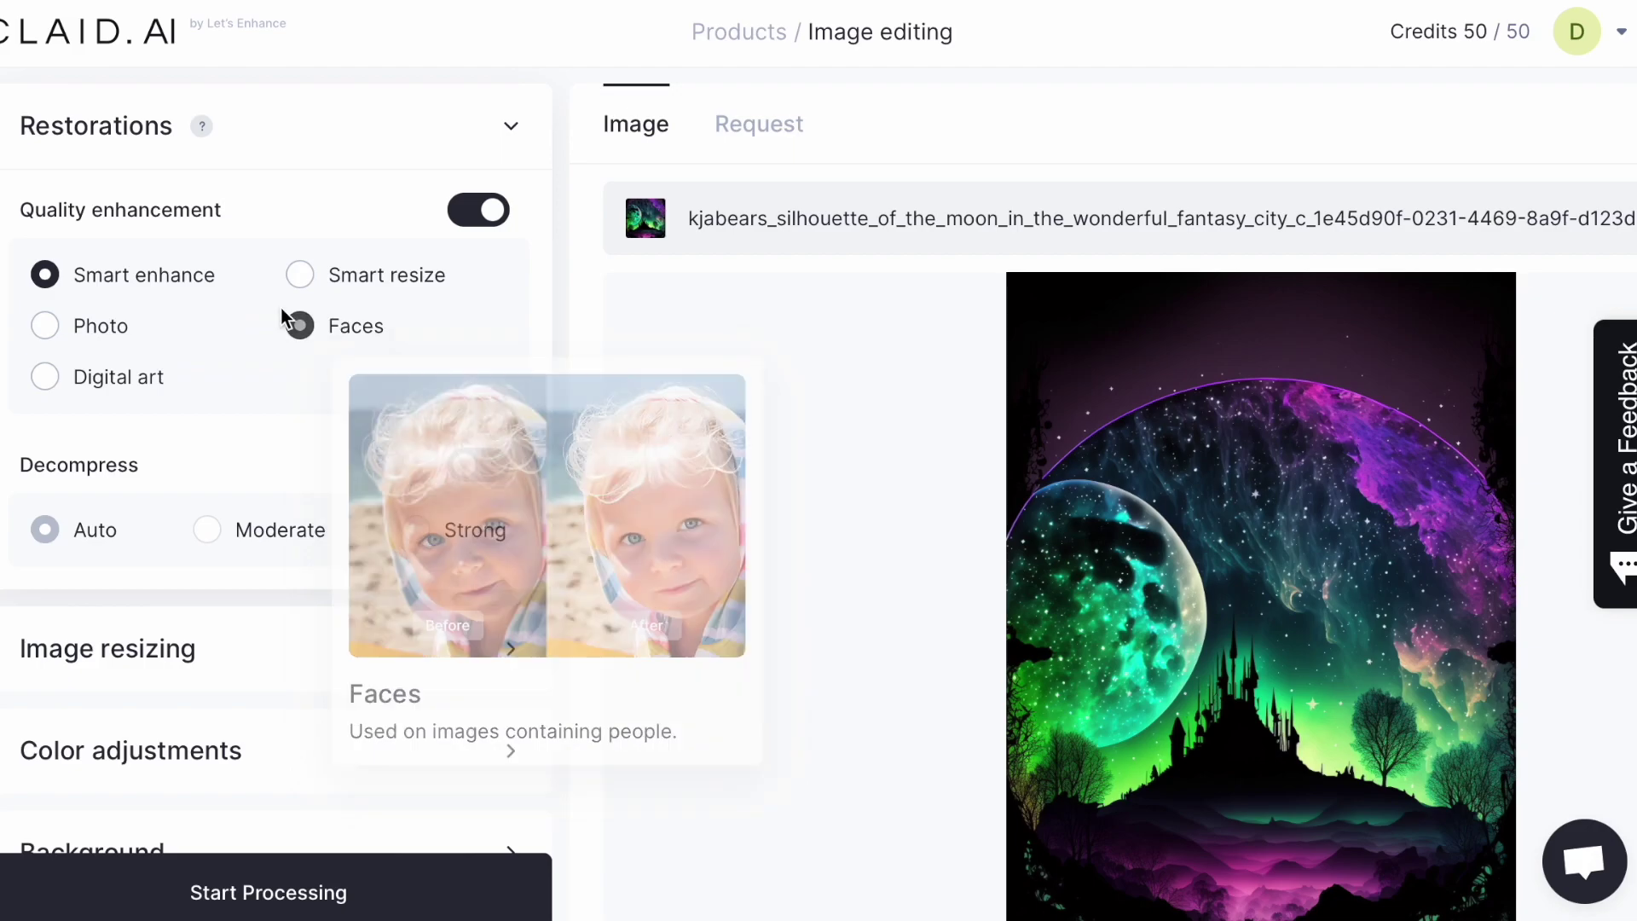
{"action": "mouse_move", "coordinate": [317, 284]}
{"action": "mouse_move", "coordinate": [315, 329]}
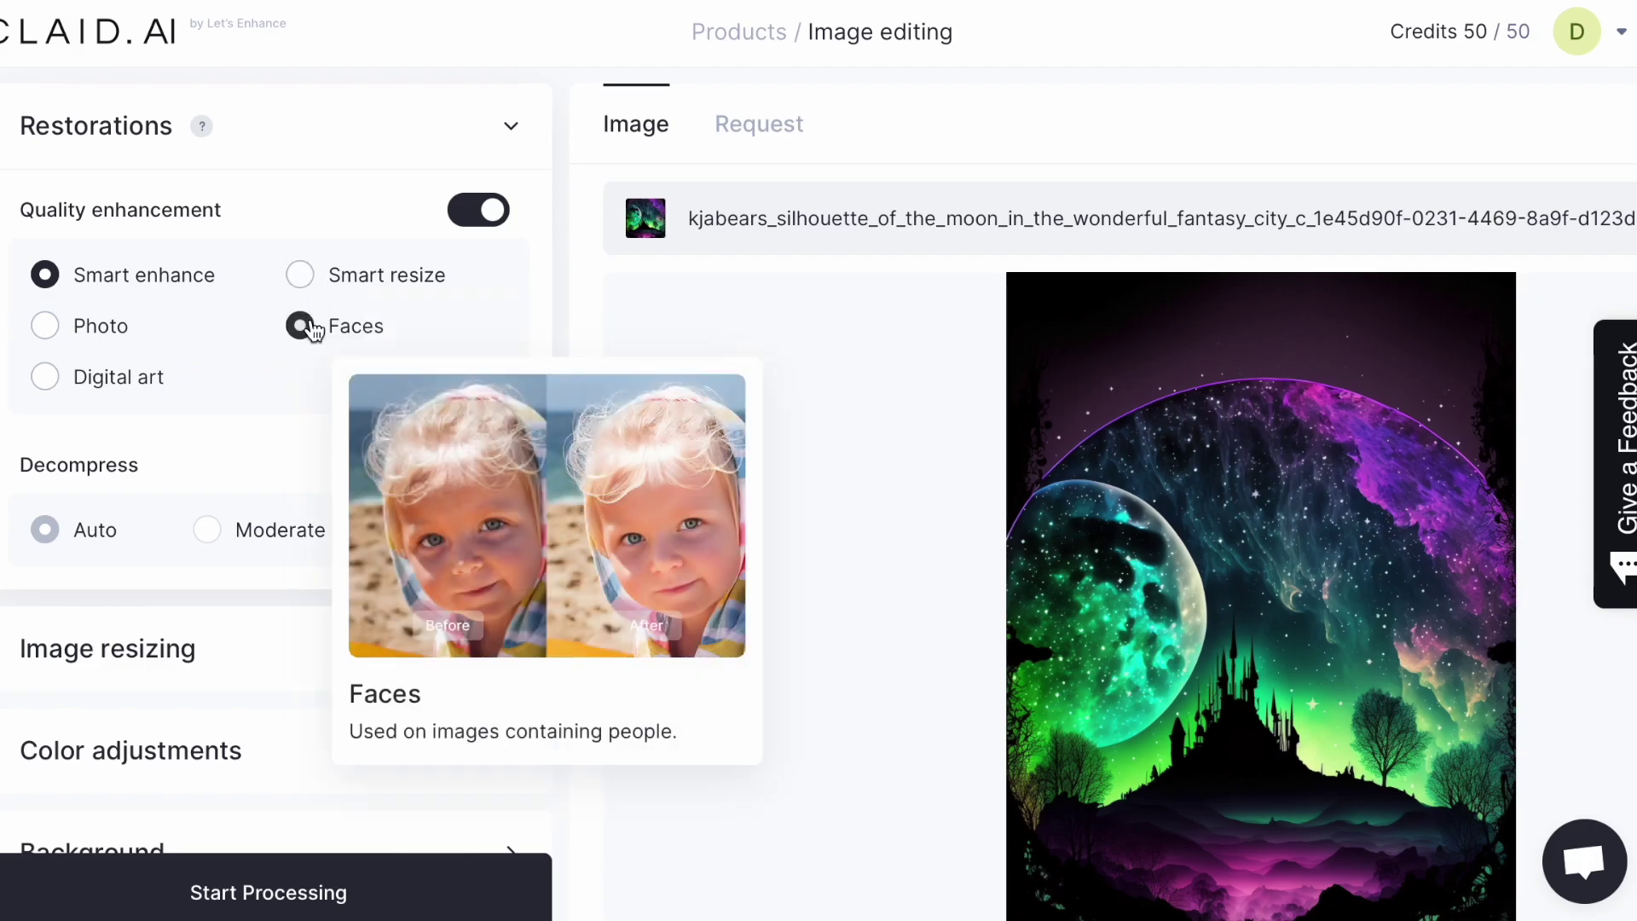
{"action": "left_click", "coordinate": [105, 341]}
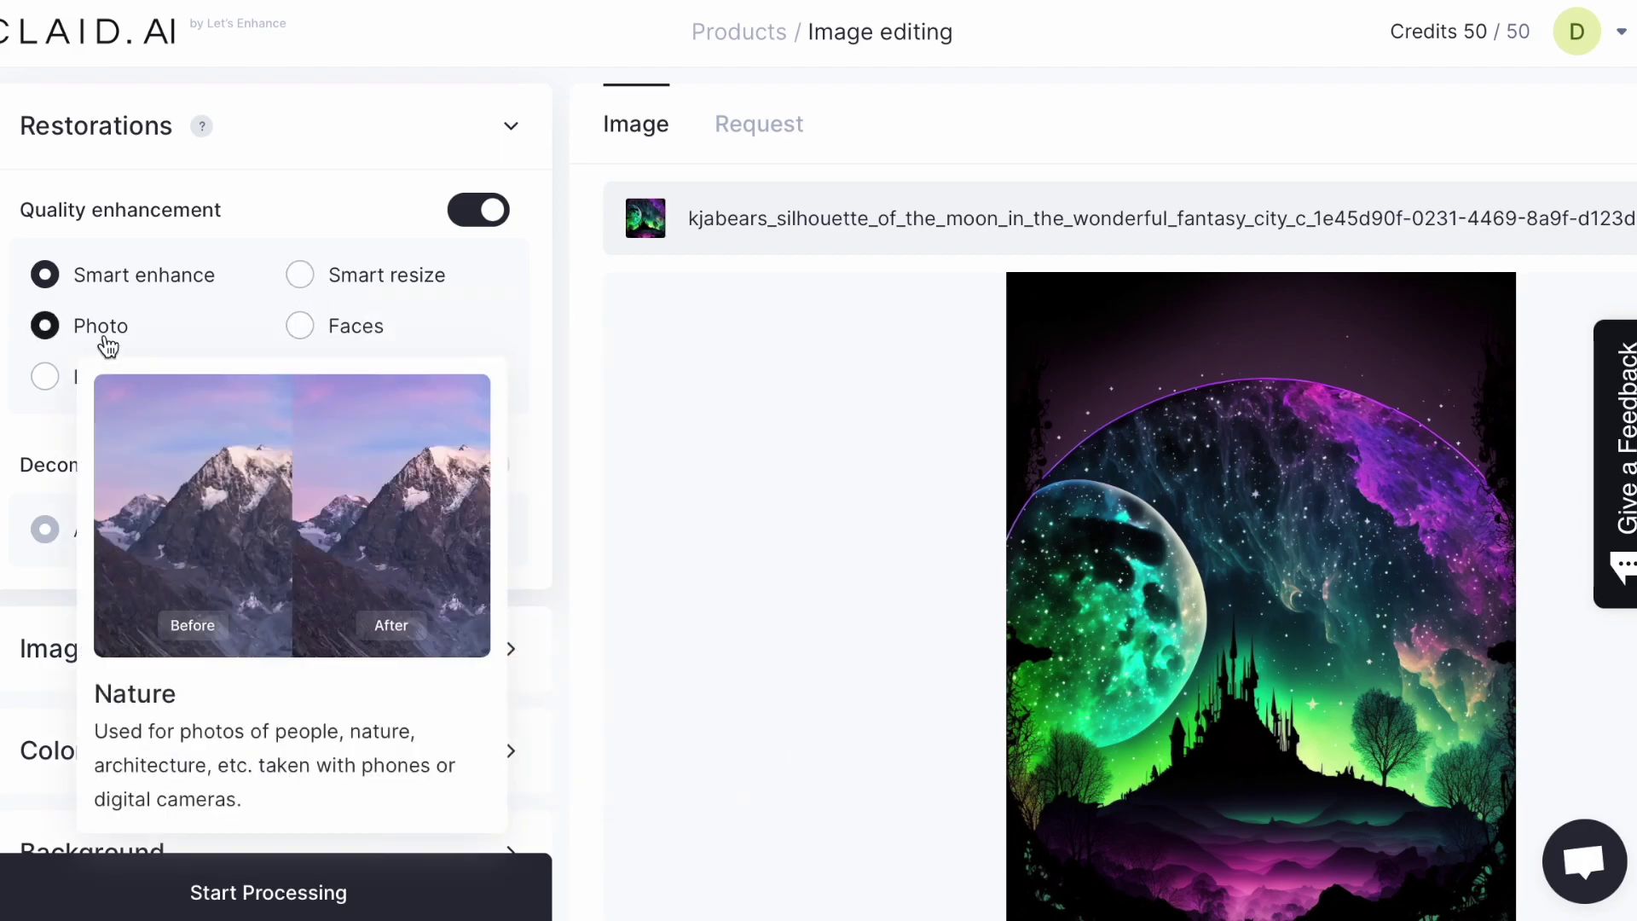
{"action": "left_click", "coordinate": [108, 382]}
{"action": "scroll", "coordinate": [55, 380], "scroll_direction": "down", "scroll_amount": 3}
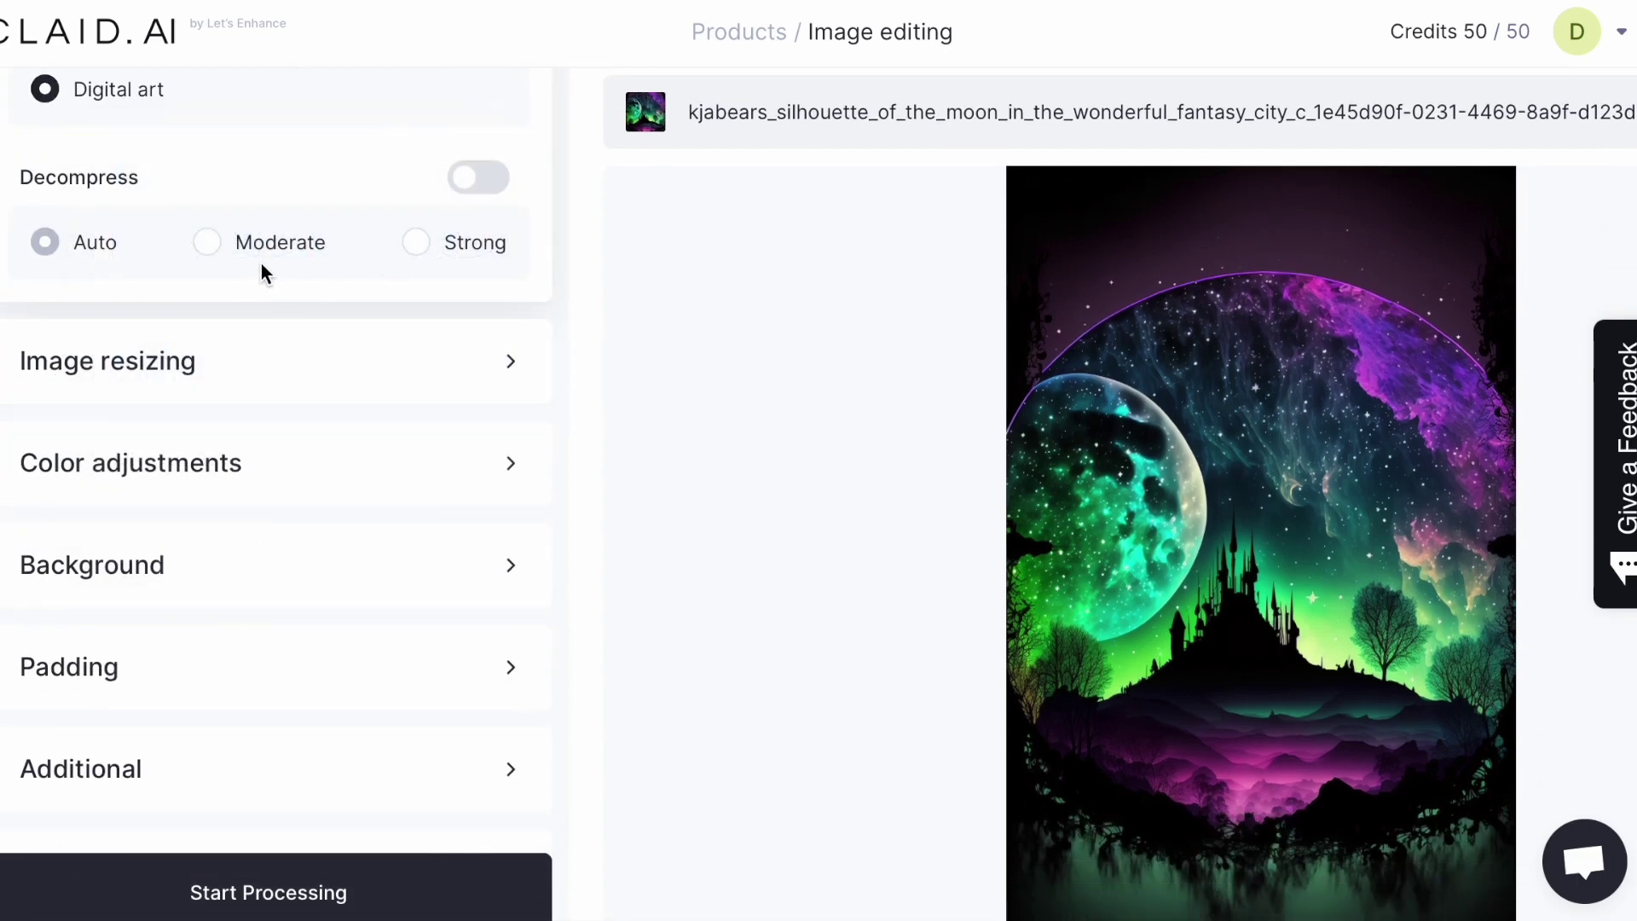
{"action": "left_click", "coordinate": [417, 243]}
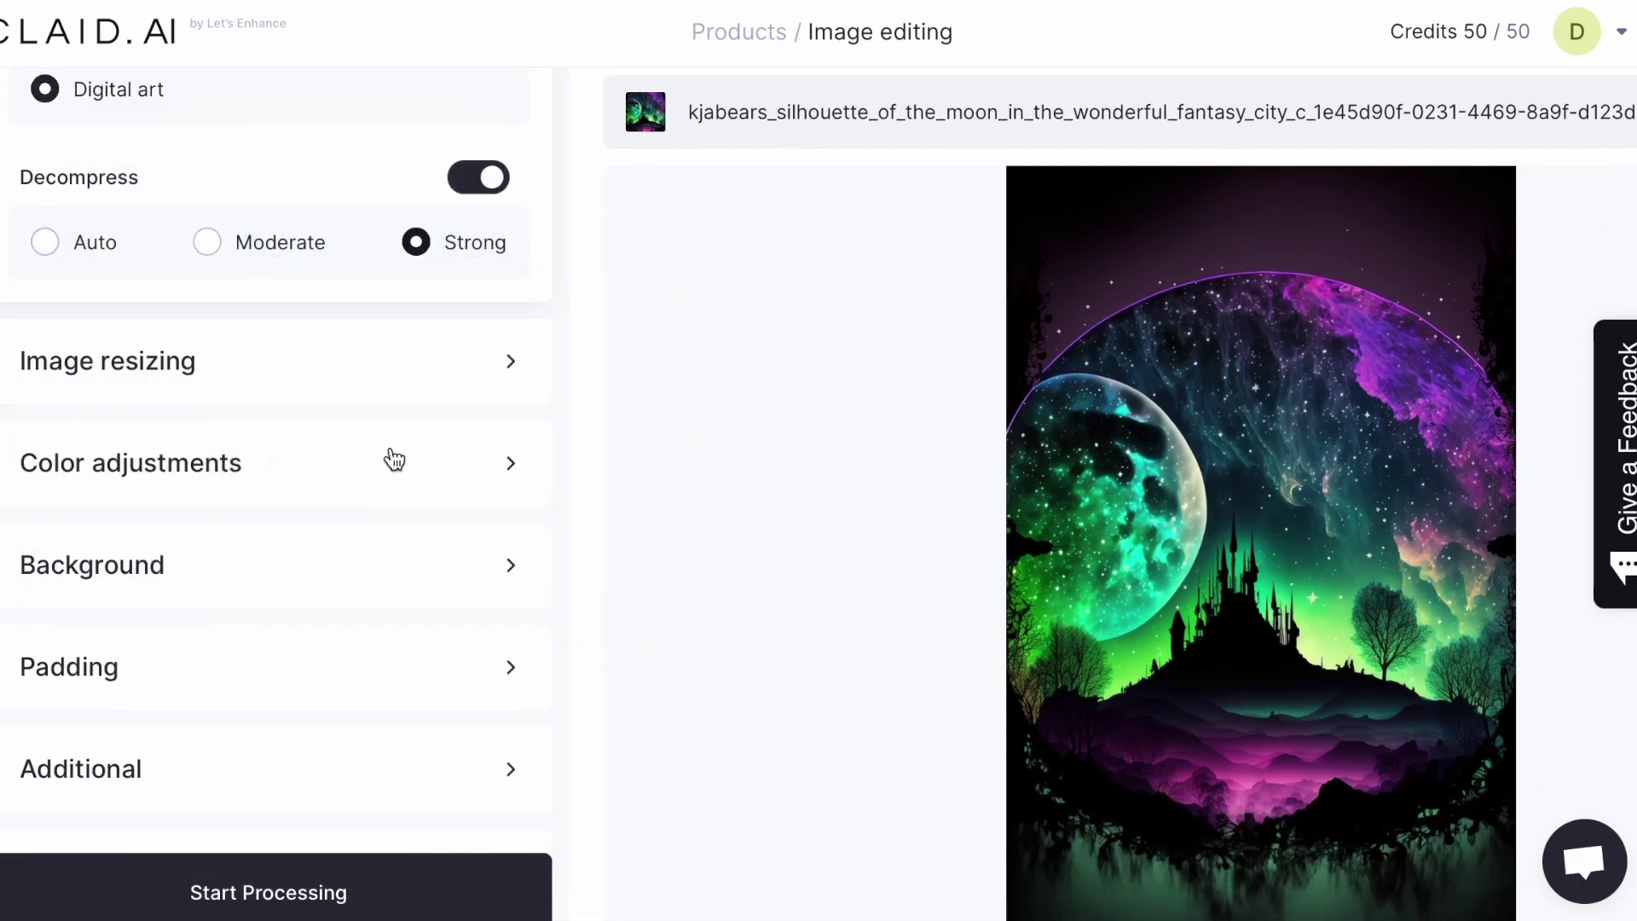
Expand the image resizing settings and look over the size and fit options
{"action": "left_click", "coordinate": [517, 392]}
{"action": "scroll", "coordinate": [522, 388], "scroll_direction": "down", "scroll_amount": 5}
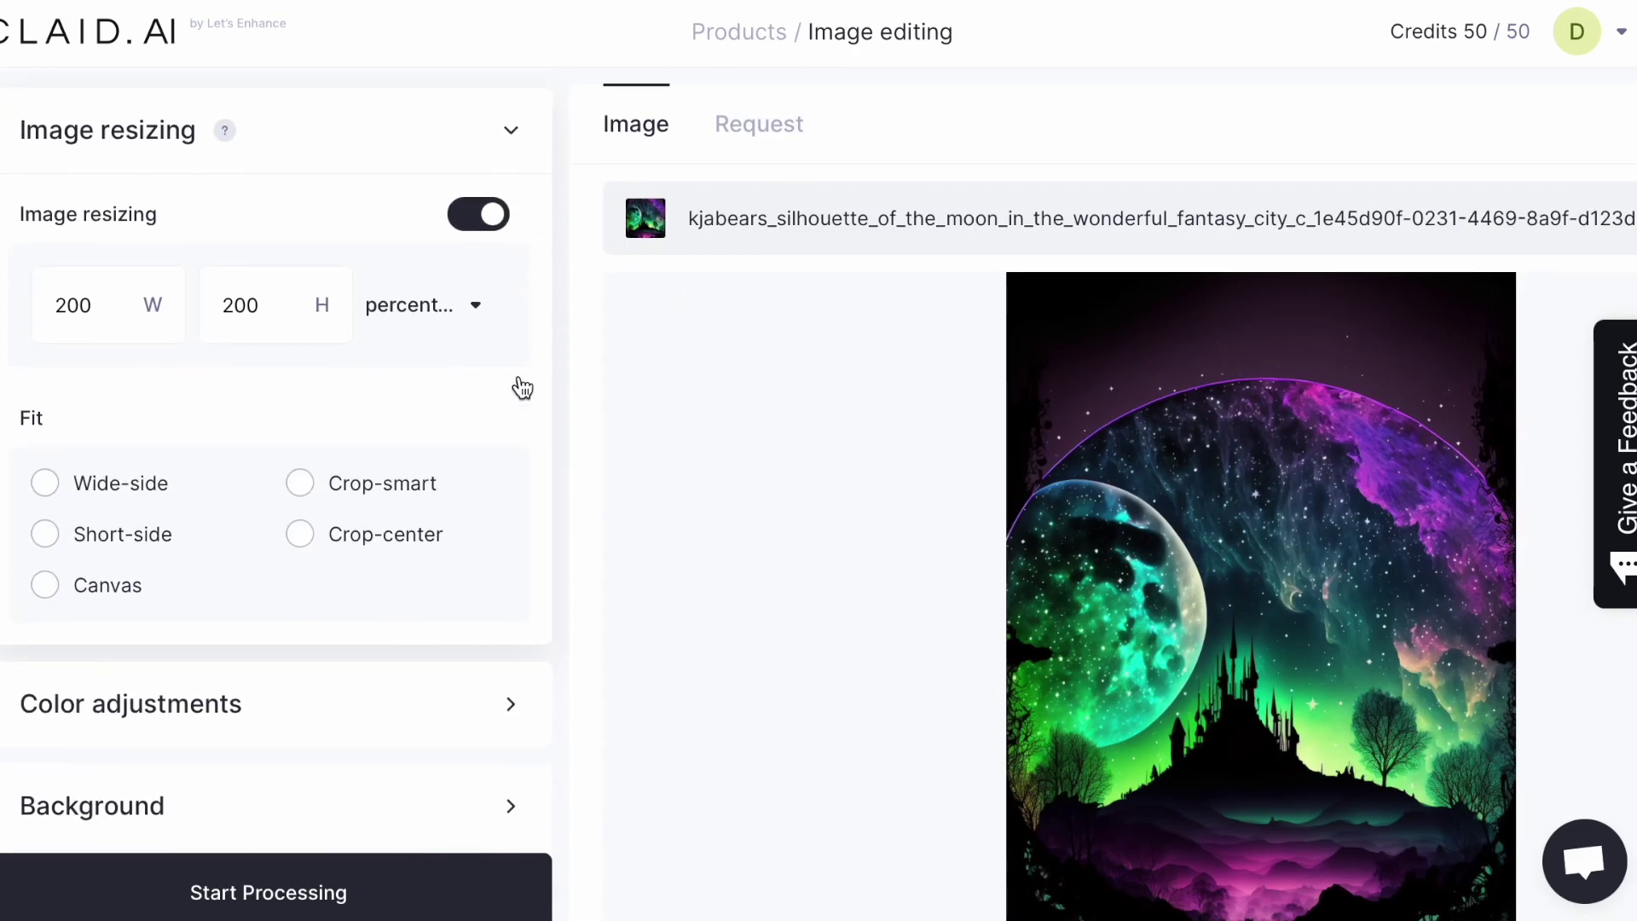
{"action": "scroll", "coordinate": [520, 383], "scroll_direction": "down", "scroll_amount": 3}
Turn on background removal in Products mode and set the background to the solid color #FFFFFF
{"action": "left_click", "coordinate": [522, 519]}
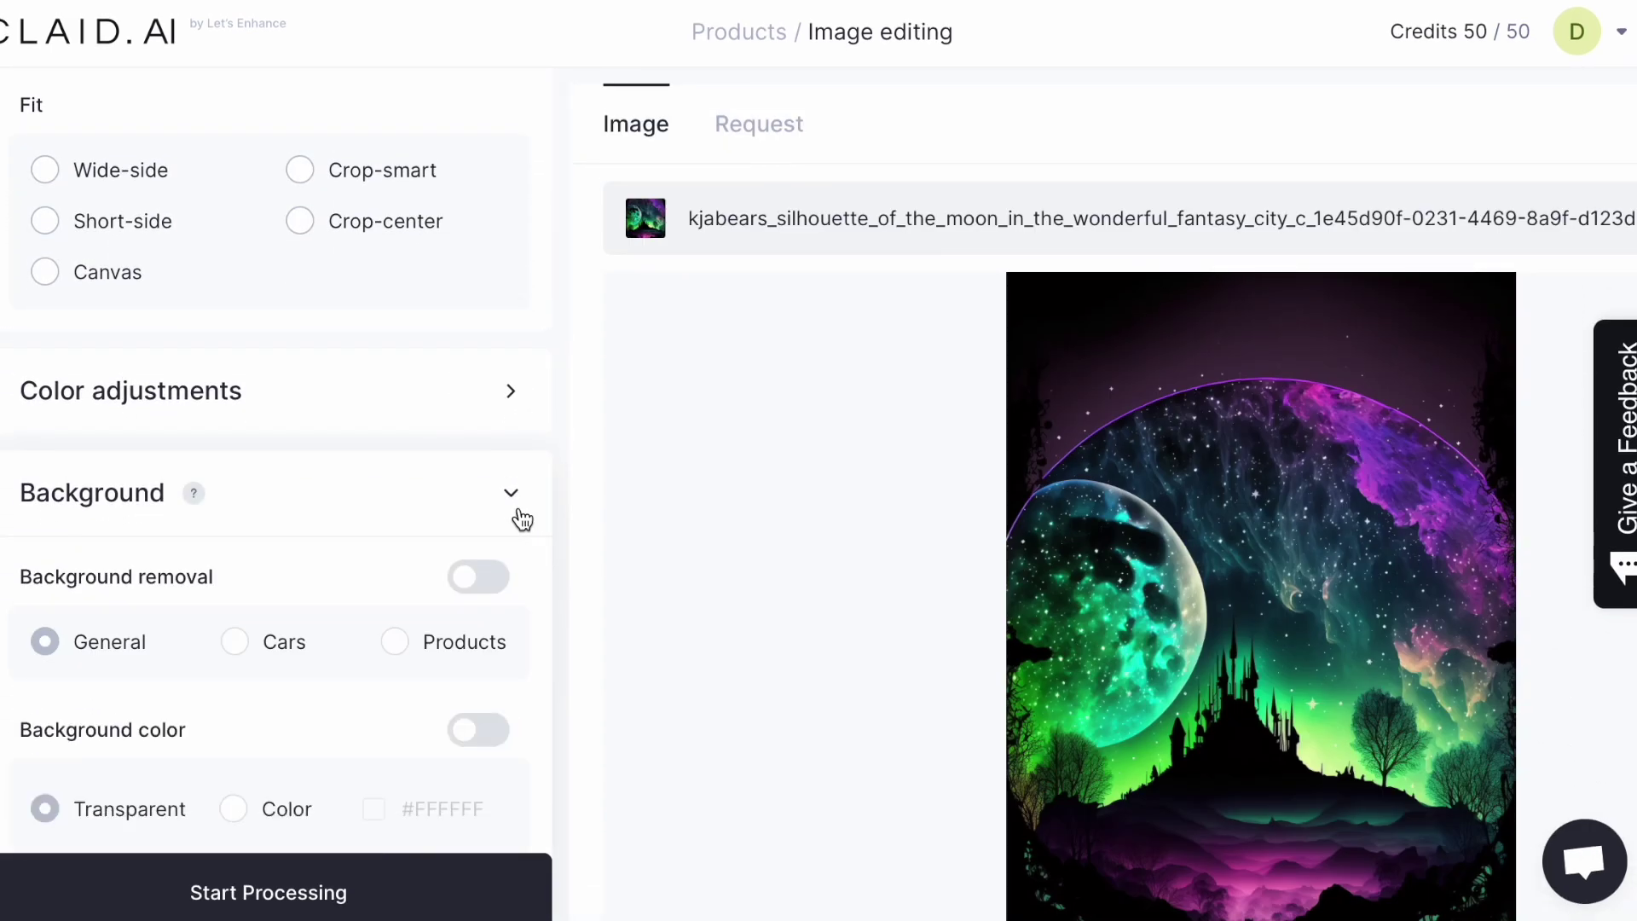
{"action": "scroll", "coordinate": [521, 520], "scroll_direction": "down", "scroll_amount": 3}
{"action": "left_click", "coordinate": [393, 453]}
{"action": "scroll", "coordinate": [391, 460], "scroll_direction": "down", "scroll_amount": 2}
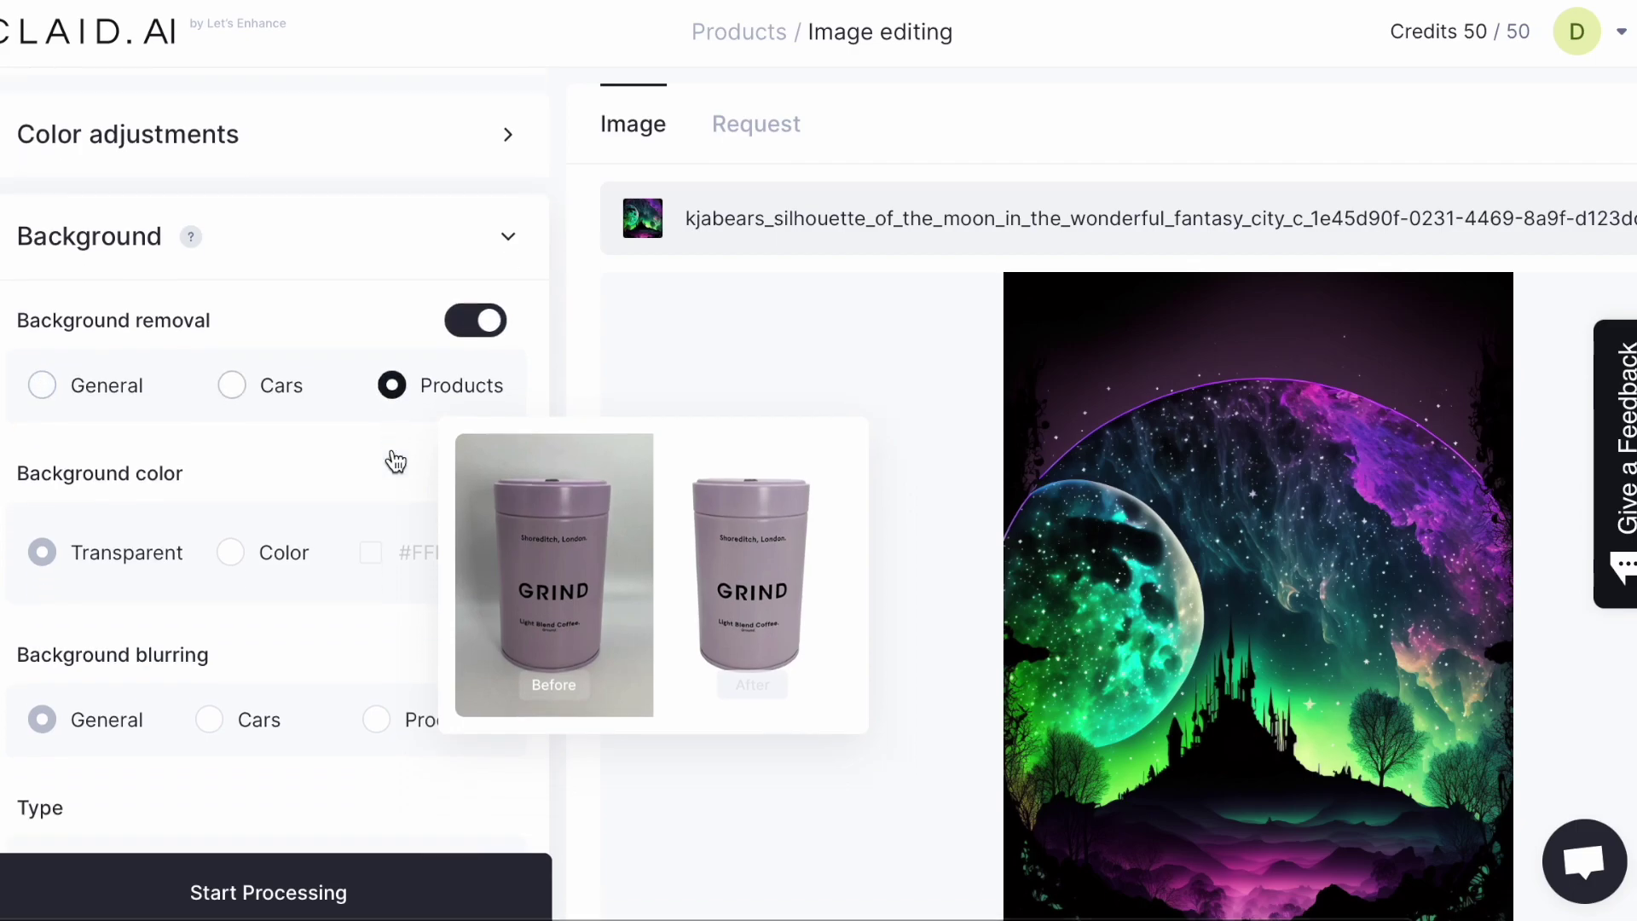
{"action": "scroll", "coordinate": [360, 588], "scroll_direction": "down", "scroll_amount": 1}
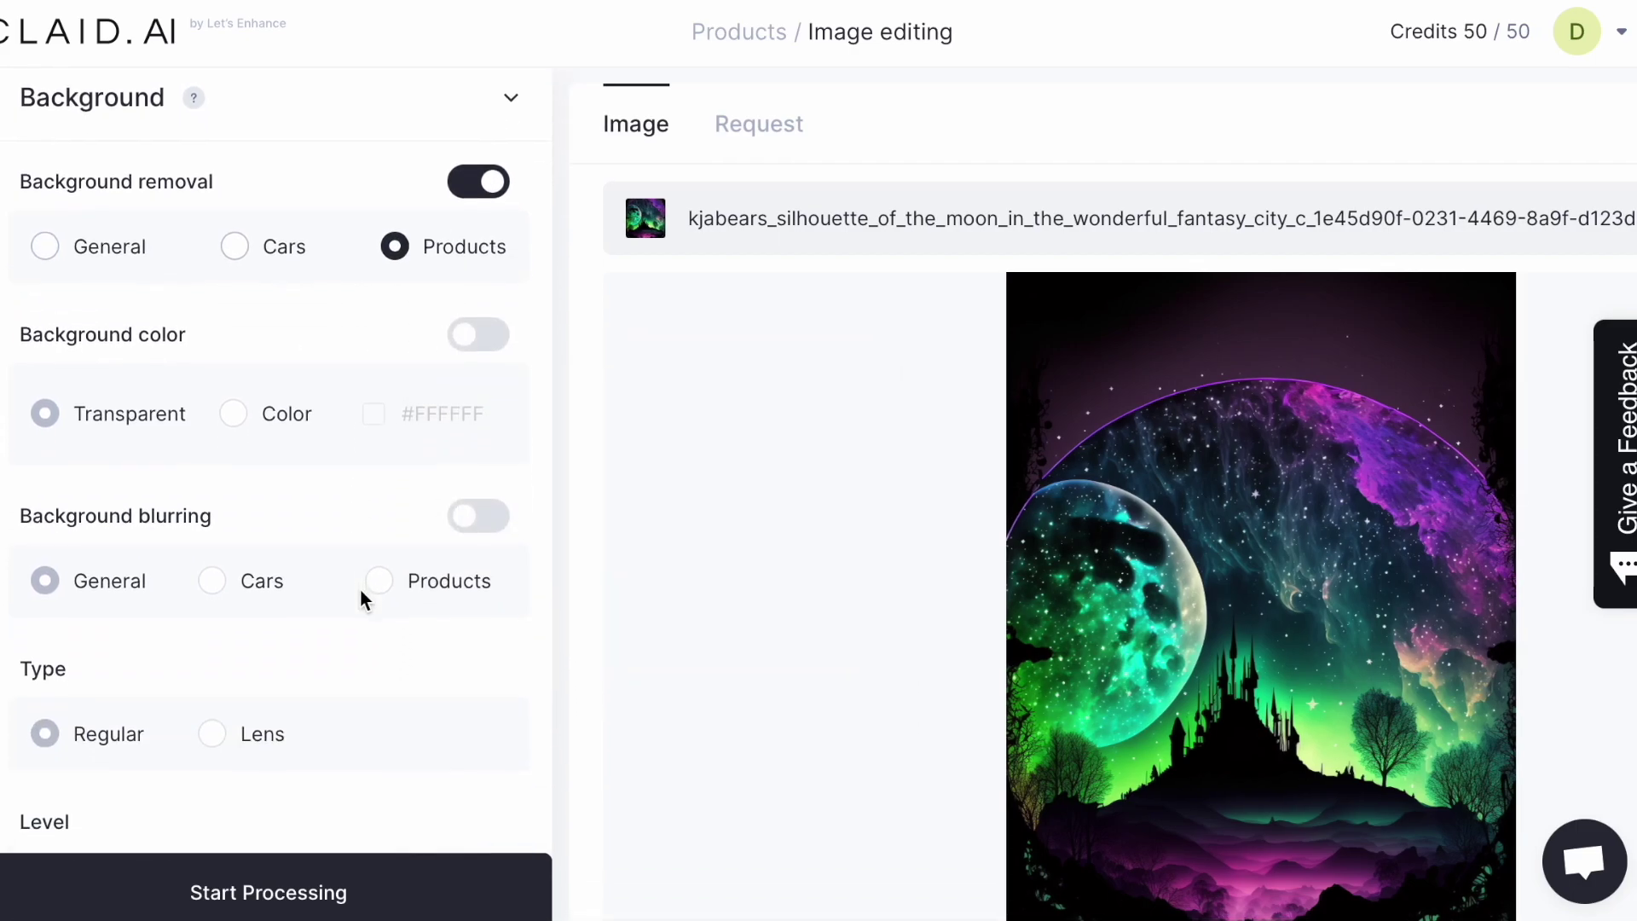
{"action": "left_click", "coordinate": [233, 413]}
{"action": "scroll", "coordinate": [431, 601], "scroll_direction": "down", "scroll_amount": 2}
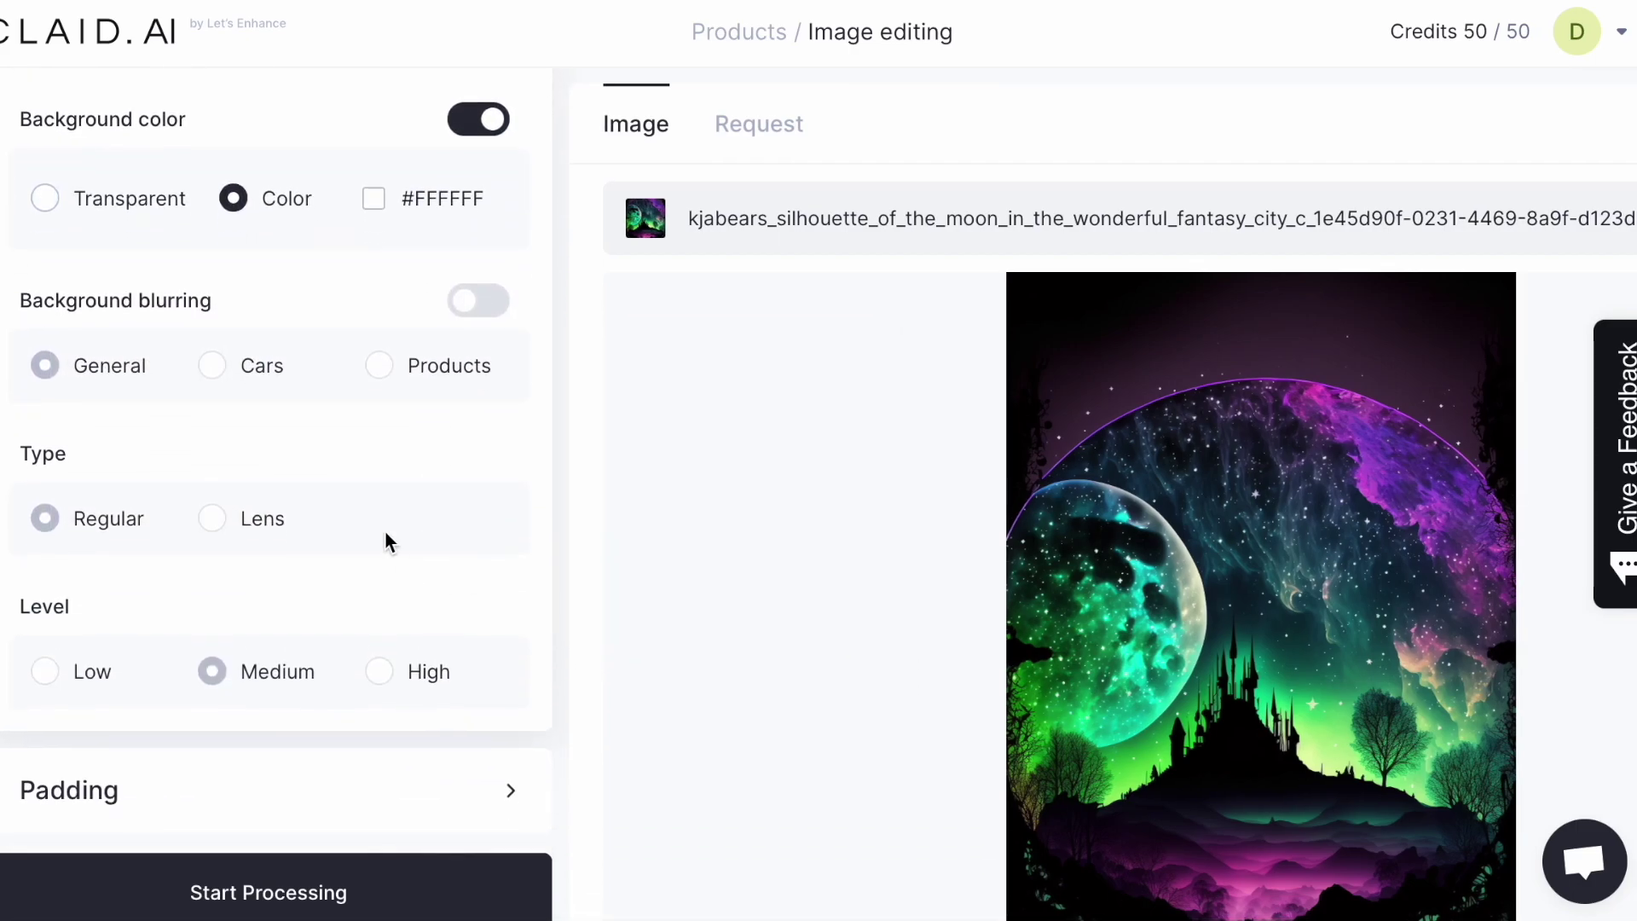
Turn on background blurring in Products mode with the Lens type and High level
{"action": "left_click", "coordinate": [390, 372]}
{"action": "scroll", "coordinate": [383, 375], "scroll_direction": "down", "scroll_amount": 2}
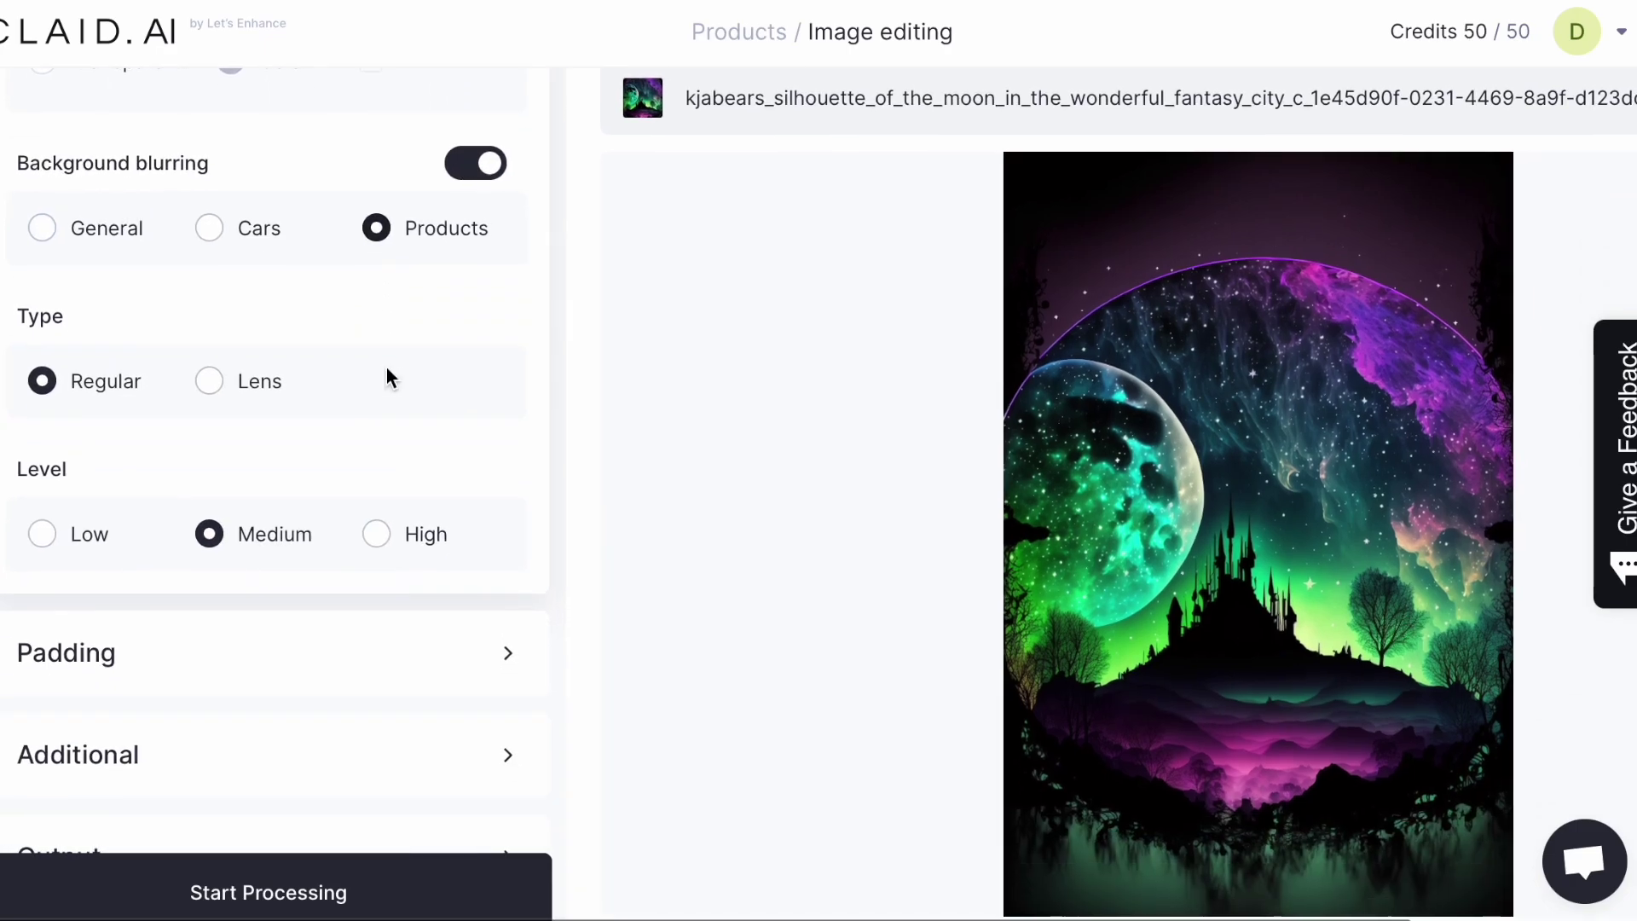
{"action": "left_click", "coordinate": [210, 390]}
{"action": "scroll", "coordinate": [444, 443], "scroll_direction": "down", "scroll_amount": 1}
{"action": "left_click", "coordinate": [377, 477]}
Expand the padding and additional settings and look over their options
{"action": "left_click", "coordinate": [514, 614]}
{"action": "scroll", "coordinate": [517, 620], "scroll_direction": "down", "scroll_amount": 5}
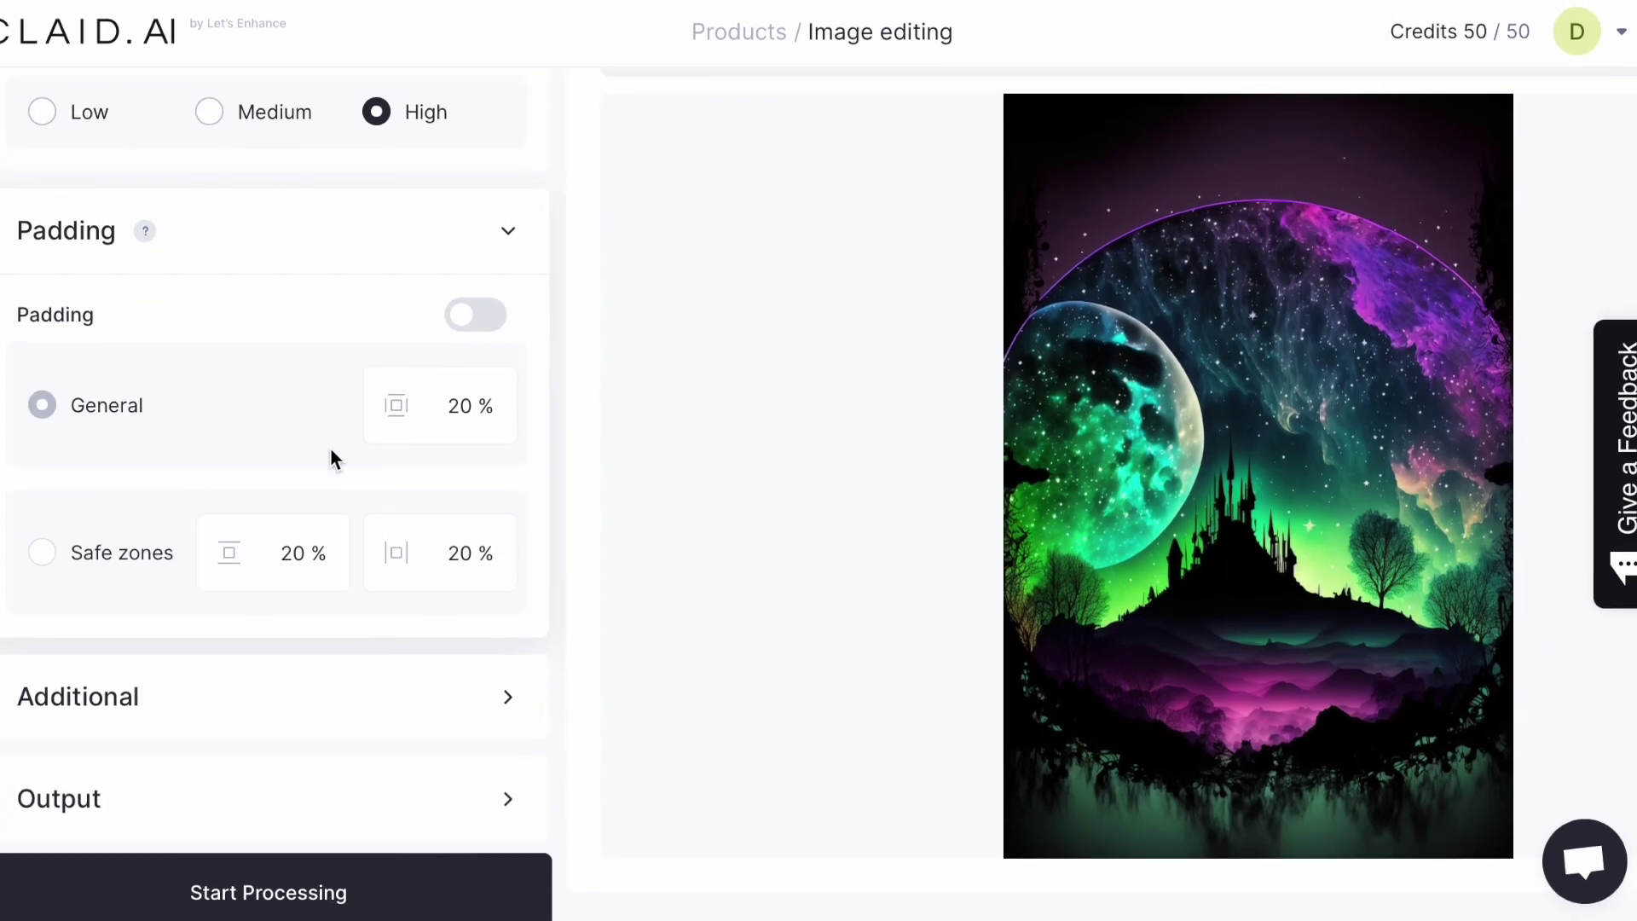
{"action": "left_click", "coordinate": [516, 695]}
{"action": "scroll", "coordinate": [518, 694], "scroll_direction": "down", "scroll_amount": 1}
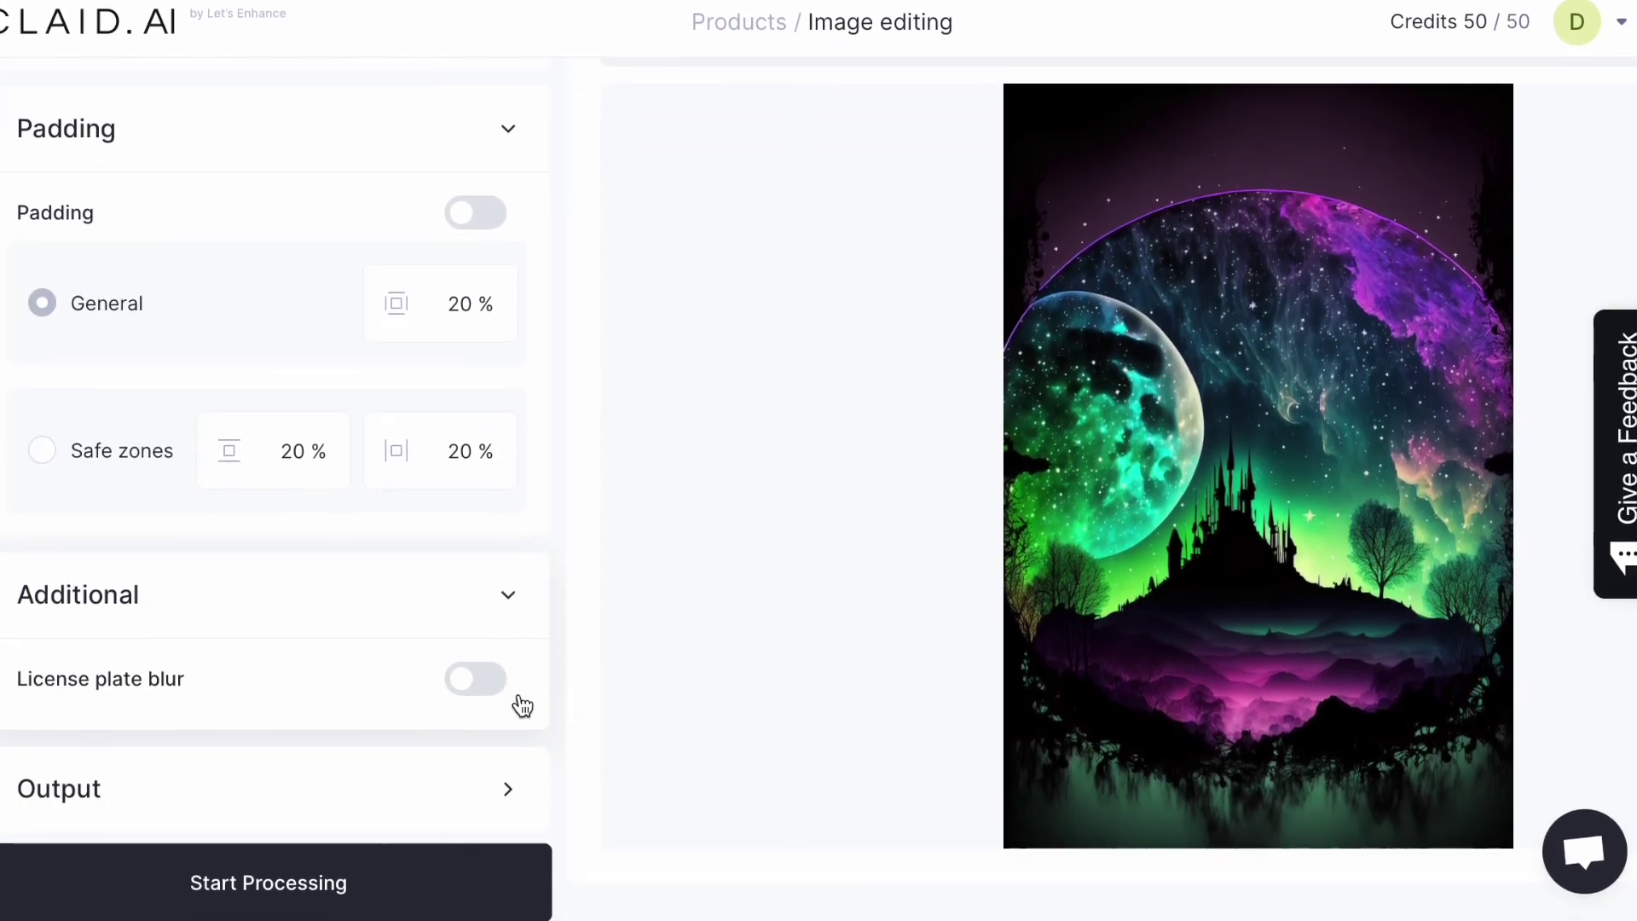
Set the output to PNG format with Best compression and process the image
{"action": "left_click", "coordinate": [498, 797]}
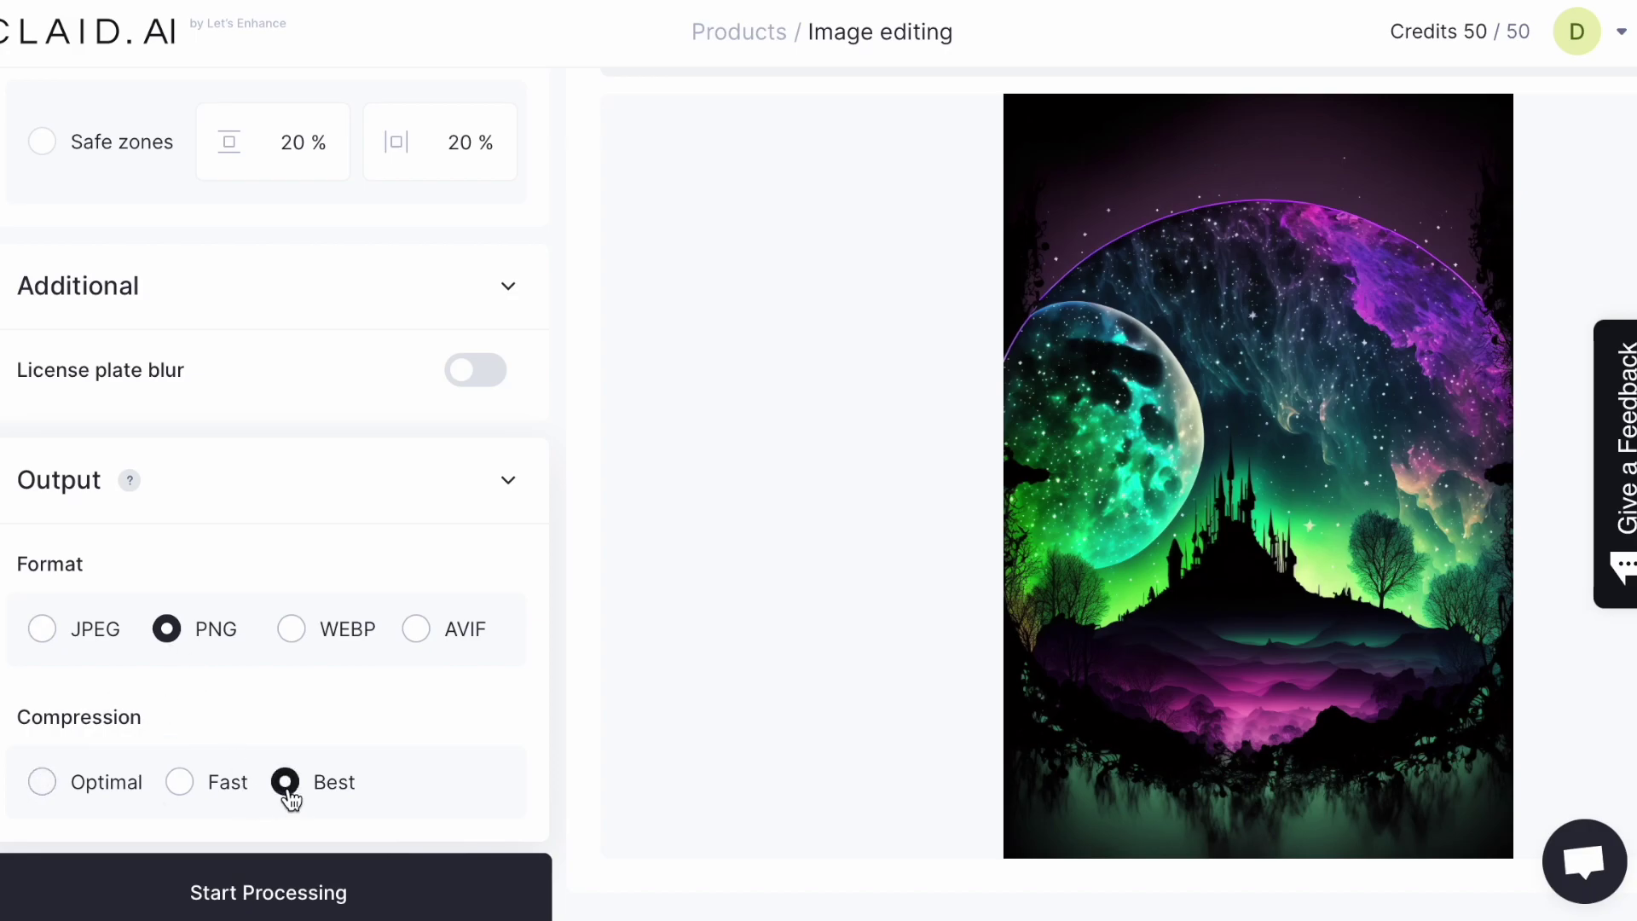
{"action": "left_click", "coordinate": [358, 890]}
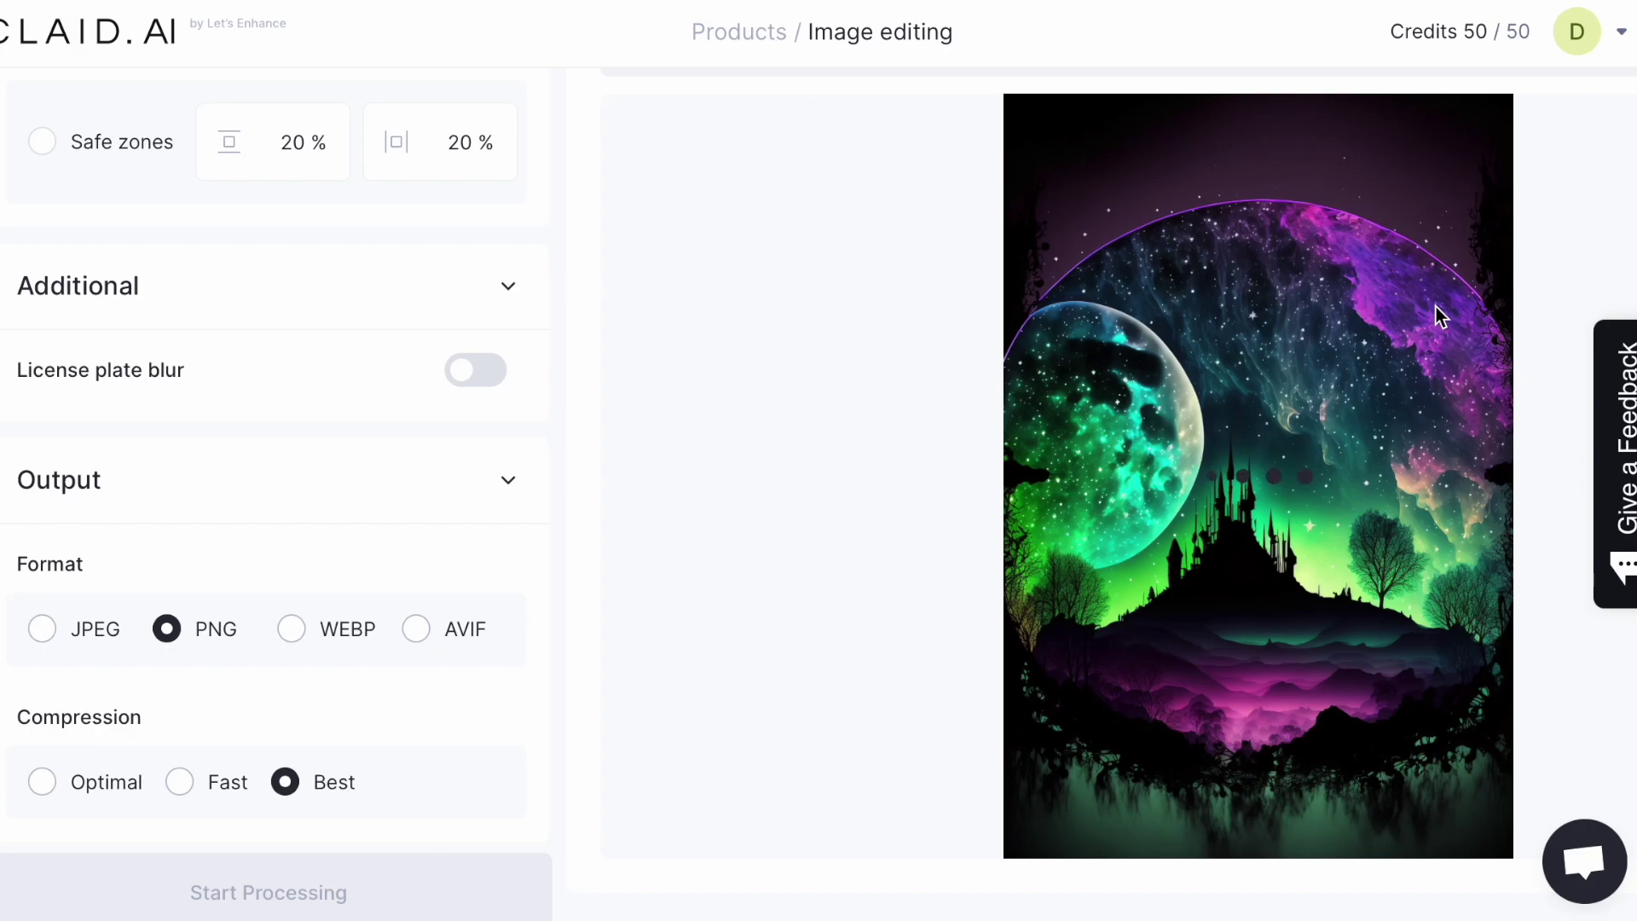
{"action": "scroll", "coordinate": [1435, 307], "scroll_direction": "up", "scroll_amount": 2}
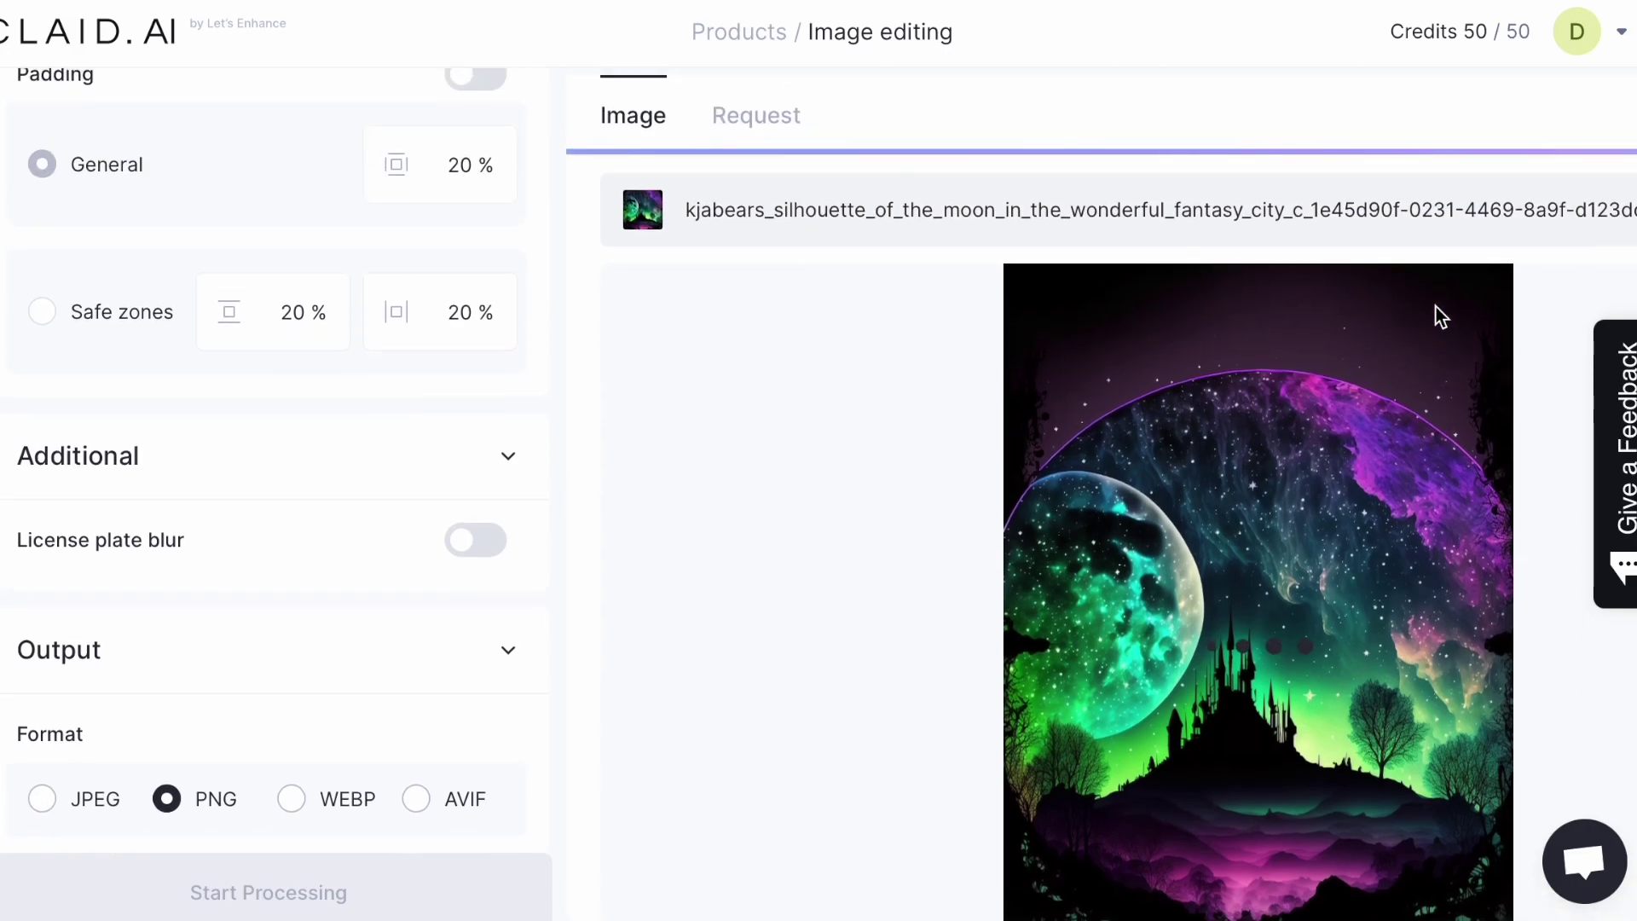
{"action": "scroll", "coordinate": [1437, 310], "scroll_direction": "down", "scroll_amount": 2}
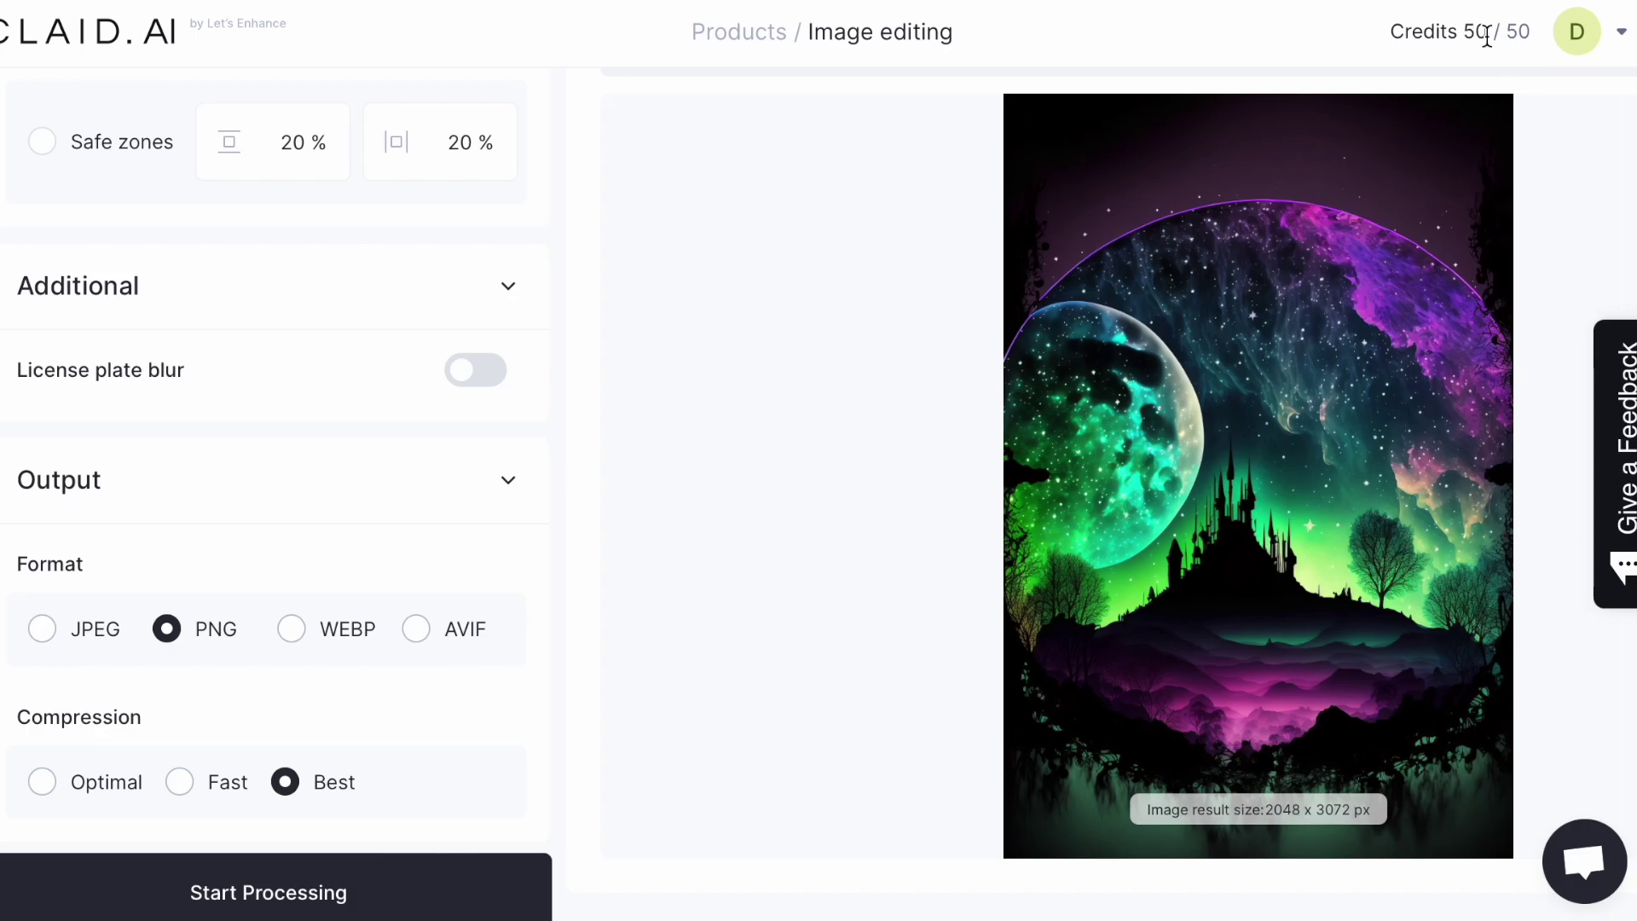
Compare the processed fantasy castle image with the original and look back over the applied restoration settings
{"action": "mouse_move", "coordinate": [1494, 152]}
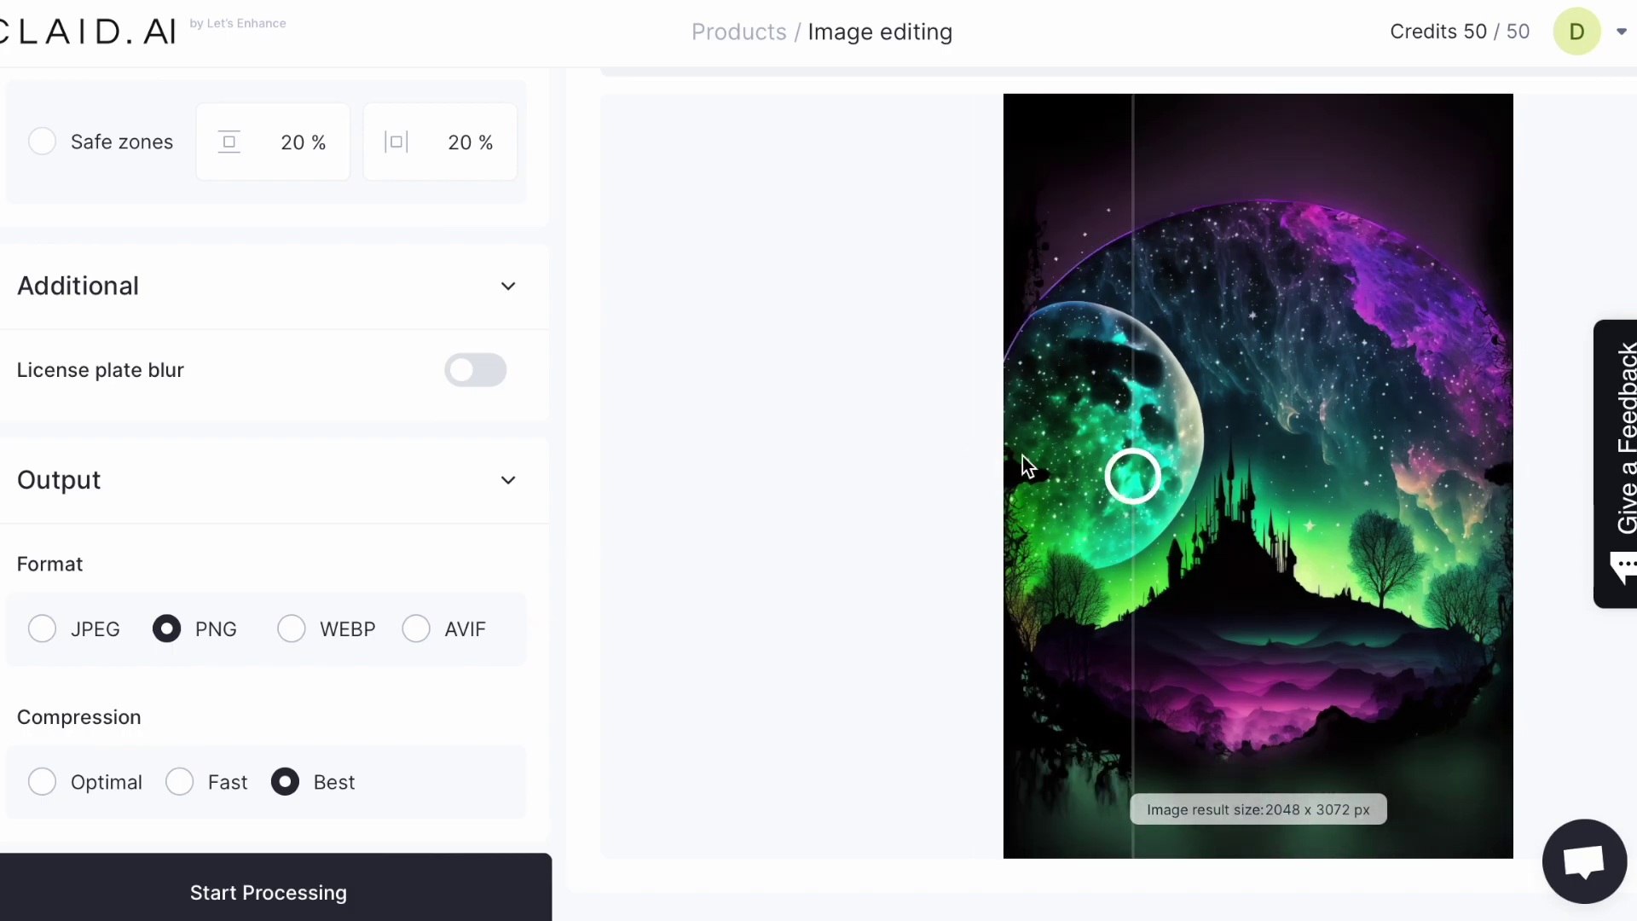
{"action": "scroll", "coordinate": [816, 328], "scroll_direction": "up", "scroll_amount": 5}
{"action": "scroll", "coordinate": [816, 319], "scroll_direction": "up", "scroll_amount": 10}
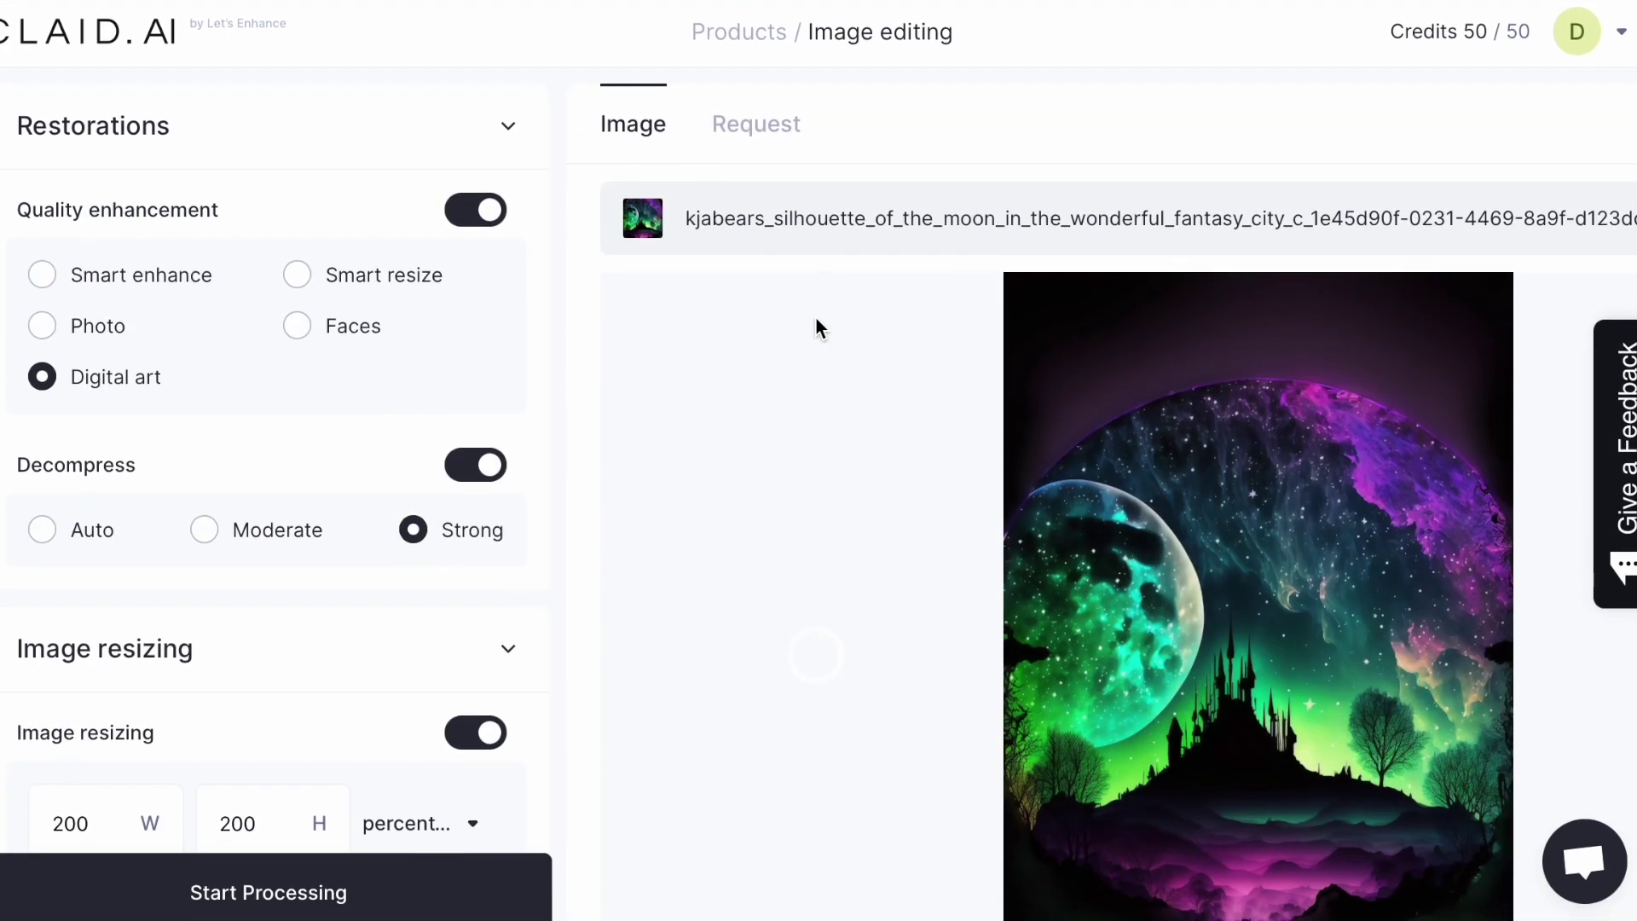